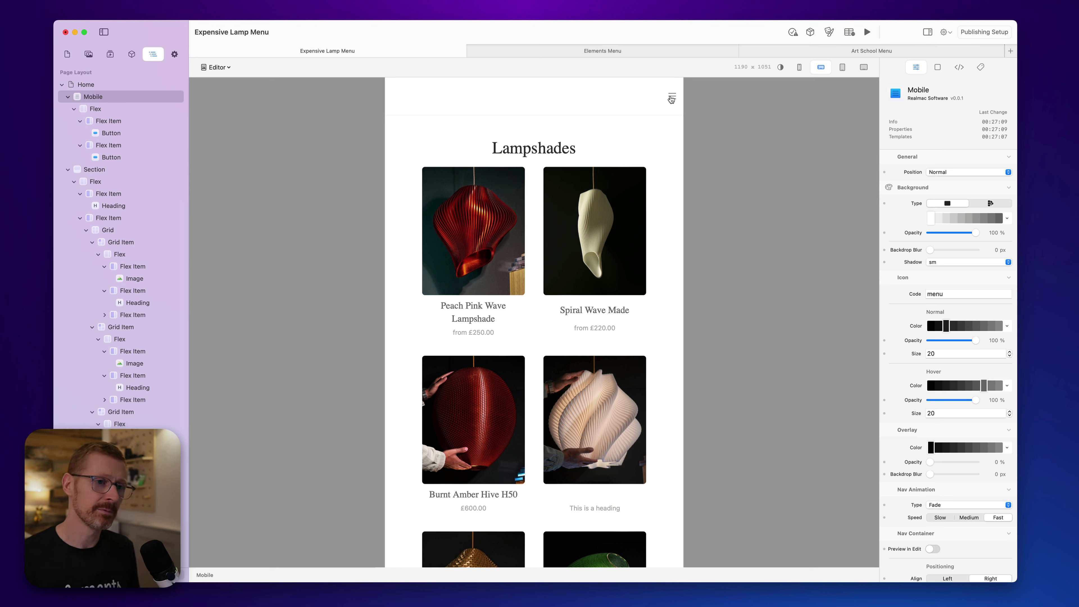
- Review the Mobile component's settings and briefly show its nav container with Preview in Edit
scroll(670, 230, "down", 5)
scroll(669, 229, "up", 5)
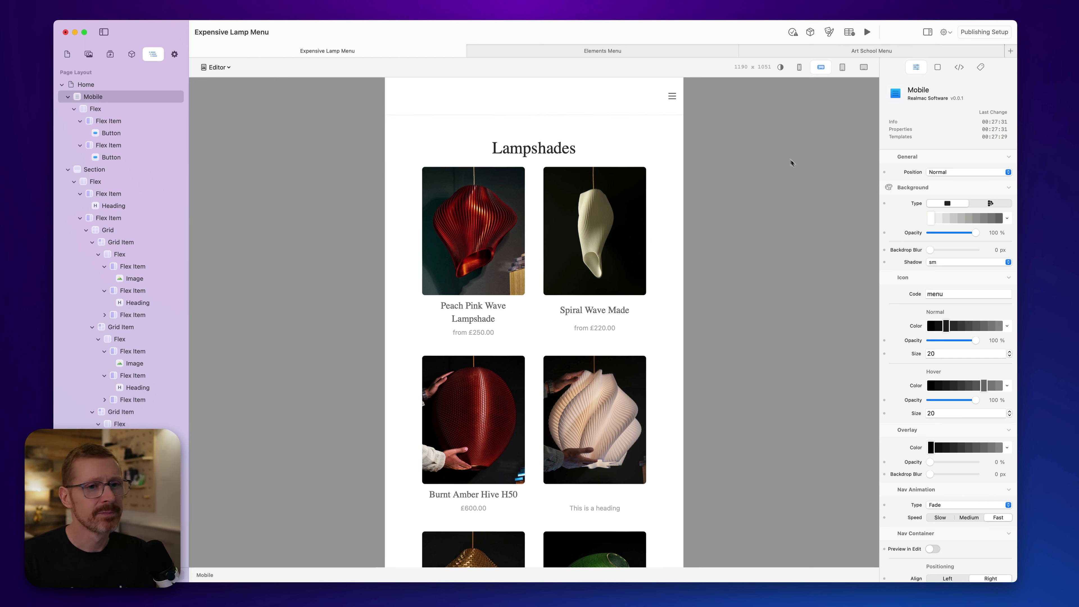
scroll(913, 347, "down", 5)
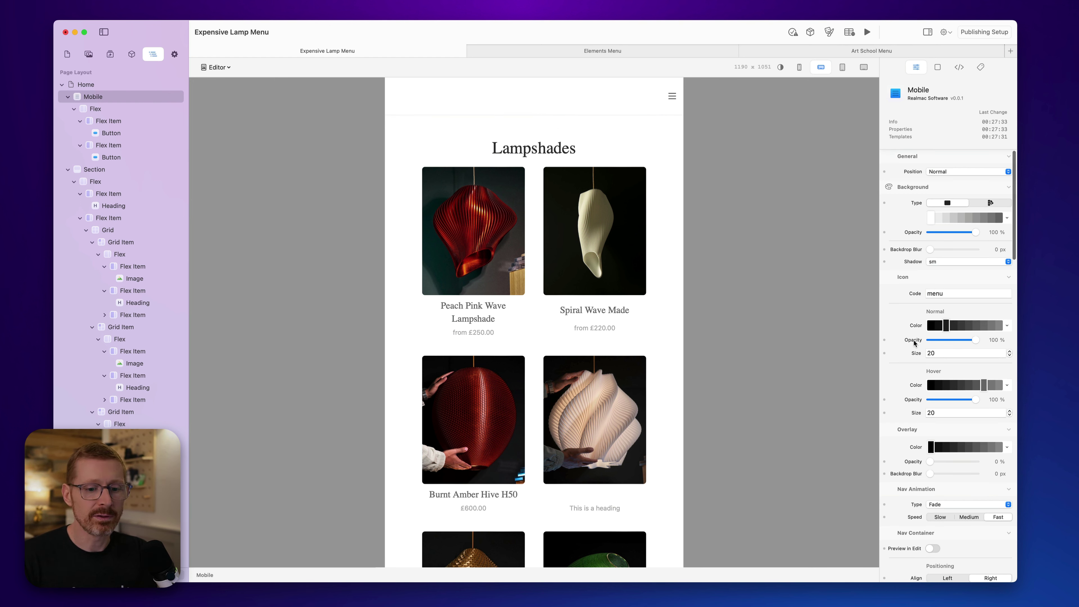
scroll(907, 362, "down", 3)
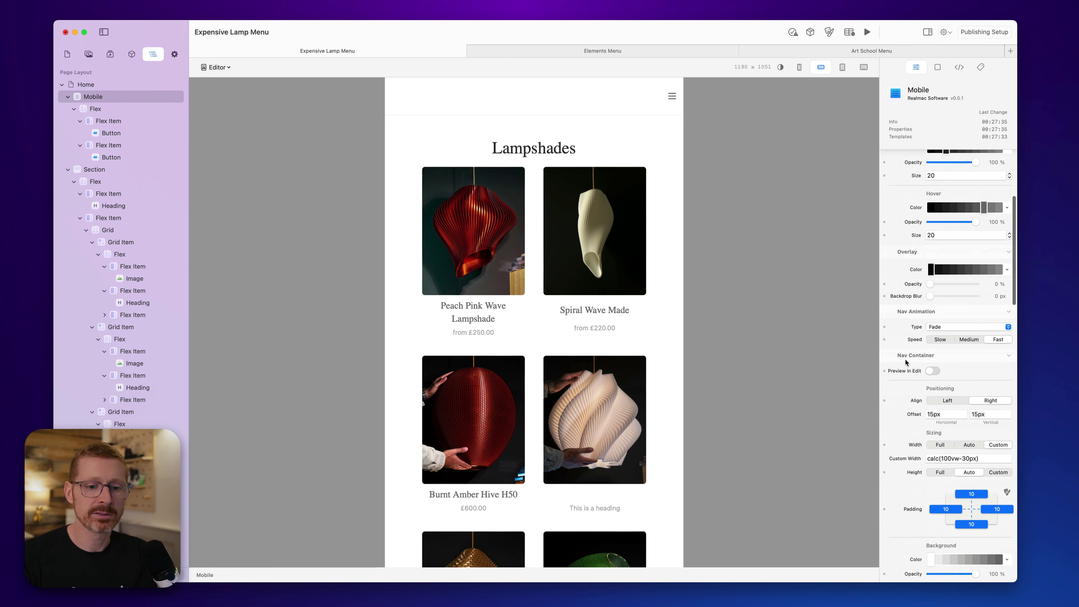
left_click_drag(1010, 284, 1014, 261)
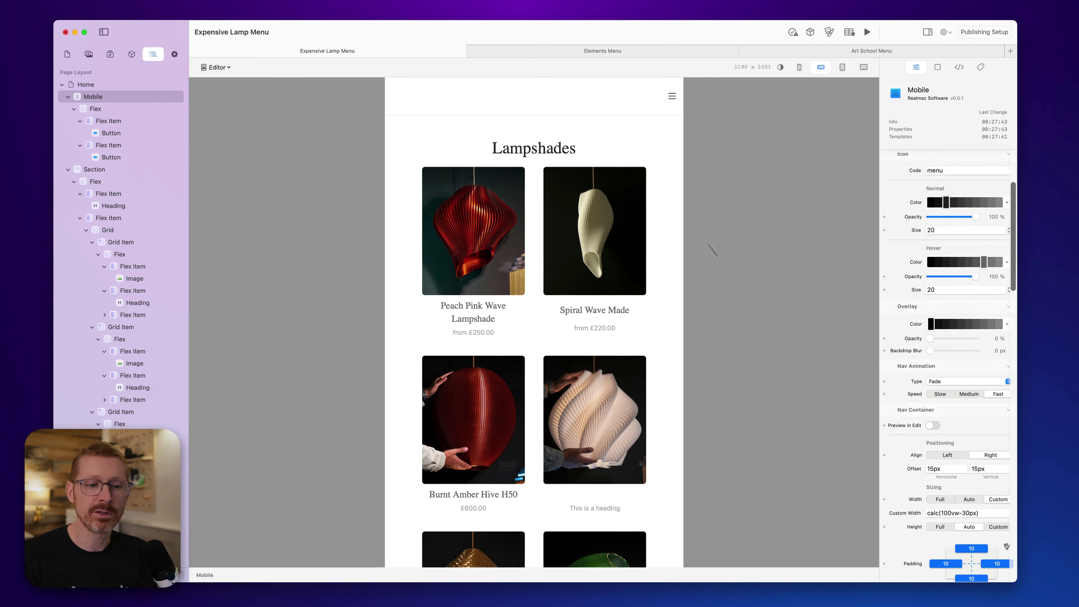
left_click(932, 425)
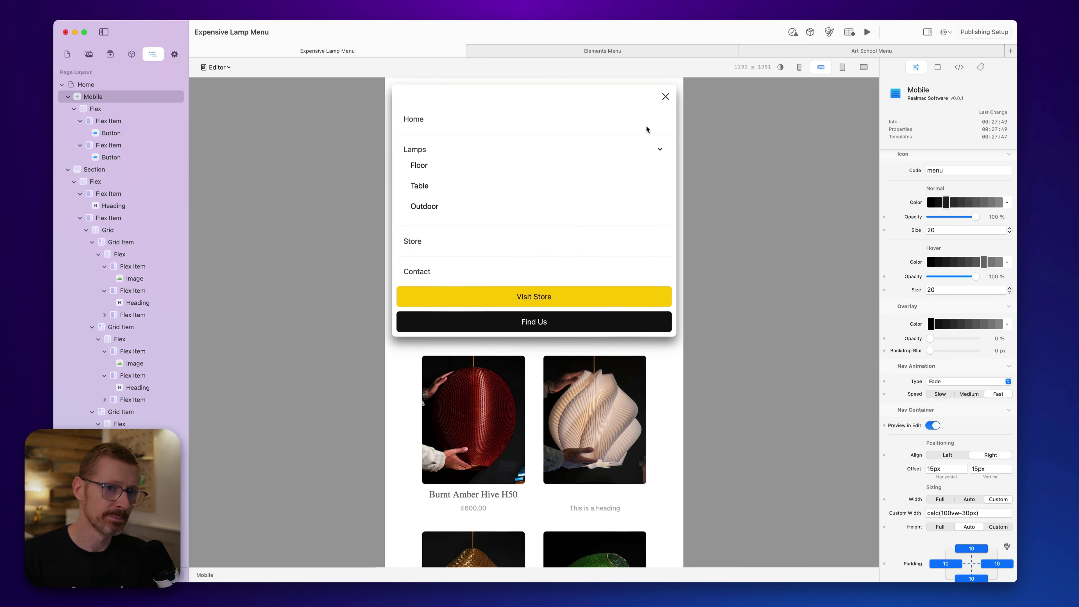
left_click(933, 426)
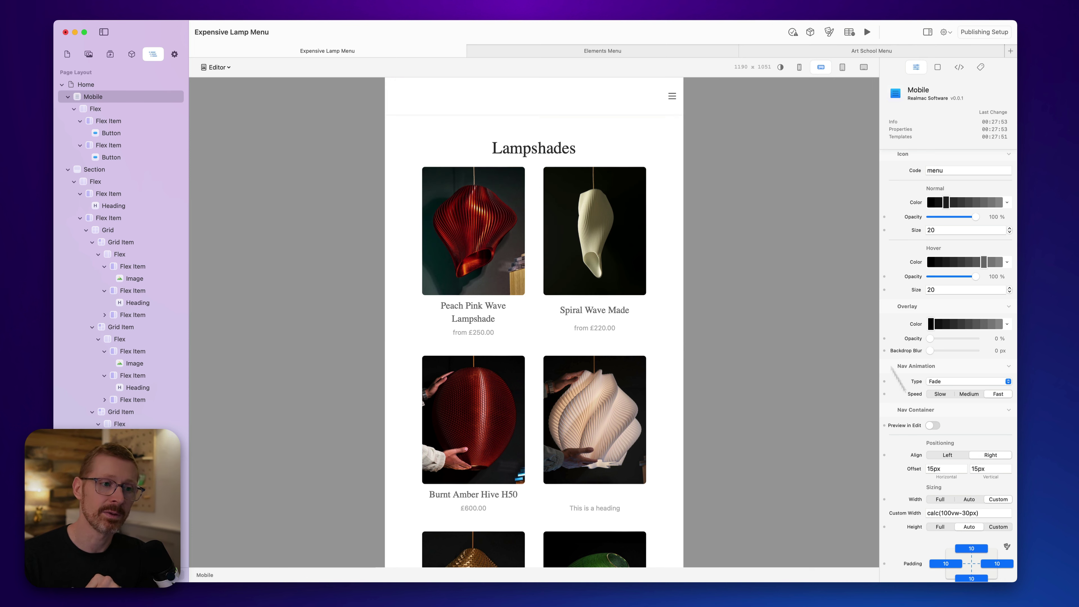
- Preview the page, open and close the mobile navigation menu twice, and return to editing
left_click(867, 32)
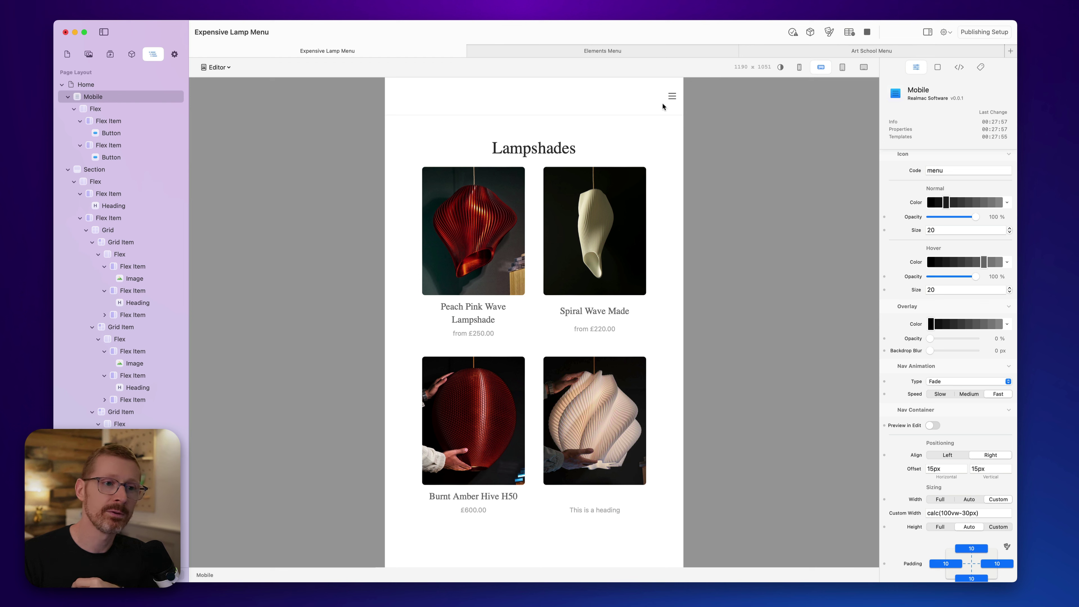
left_click(672, 99)
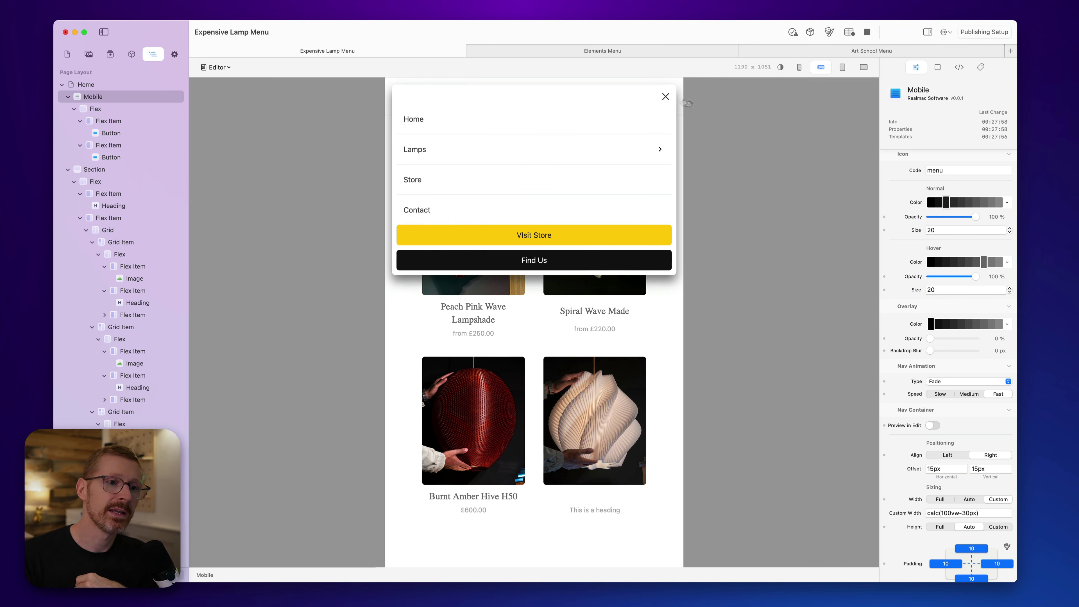
left_click(667, 98)
left_click(671, 96)
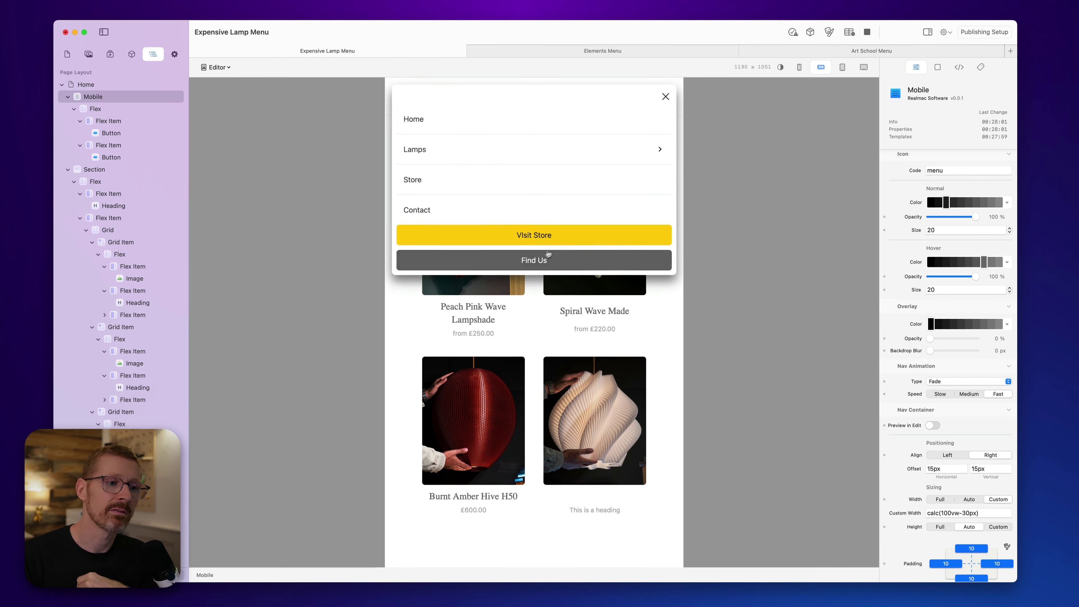
left_click(665, 98)
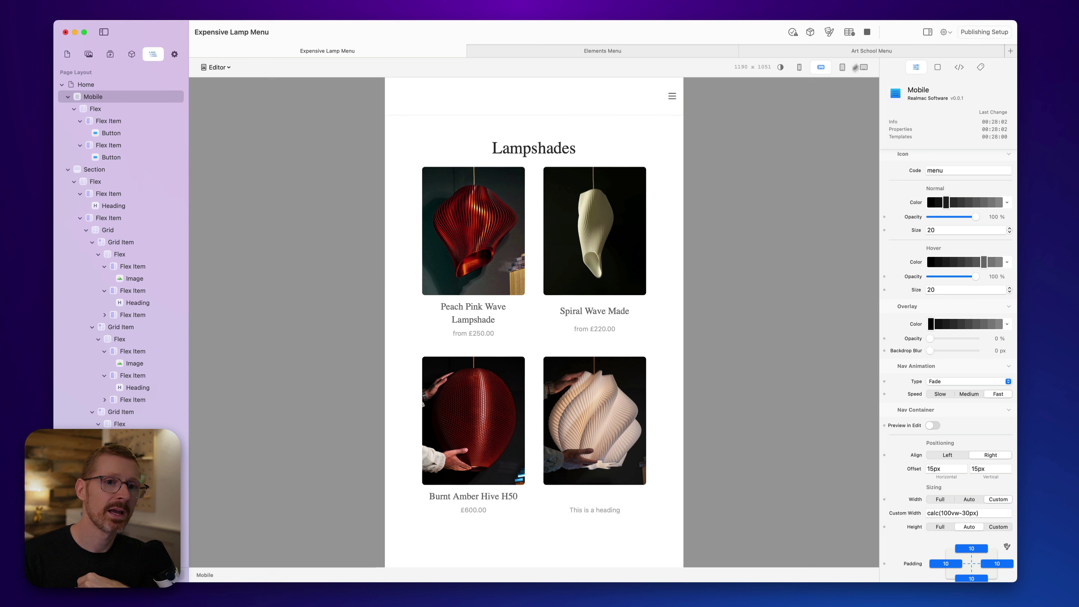
left_click(868, 32)
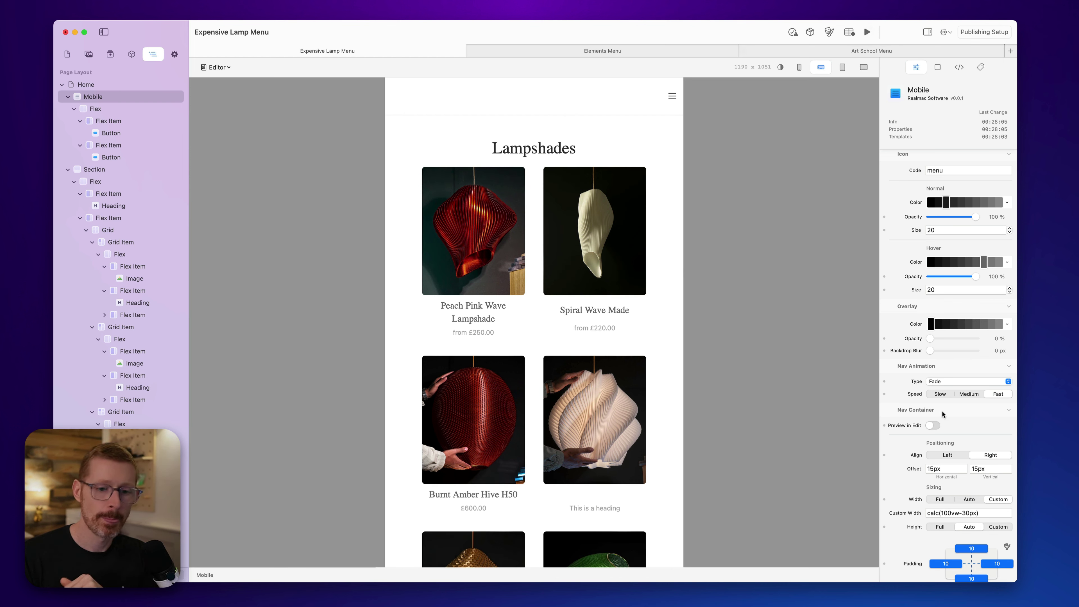
- Turn on Preview in Edit for the mobile menu and add a page named Wall after Floor under Lamps
left_click(936, 428)
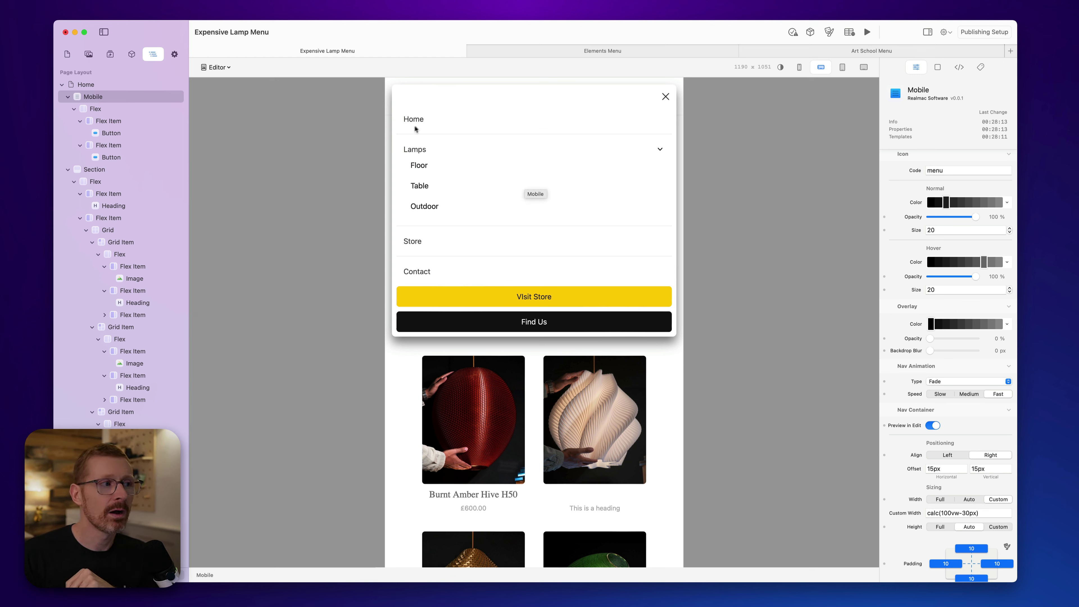
key("super+1")
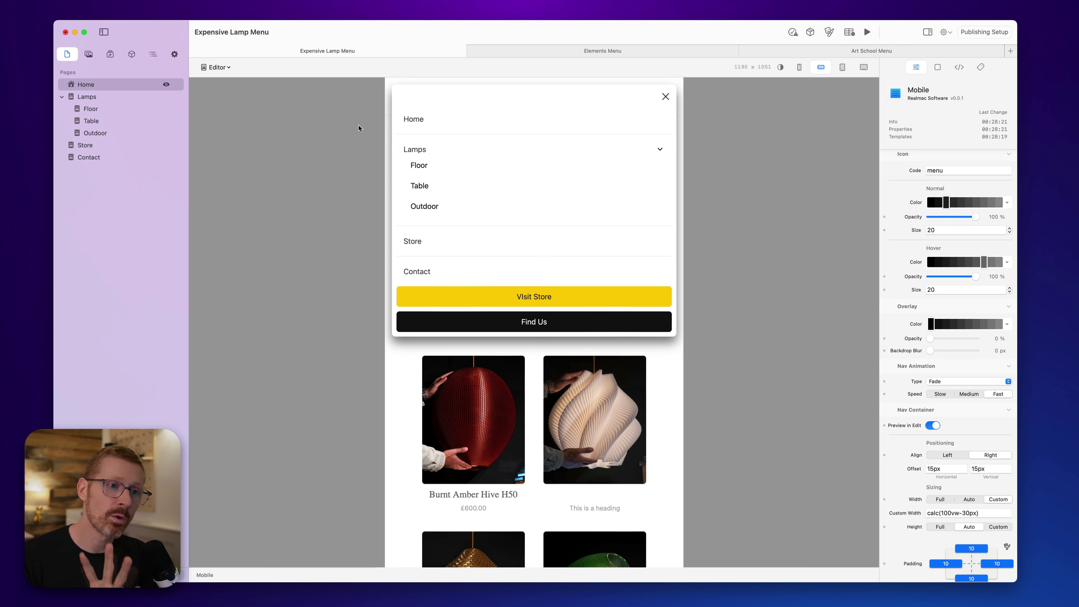
left_click(102, 109)
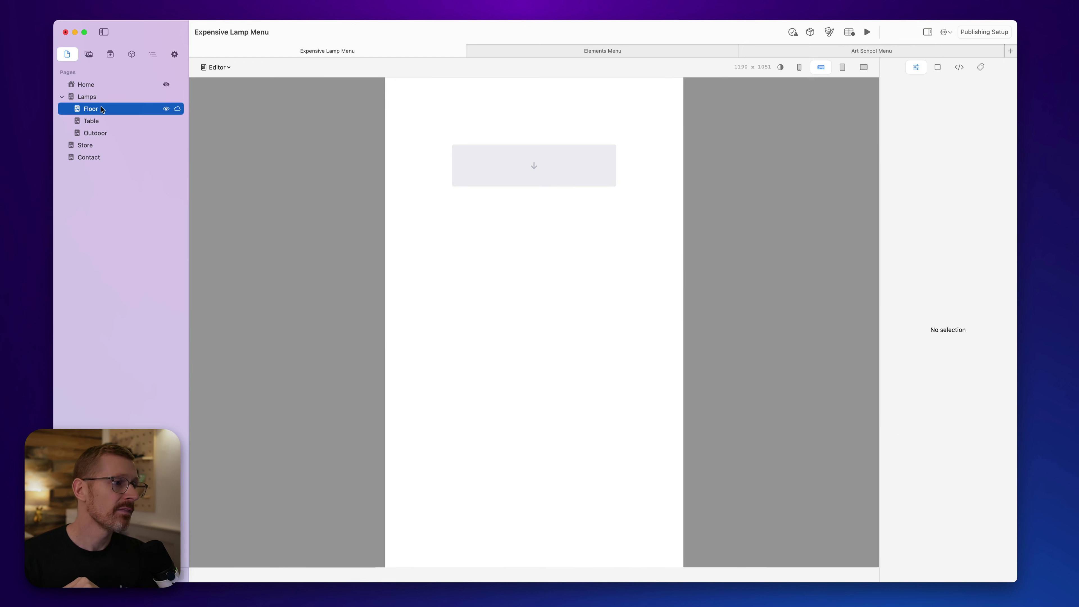
key("super+n")
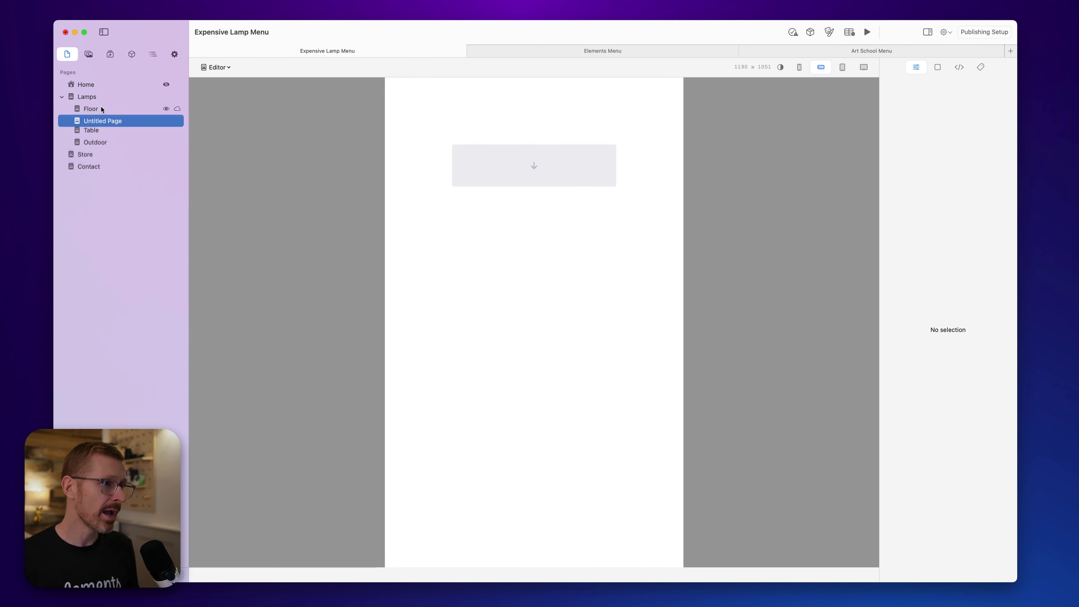
double_click(102, 121)
type("Wall")
key("Return")
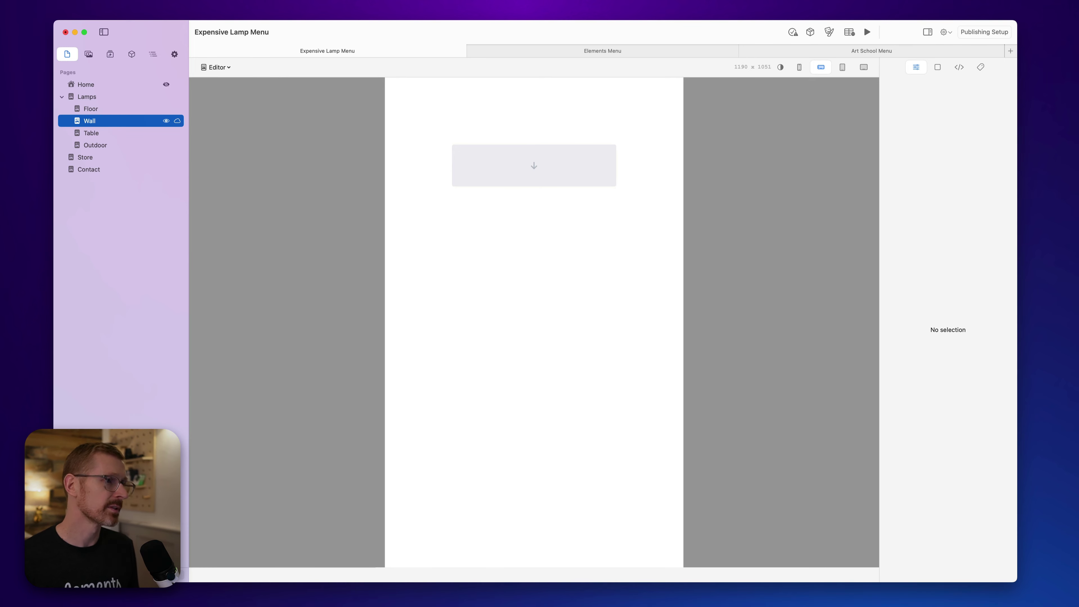
- Preview the Home page, test expanding and collapsing Lamps in the mobile menu, close the menu and return to editing
left_click(97, 83)
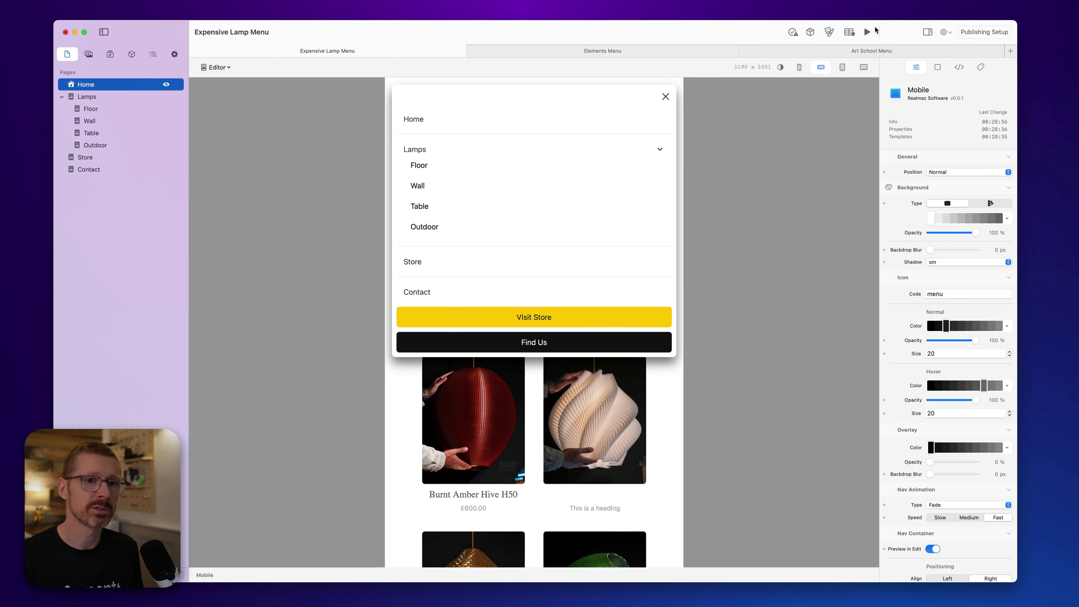
left_click(867, 33)
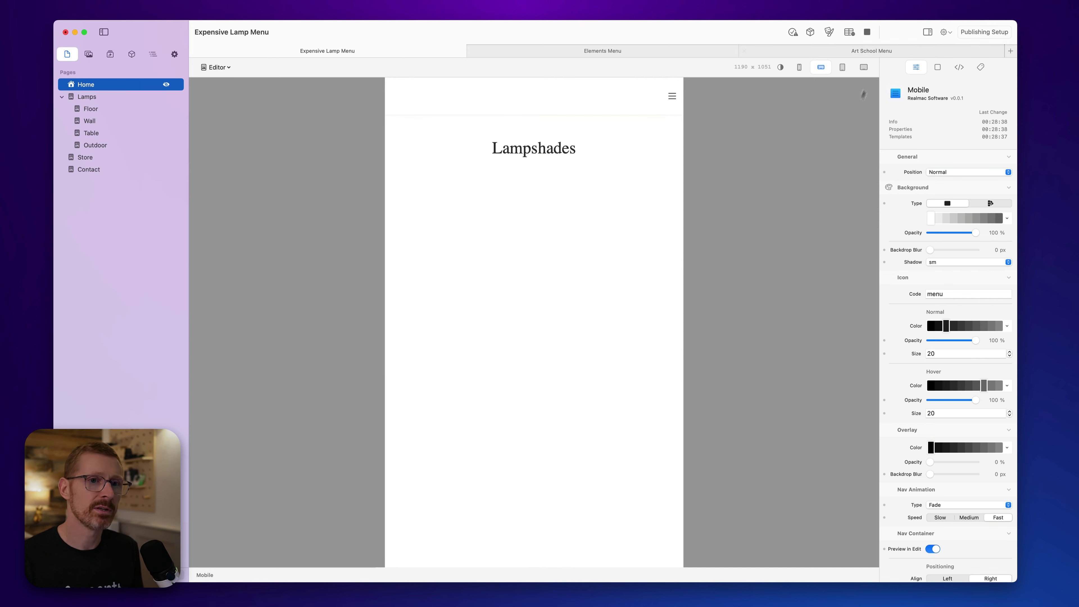
left_click(673, 97)
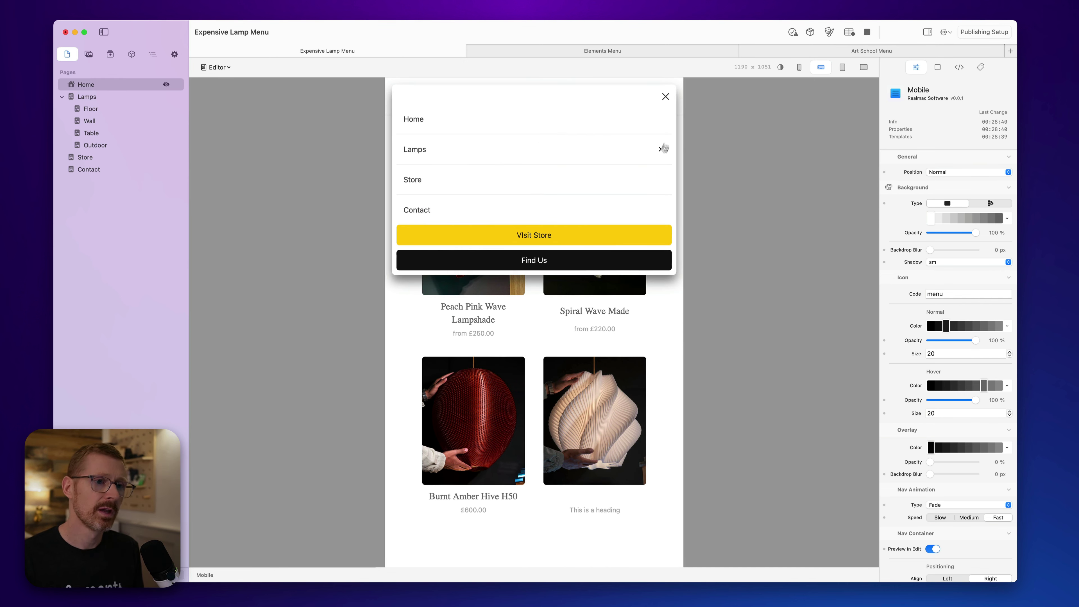
left_click(660, 150)
left_click(659, 149)
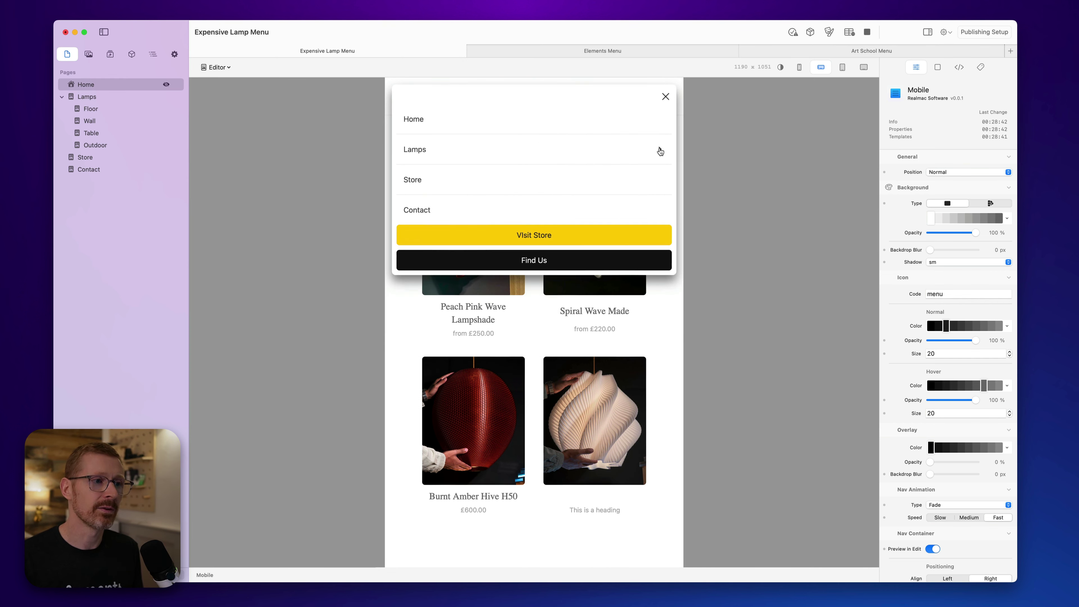
left_click(660, 150)
left_click(660, 150)
left_click(660, 150)
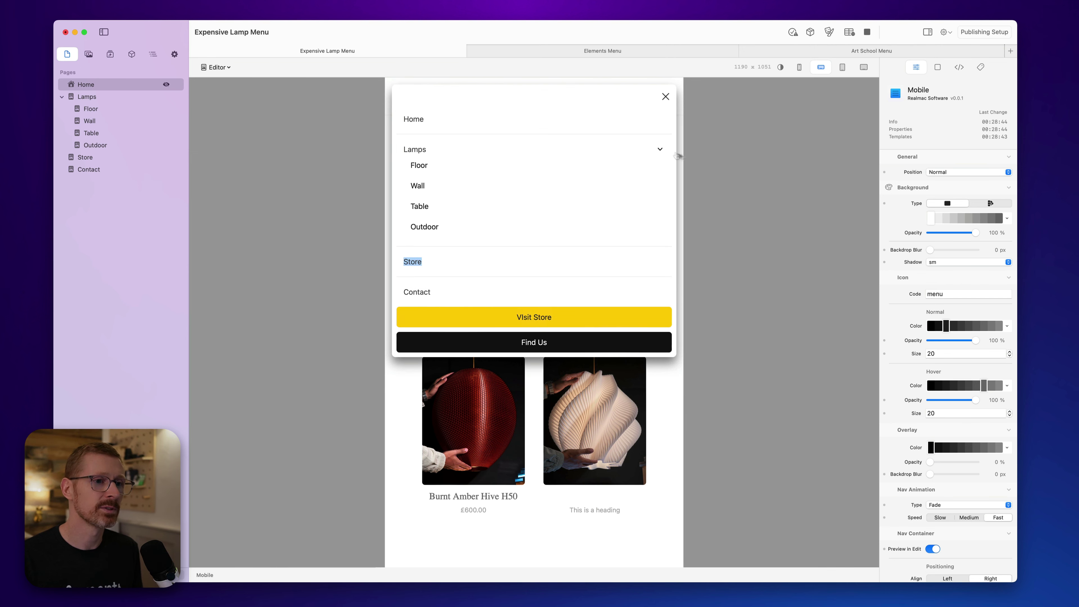
left_click(659, 151)
left_click(665, 96)
left_click(867, 32)
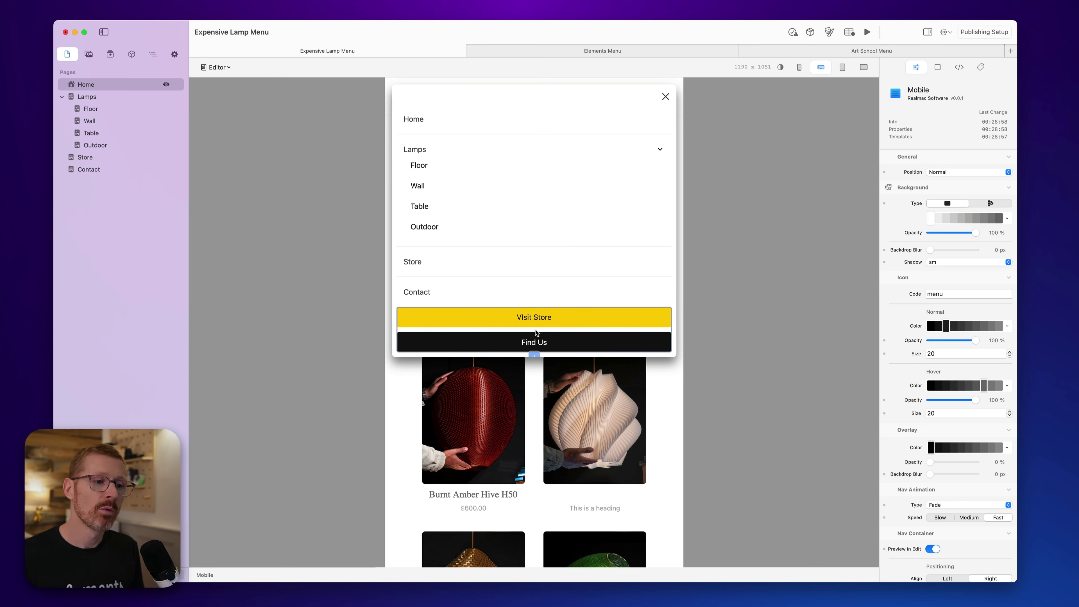
- Try out a Heading and an Image element above the Visit Store button in the mobile menu, and remove both
left_click(154, 56)
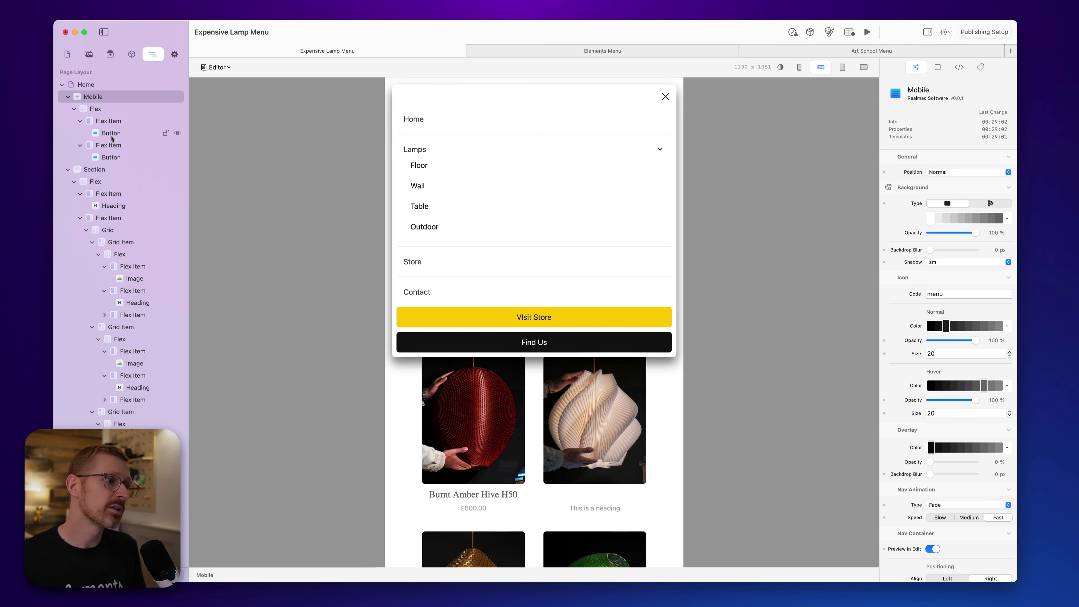
left_click(131, 55)
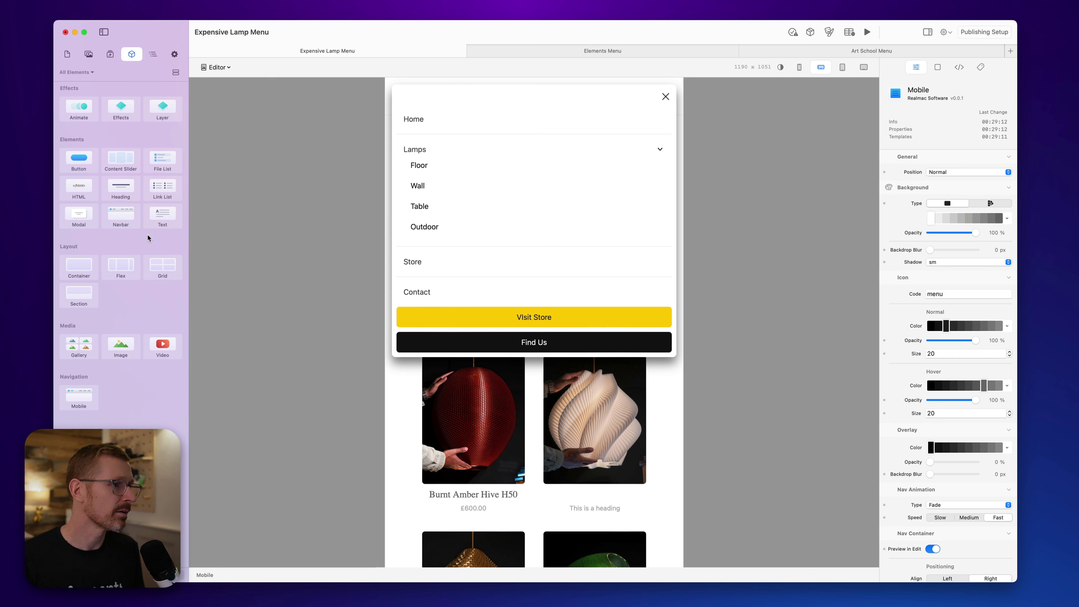
left_click_drag(132, 185, 521, 315)
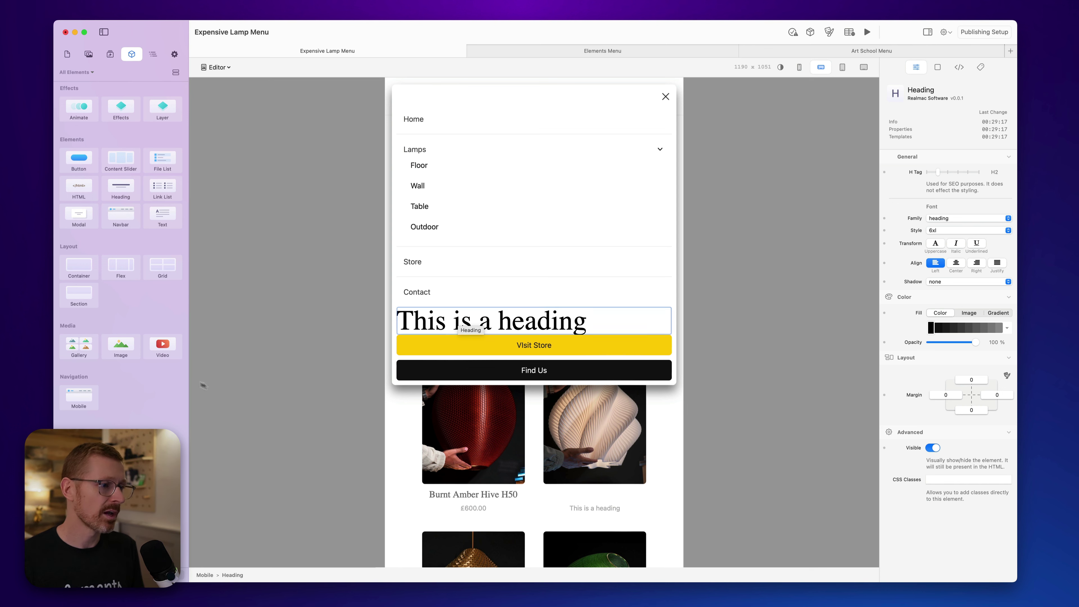
left_click_drag(121, 344, 533, 333)
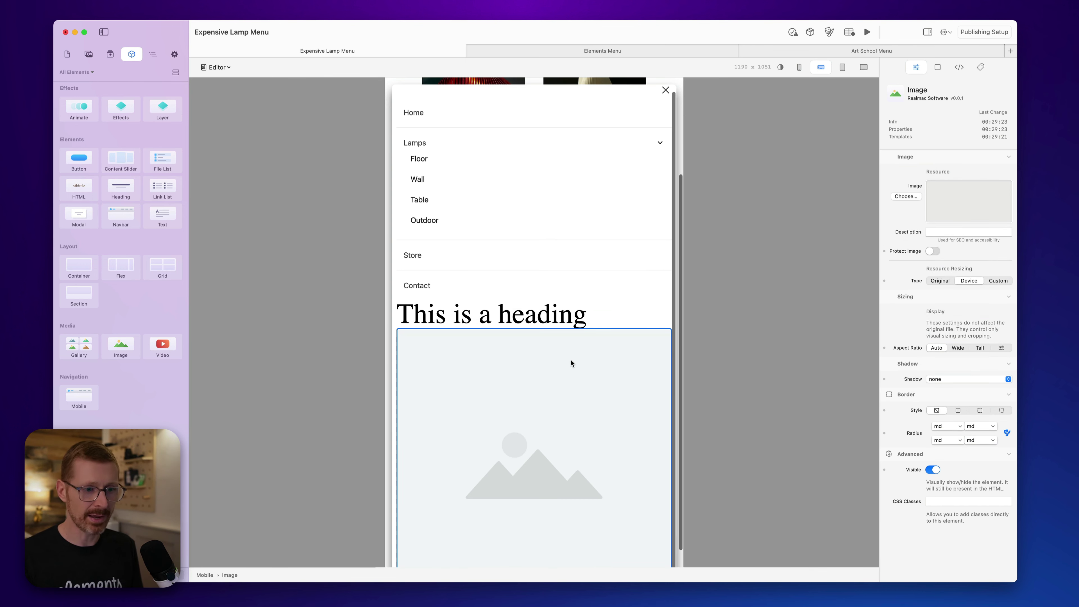
key("super+z")
left_click(546, 327)
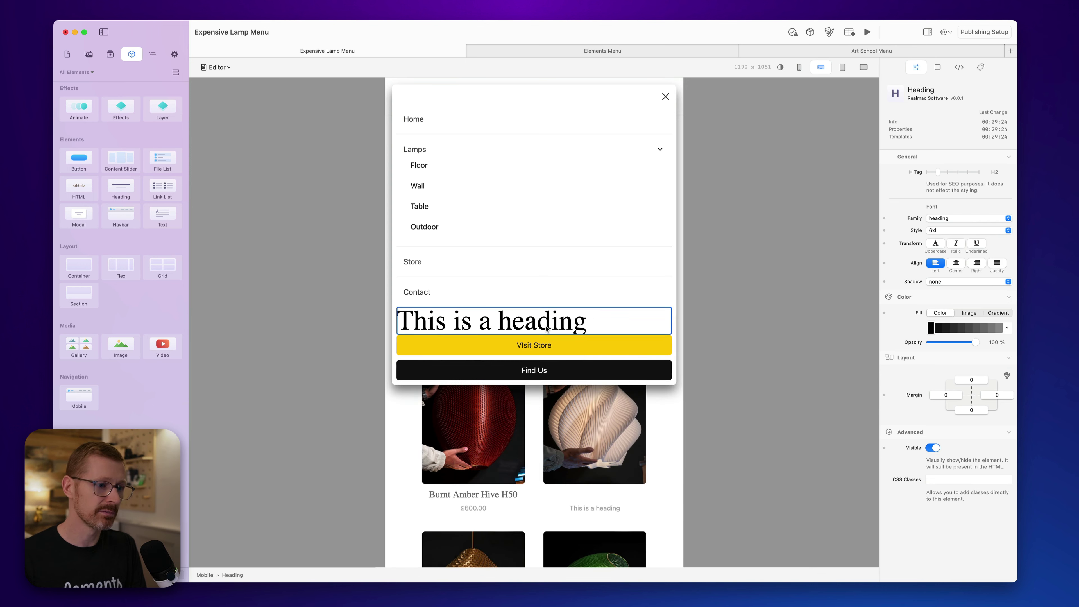
key("BackSpace")
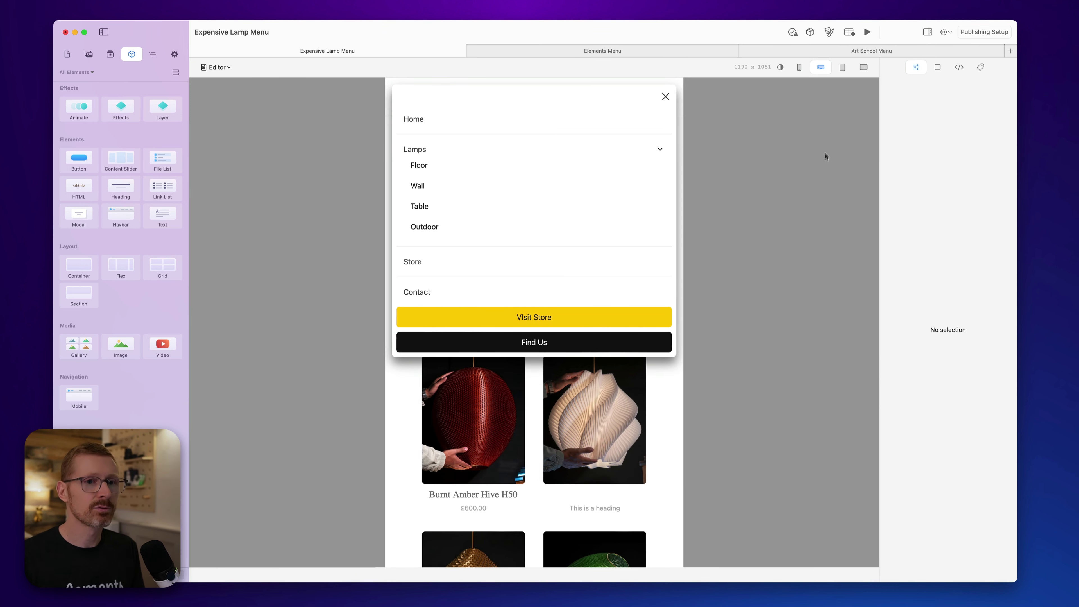
- Check how the open mobile menu adapts across the different device breakpoints and to a resized page preview
left_click(154, 55)
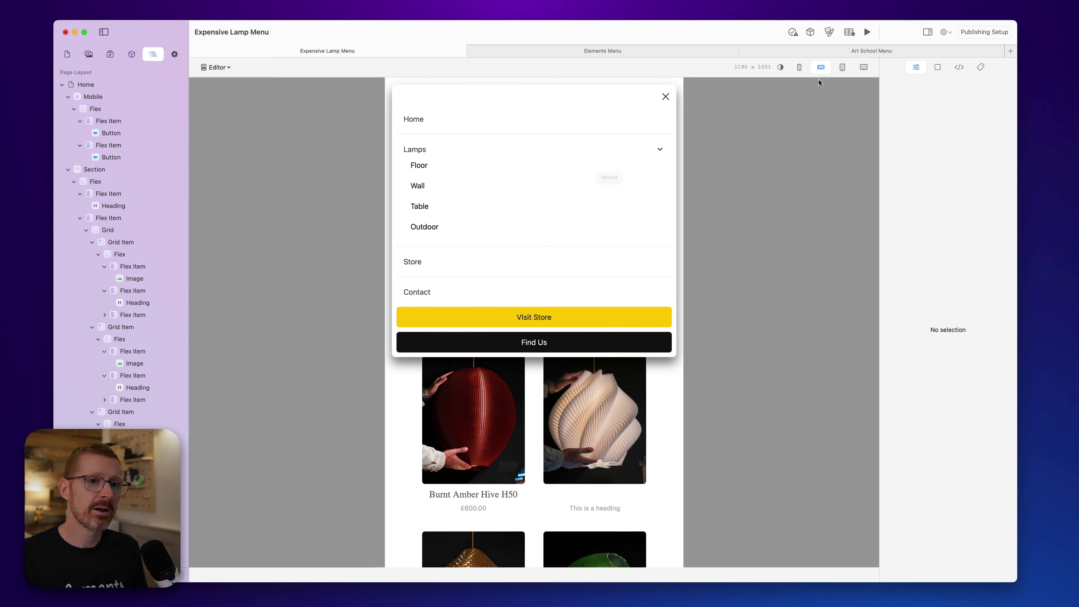
left_click(797, 67)
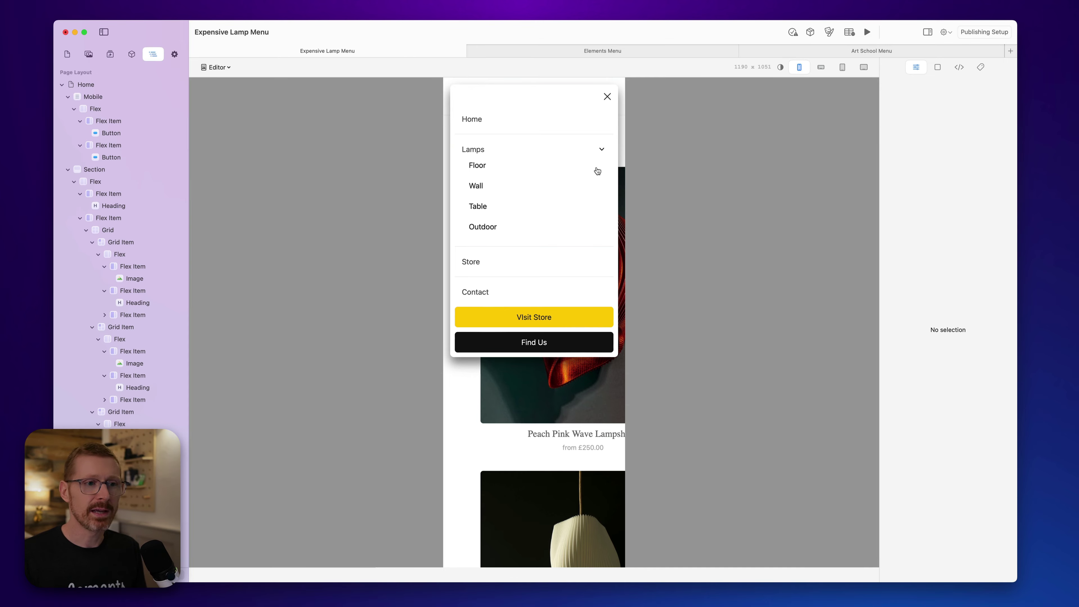
left_click_drag(626, 172, 651, 215)
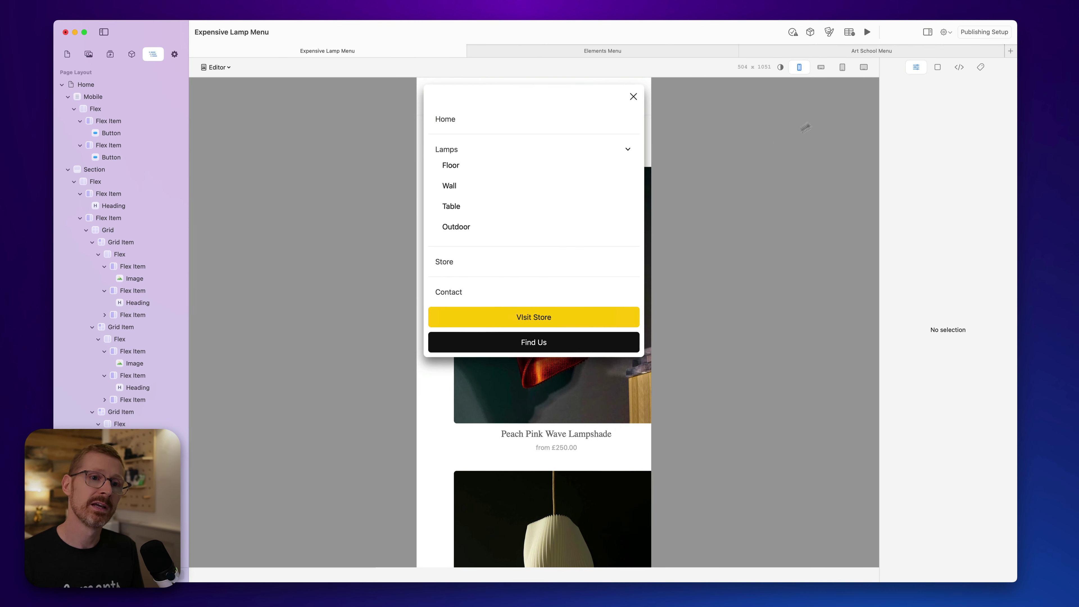
left_click(822, 65)
left_click(806, 68)
left_click(823, 67)
left_click(842, 67)
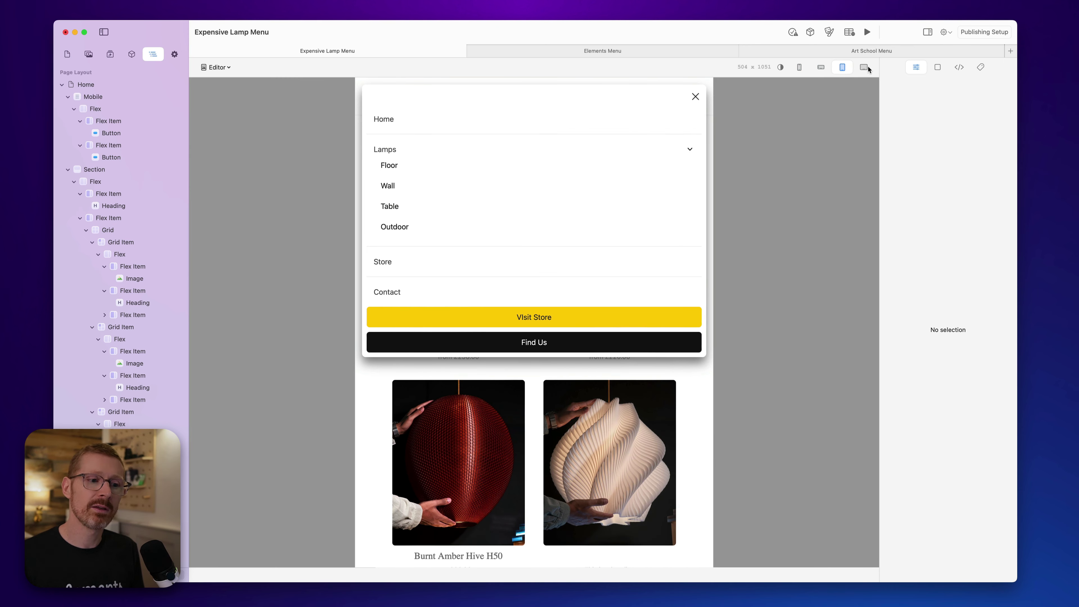
left_click(864, 67)
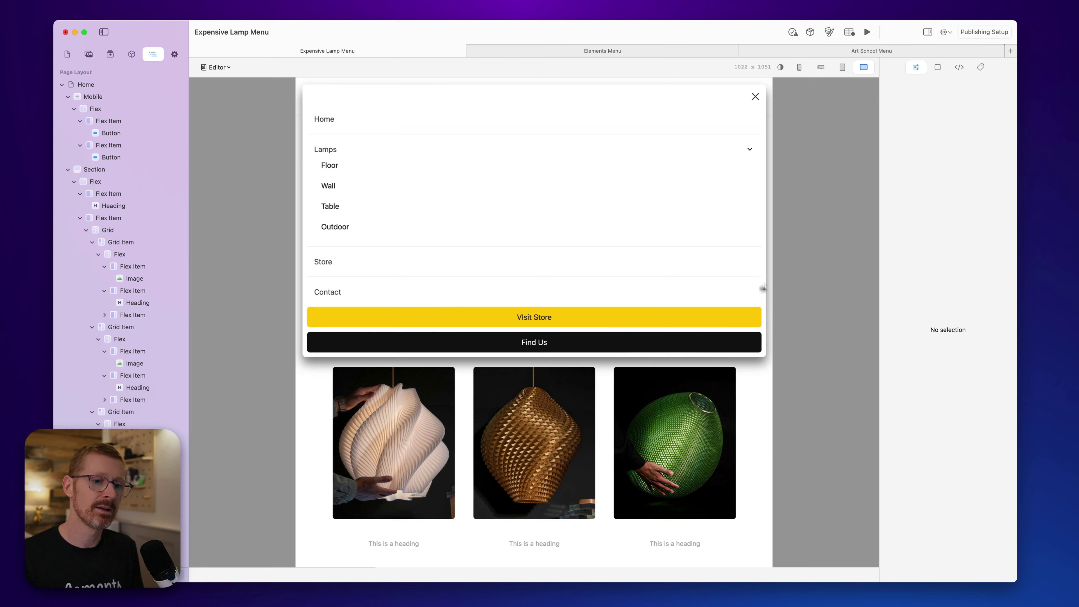
left_click_drag(762, 288, 765, 290)
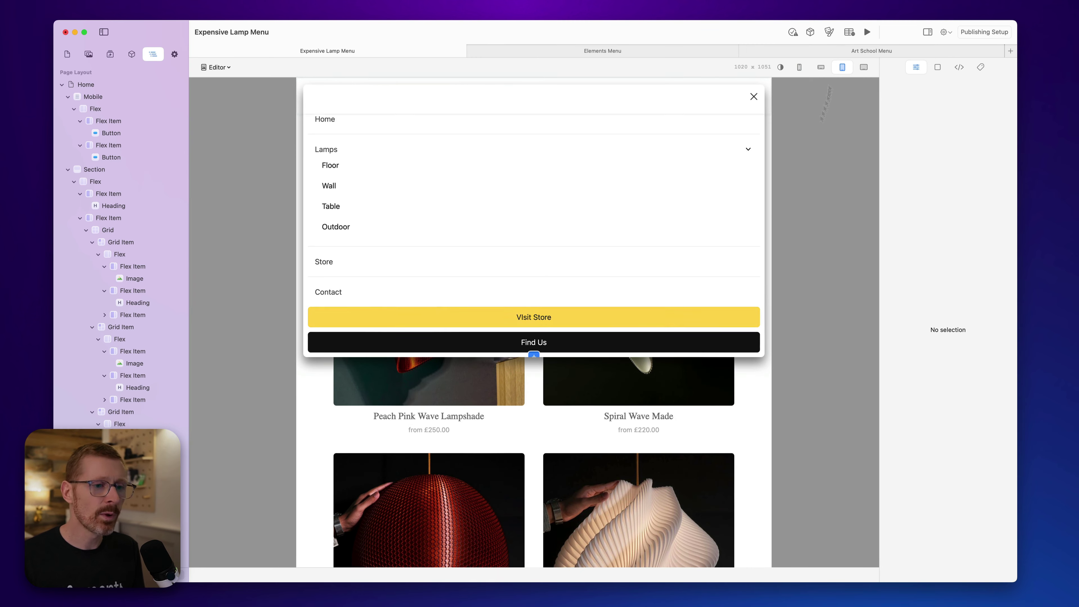
- Set the Direction of the Flex around the mobile menu's buttons to Row at the tablet breakpoint, and check it on a narrower page preview
left_click(556, 324)
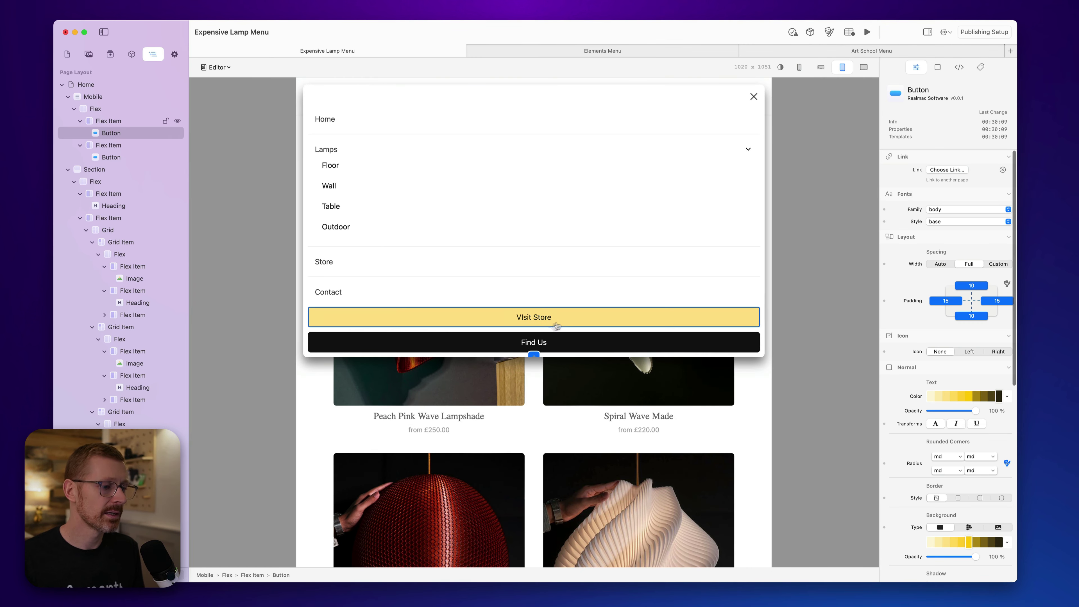
left_click(228, 576)
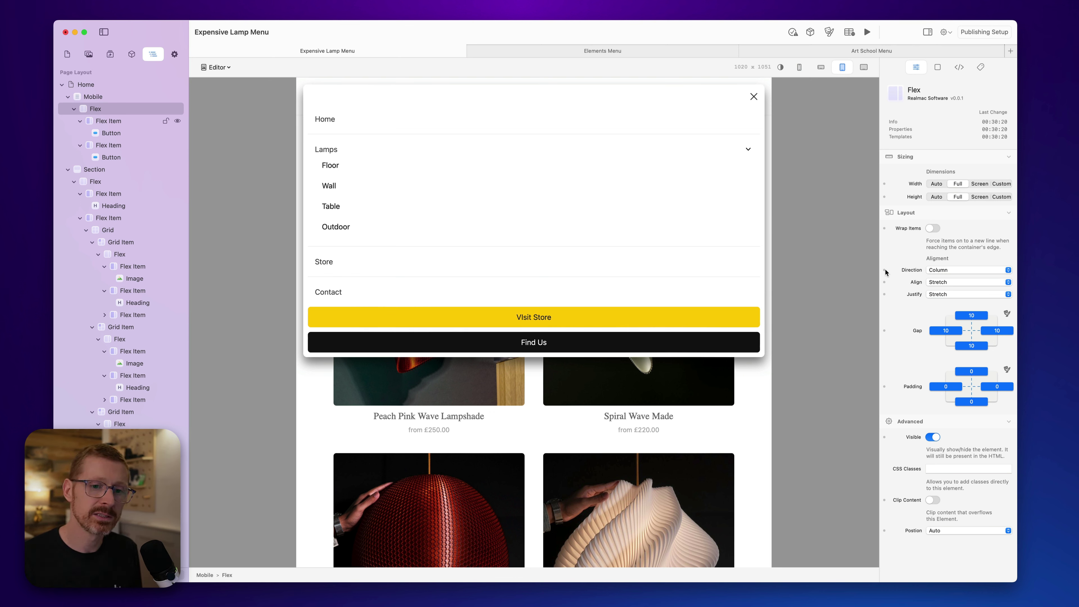
left_click(950, 270)
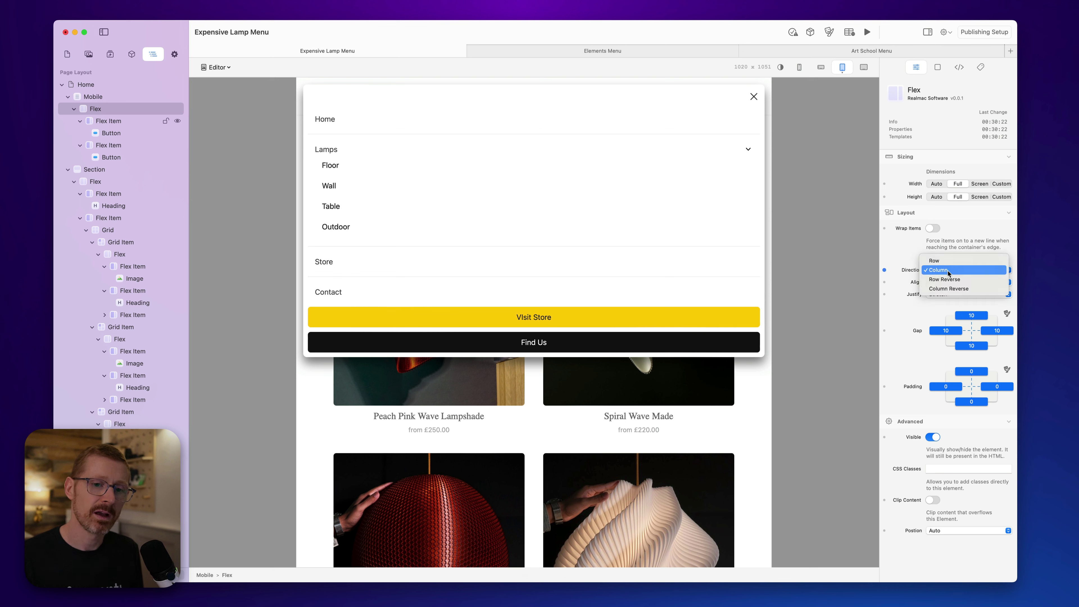
left_click(954, 259)
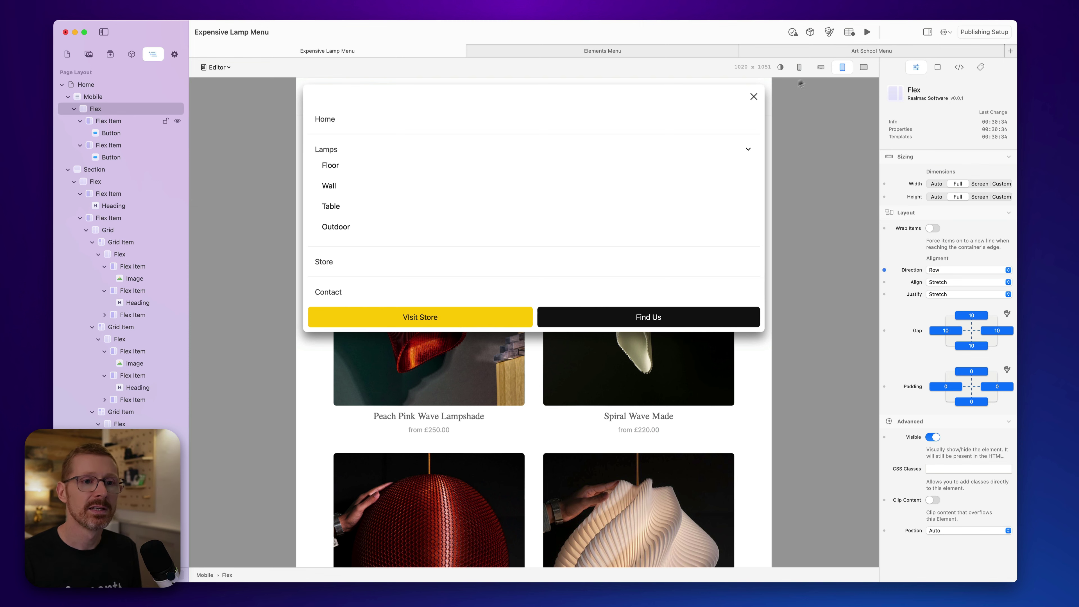
left_click_drag(772, 203, 749, 224)
left_click(748, 273)
left_click_drag(749, 273, 705, 277)
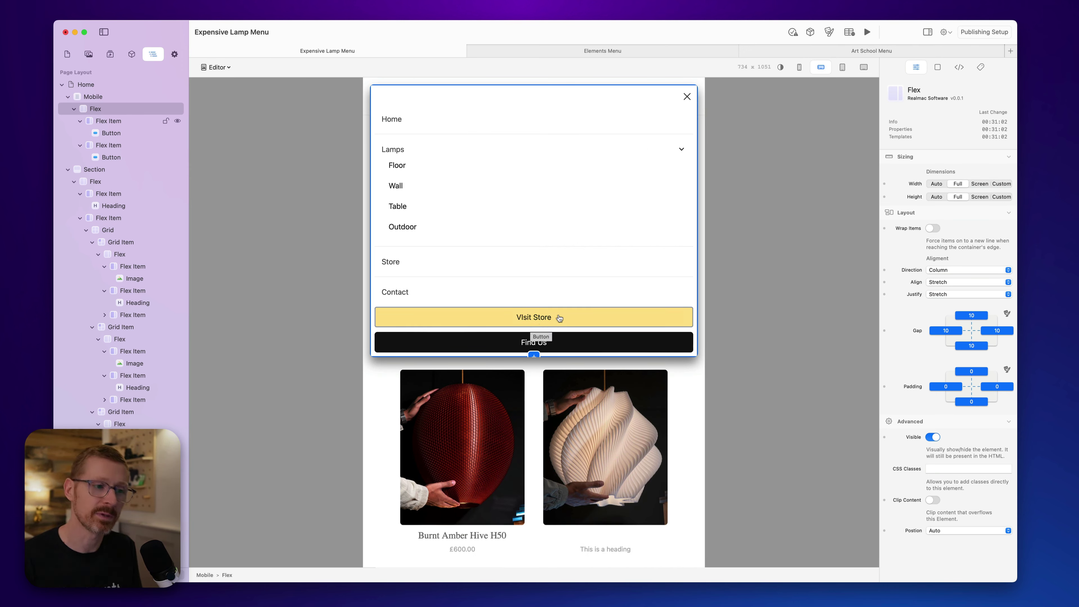
mouse_move(706, 287)
left_mouse_down()
mouse_move(805, 289)
mouse_move(700, 290)
left_mouse_up()
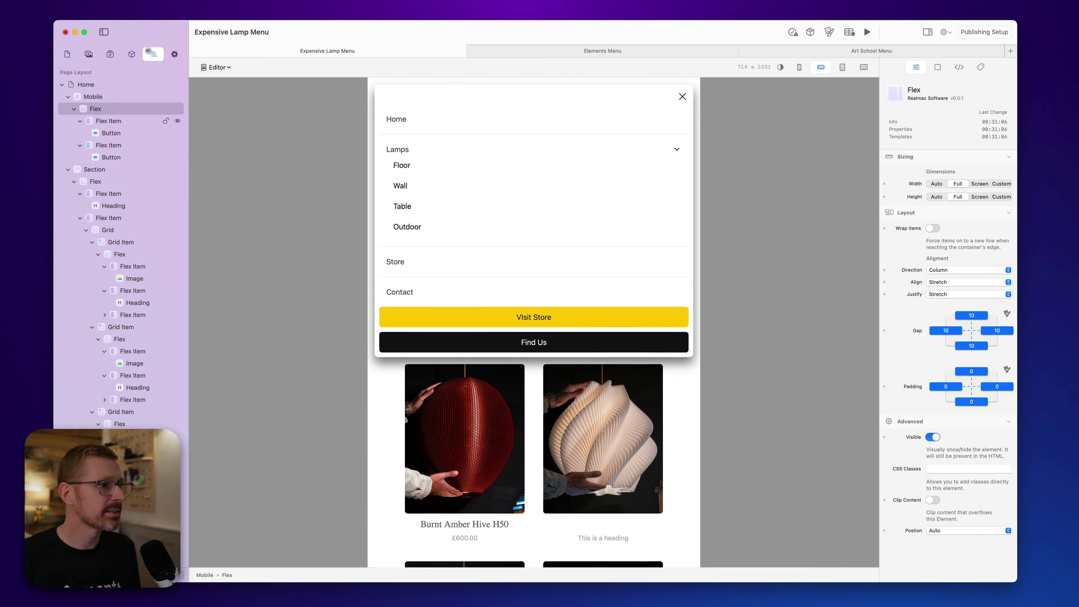
- Select the Mobile component, widen the page preview to about 966 px, and bring up the Nav Container settings
left_click(124, 97)
left_click_drag(701, 221, 761, 243)
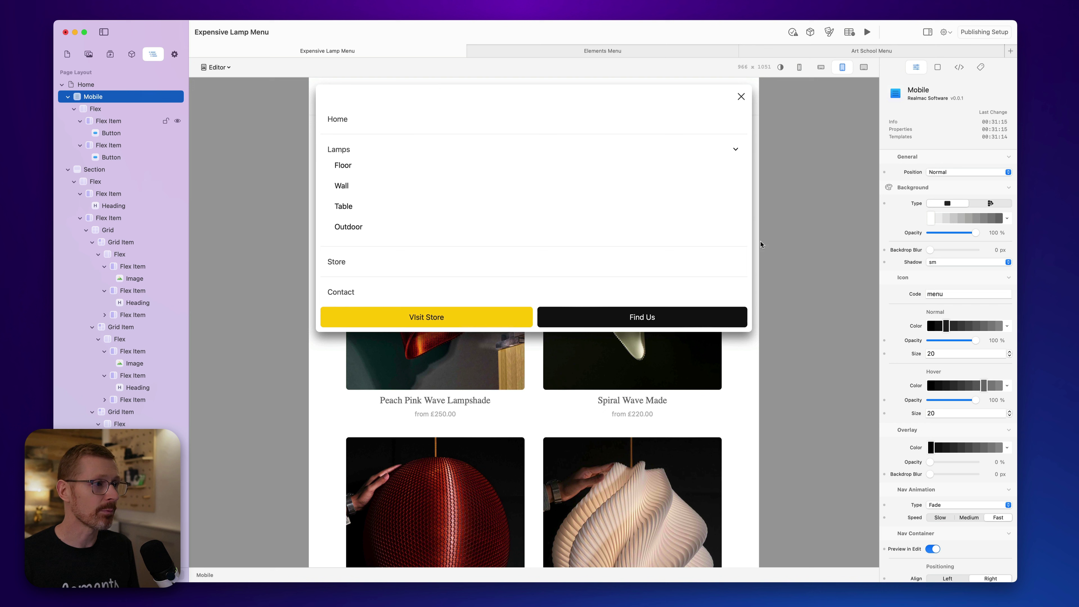
scroll(1014, 216, "down", 2)
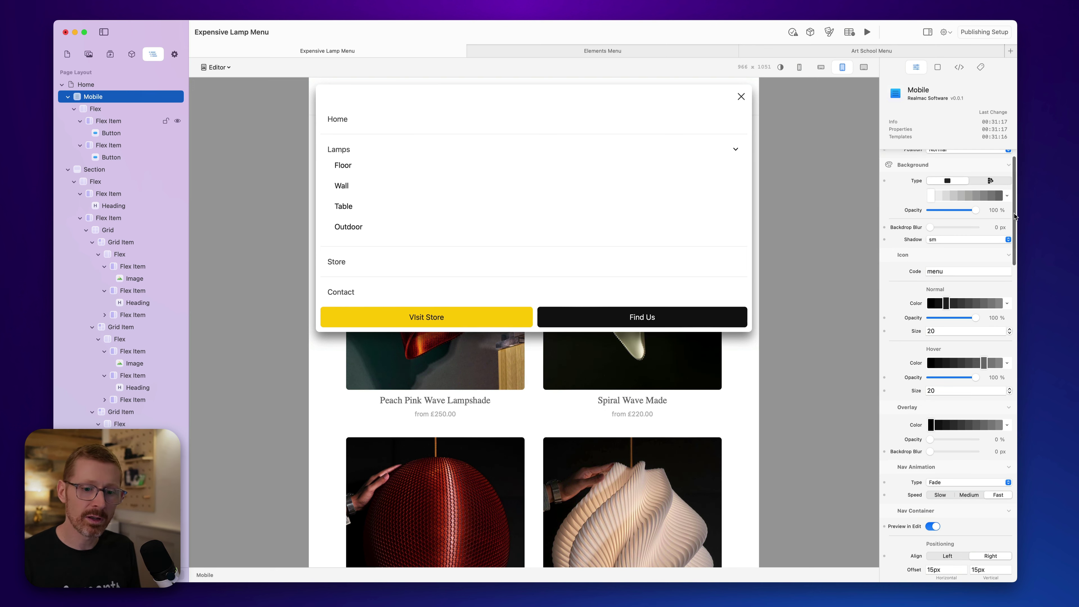
left_click_drag(1014, 215, 1018, 285)
scroll(982, 271, "down", 2)
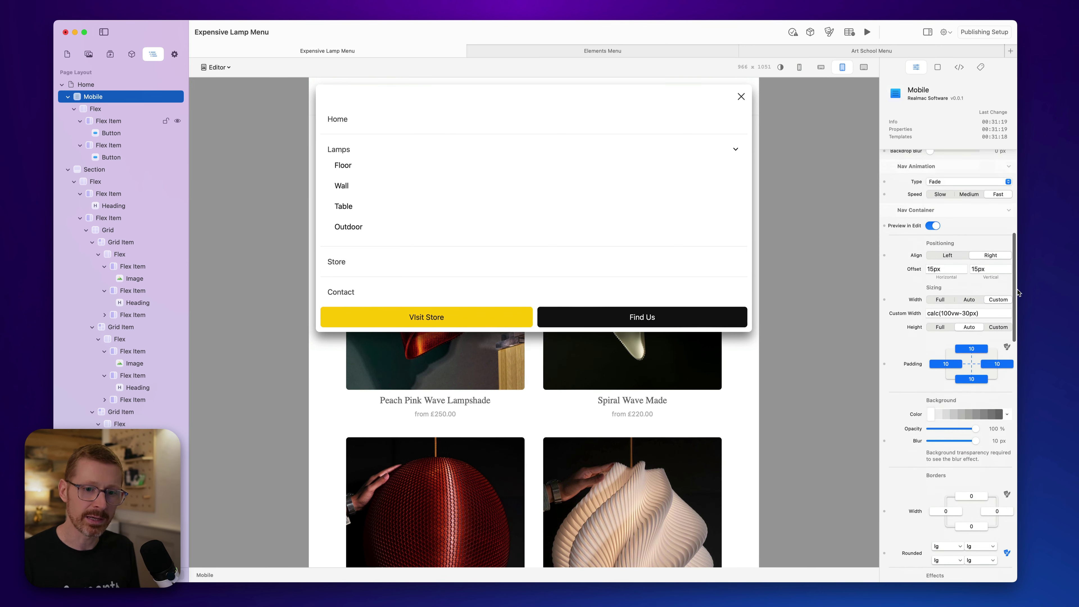
- Set the Nav Container's horizontal and vertical offsets to 0
left_click(961, 263)
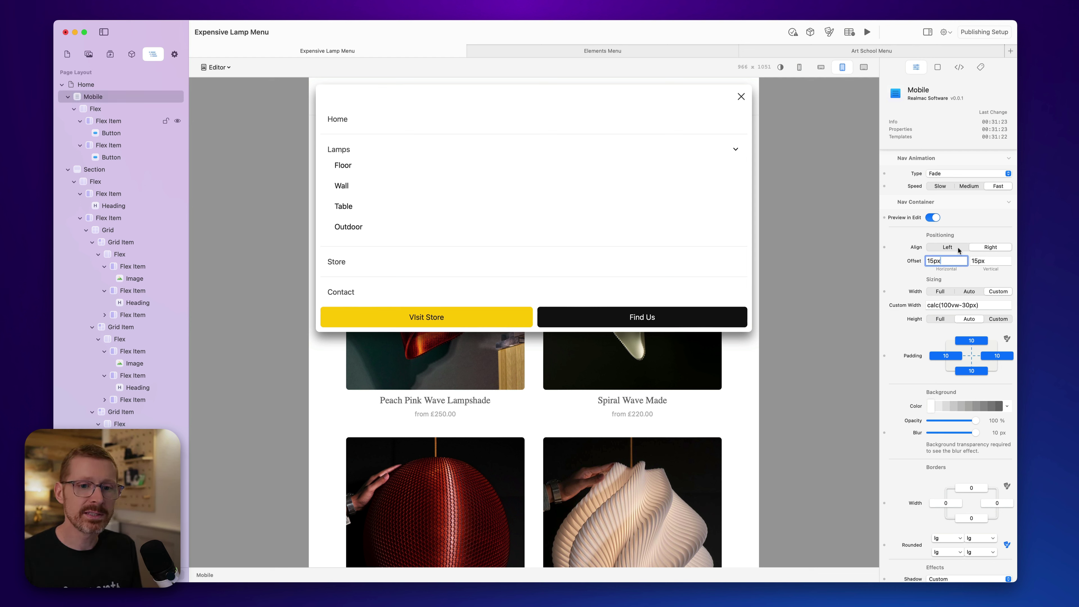
left_click_drag(952, 261, 905, 258)
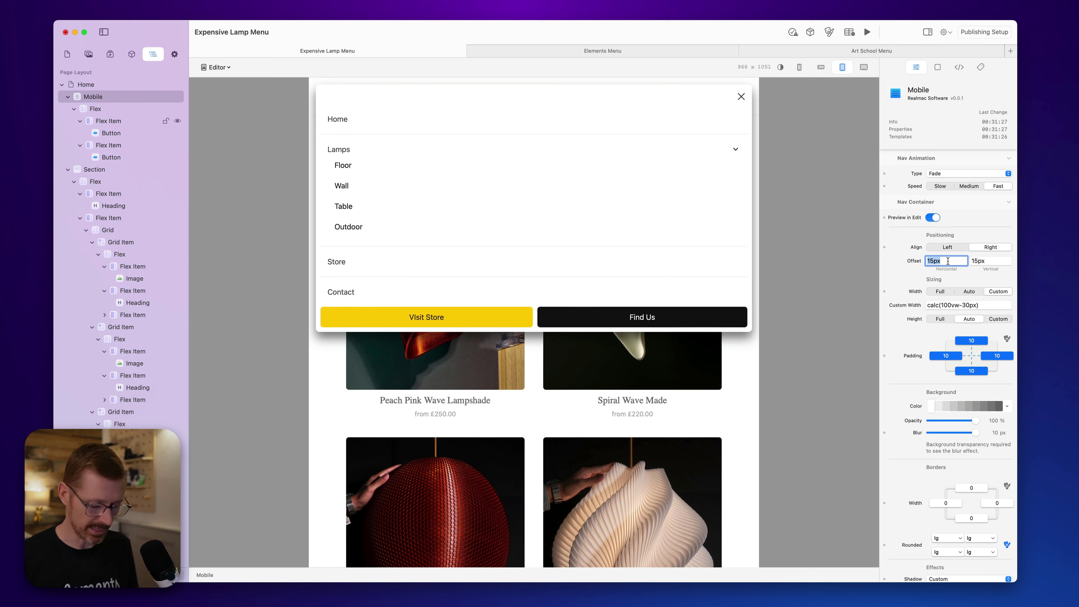
type("0")
key("Tab")
type("0")
key("Tab")
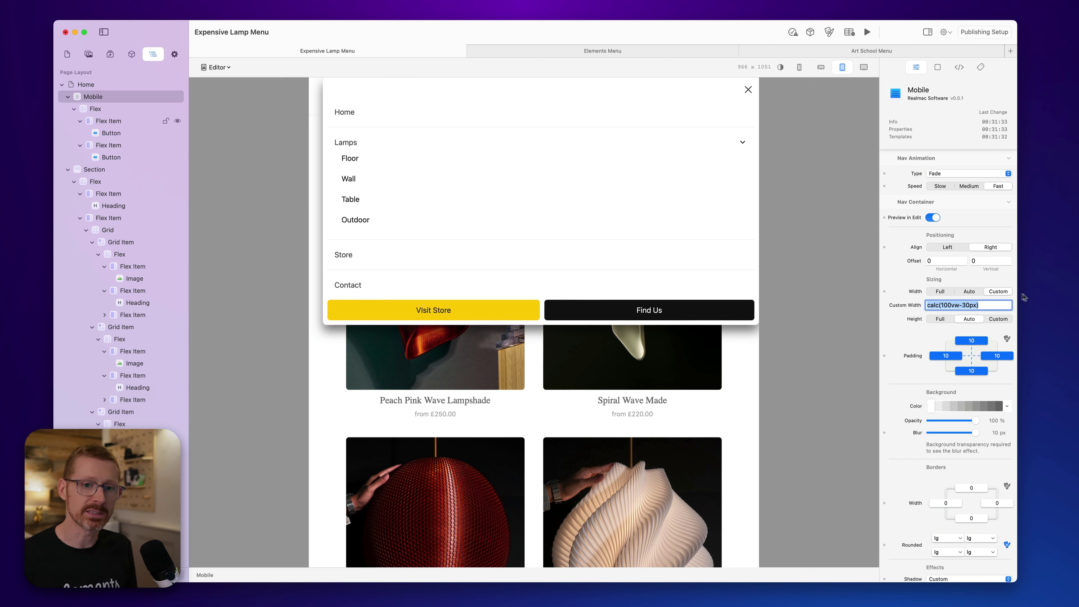
- Restore the Nav Container's horizontal and vertical offsets to 15px each
left_click(942, 262)
type("15px")
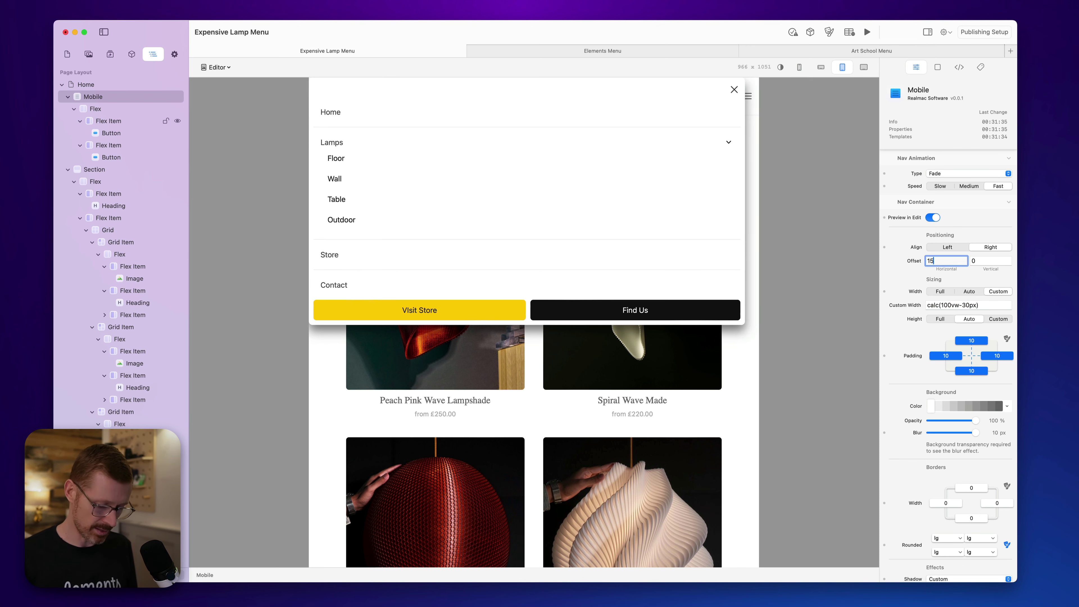
left_click(990, 261)
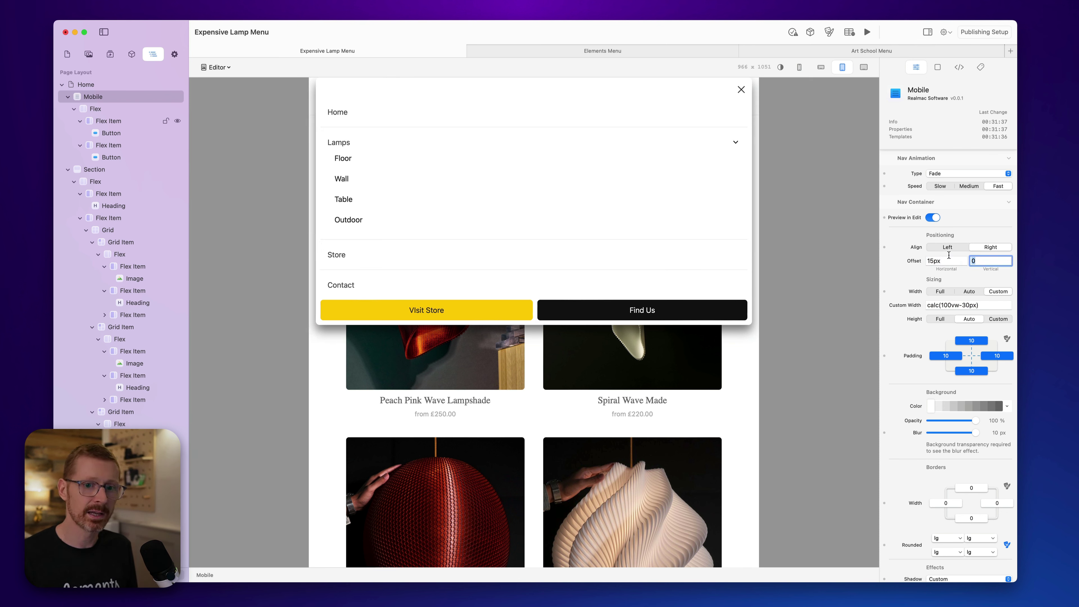
type("15px")
key("Return")
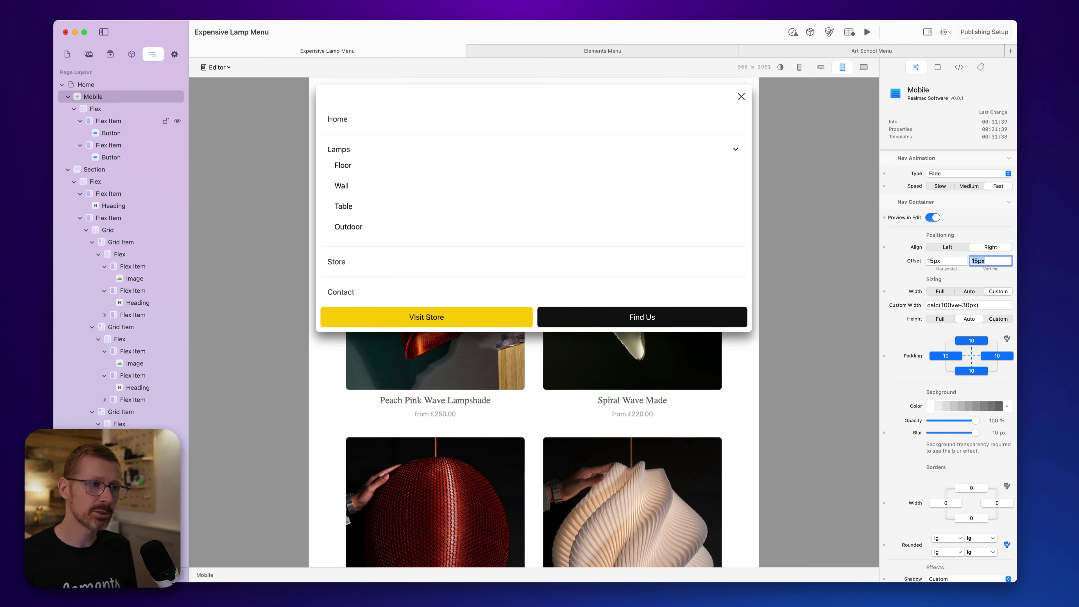
left_click(950, 260)
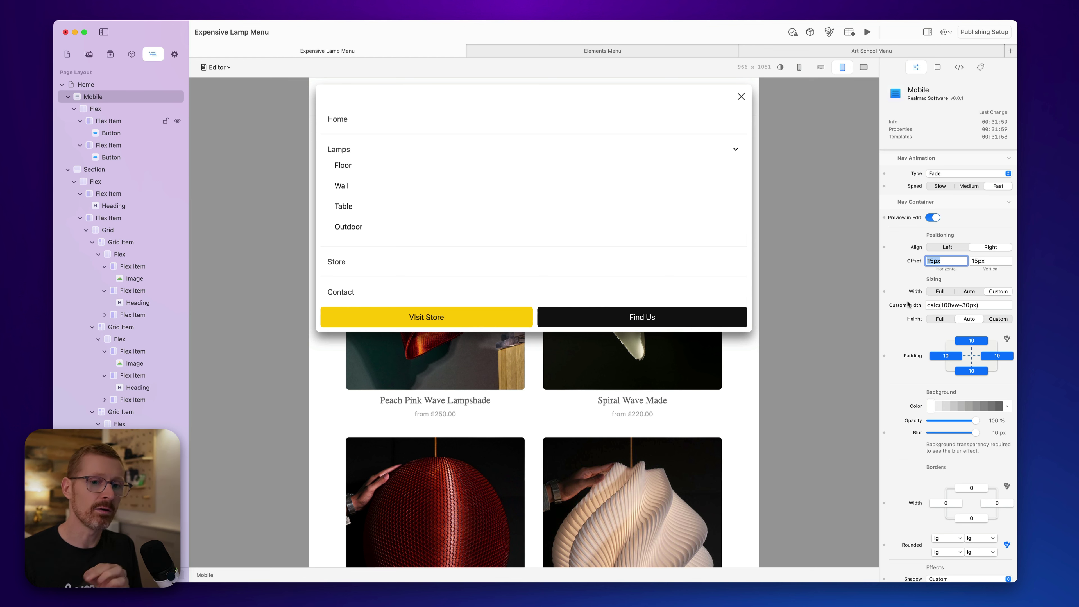
- Try the Full, Auto and Custom sizing options for the Nav Container, ending with Custom width and Auto height
left_click(941, 319)
left_click(949, 290)
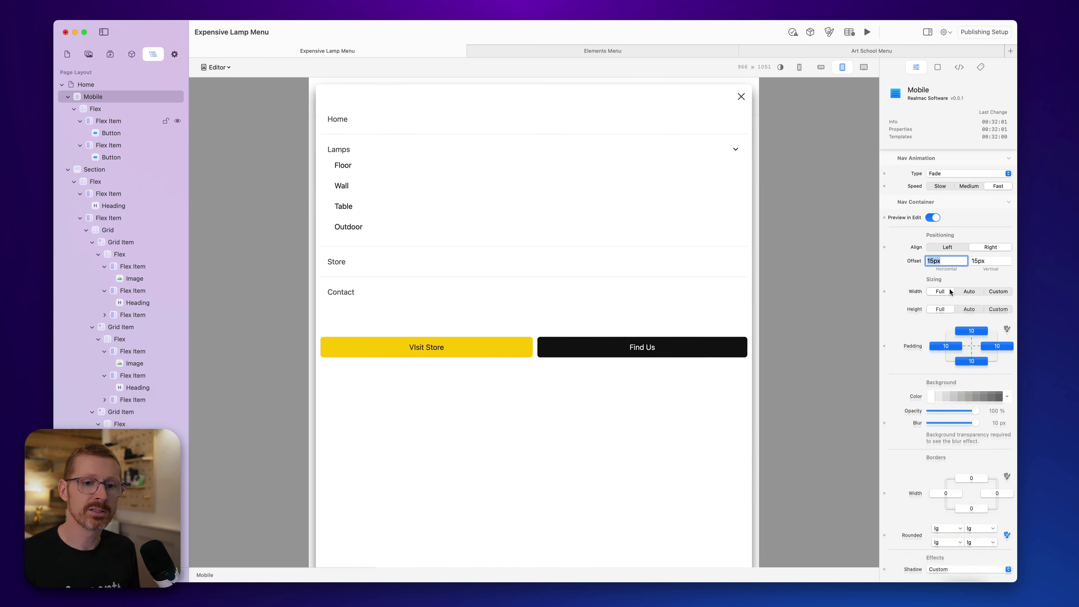
left_click(965, 292)
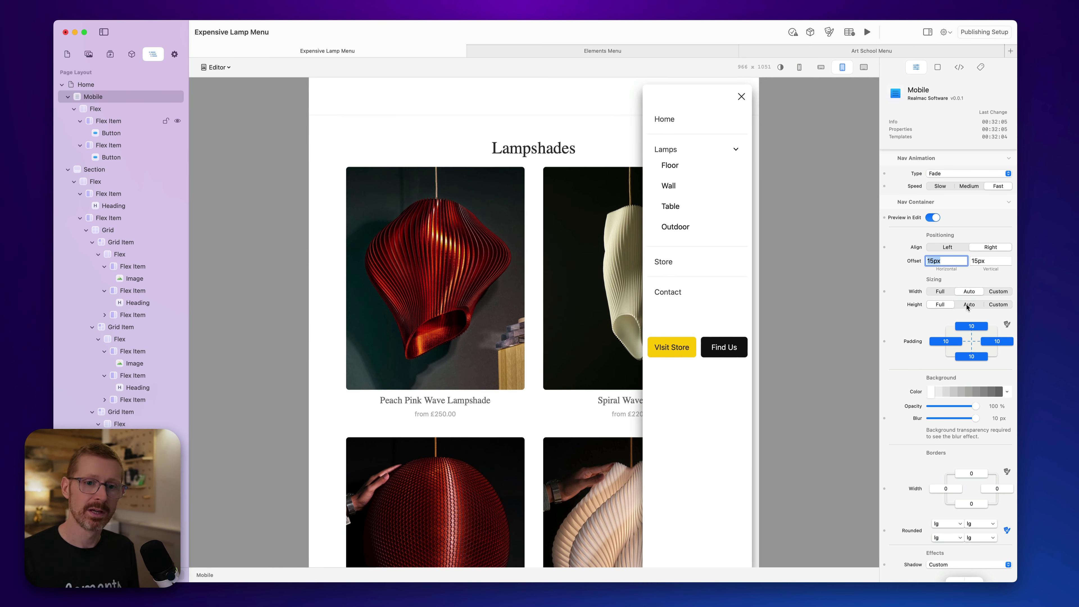
left_click(966, 304)
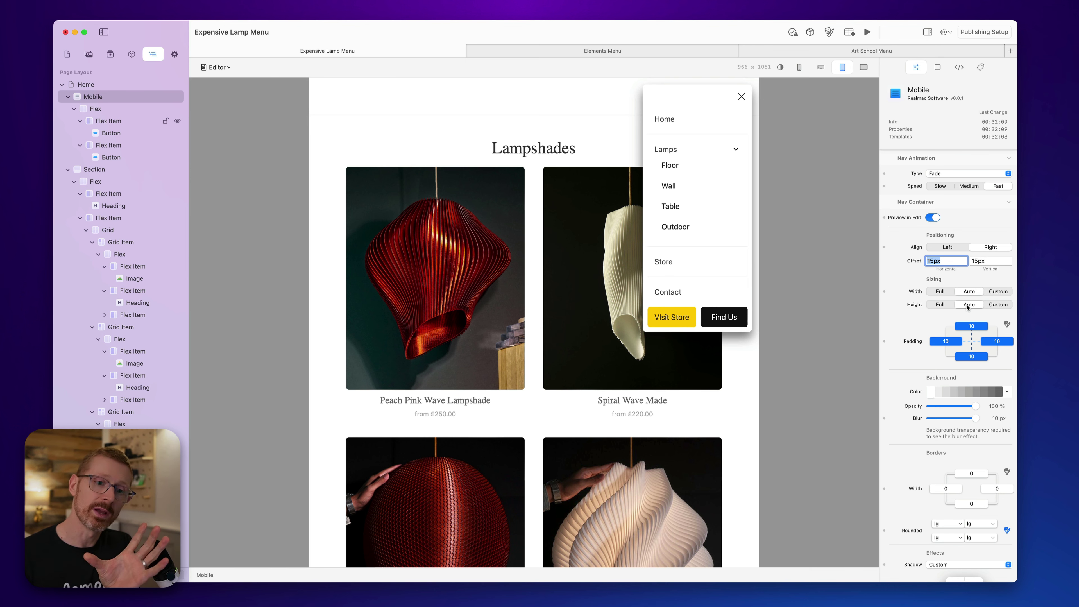
left_click(999, 305)
left_click(996, 292)
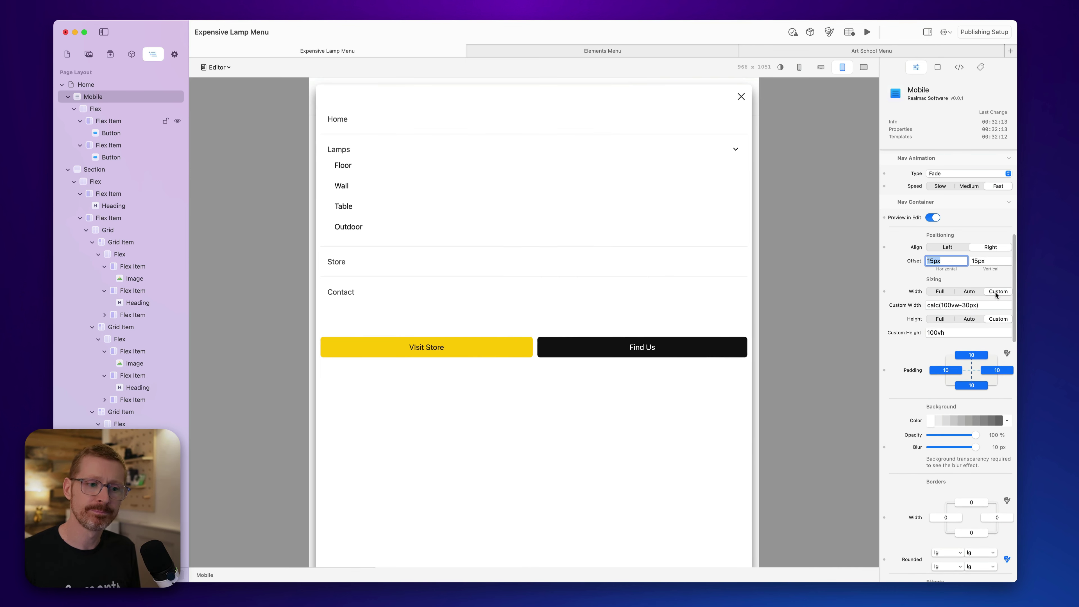
left_click(969, 318)
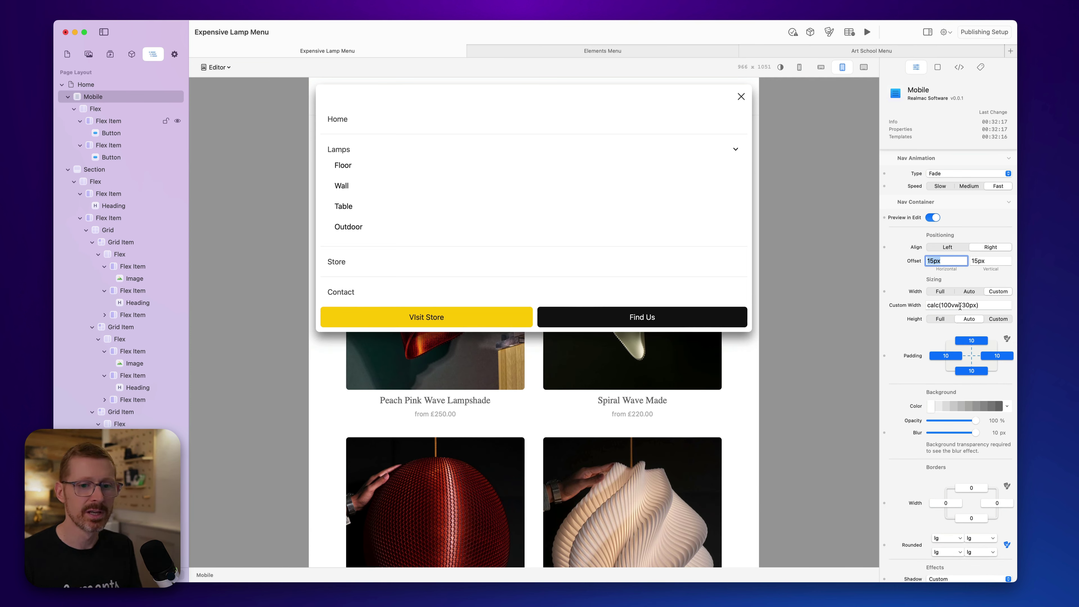
- Try removing the -30px part from the Nav Container's custom width formula, and undo the deletion
left_click_drag(980, 303, 909, 298)
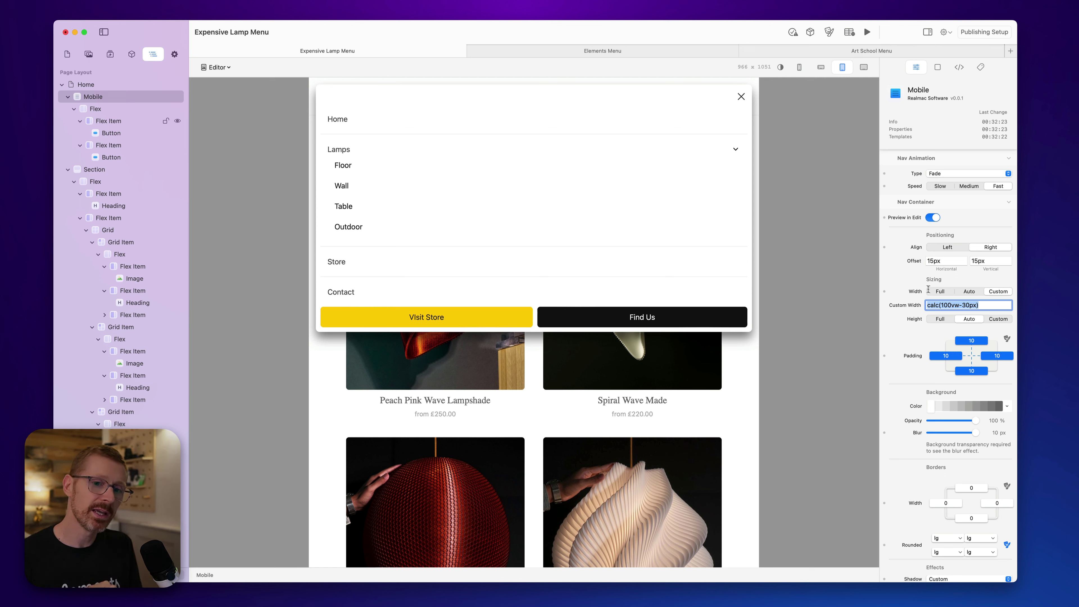
left_click(958, 306)
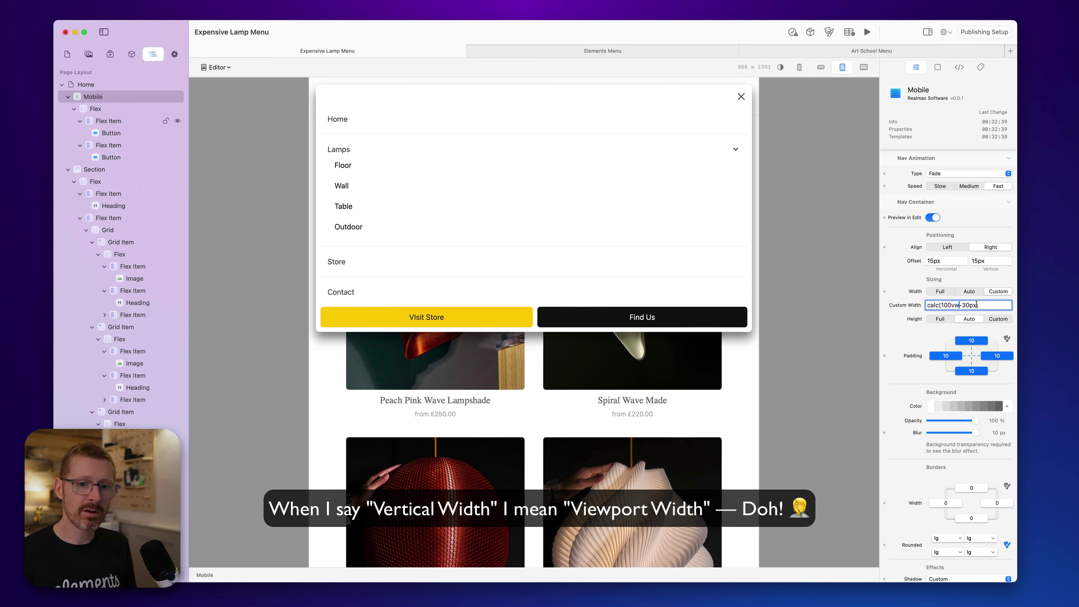
left_click_drag(978, 305, 959, 305)
key("BackSpace")
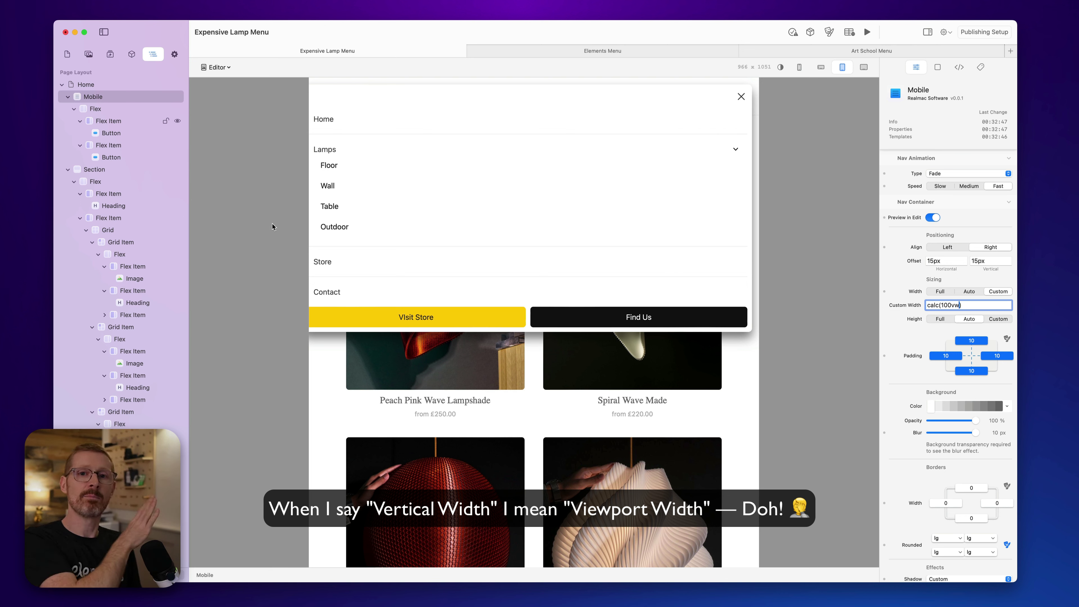
key("super+z")
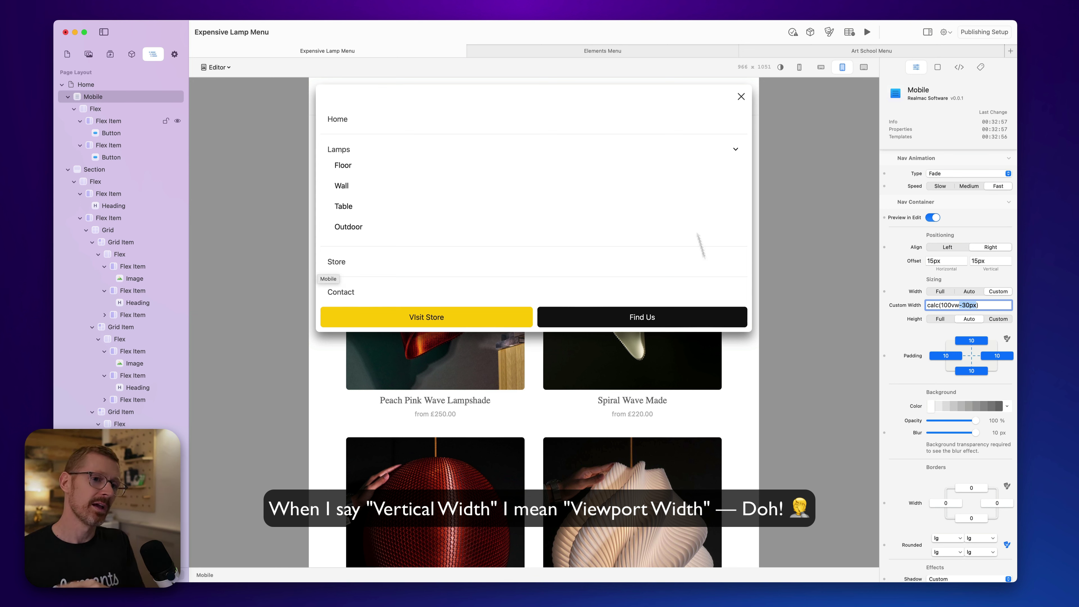
- Try Nav Container custom widths of calc(50vw-30px) and calc(70vw-30px), resizing the page preview to compare them
left_click(951, 305)
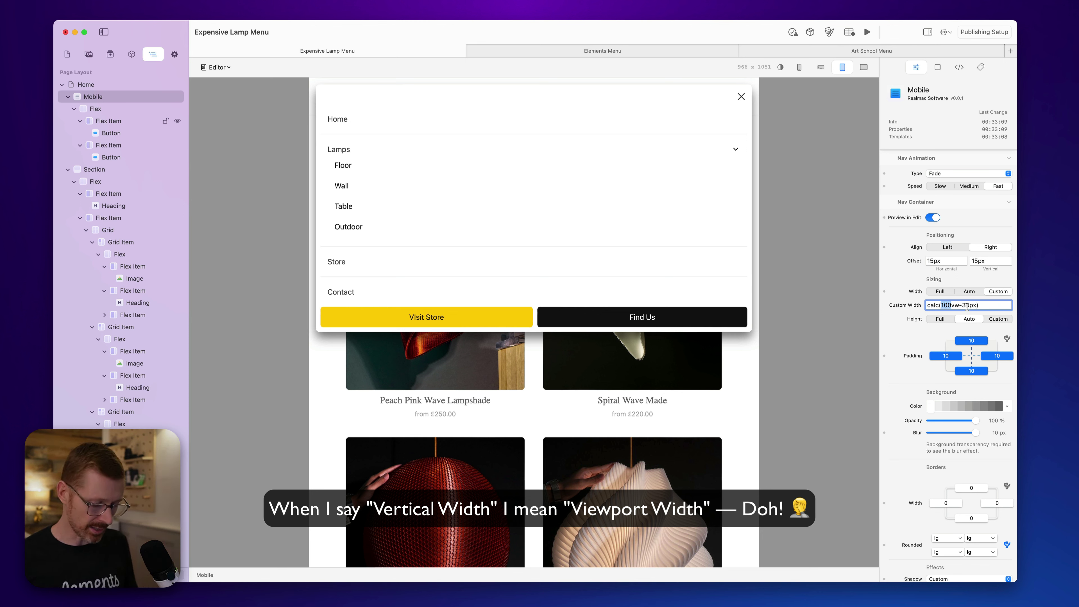
type("50")
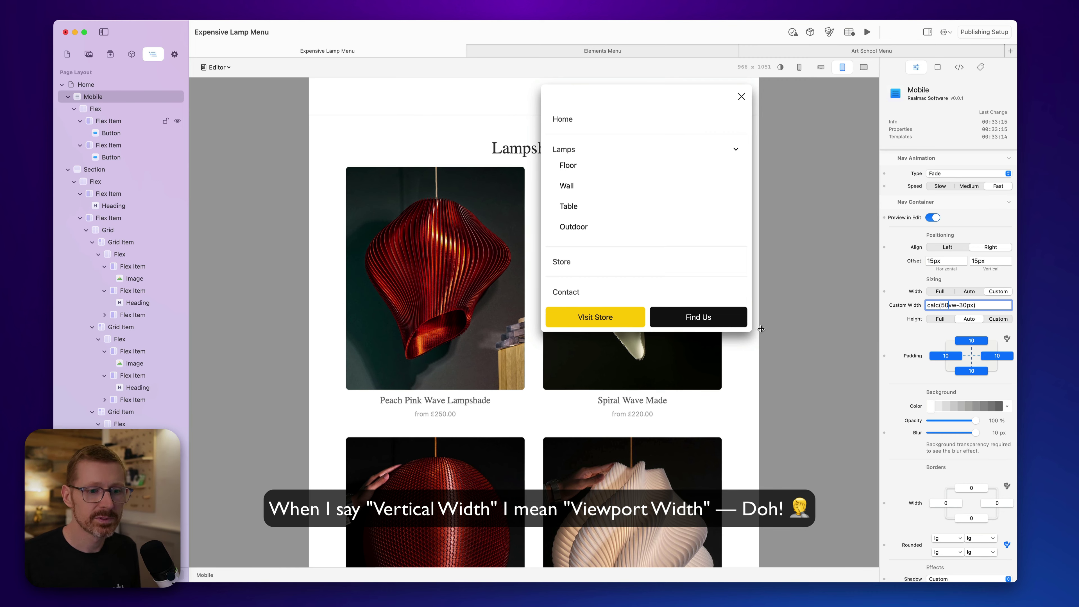
left_click_drag(761, 328, 793, 333)
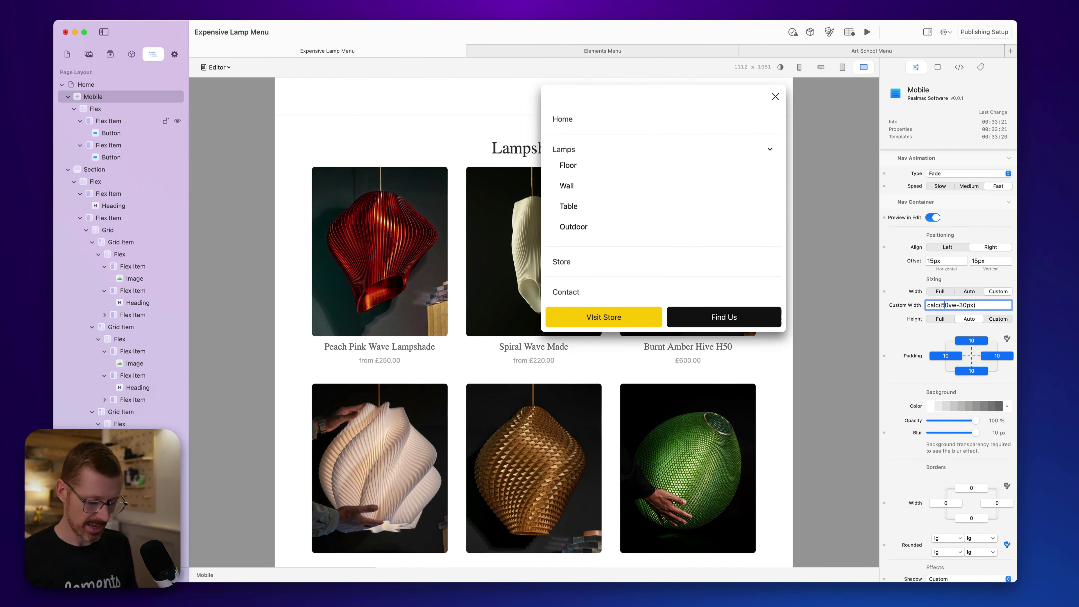
key("BackSpace")
type("7")
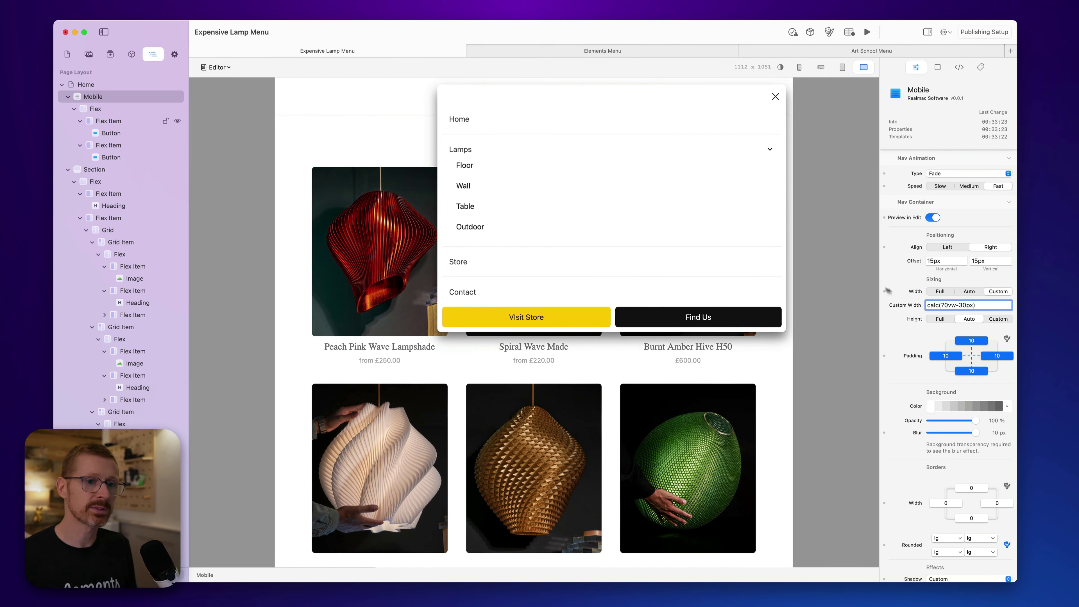
left_click_drag(793, 312, 730, 317)
- Set the Nav Container's custom width to calc(60vw-30px) and check it on a page preview widened to about 1070 px
key("BackSpace")
type("6")
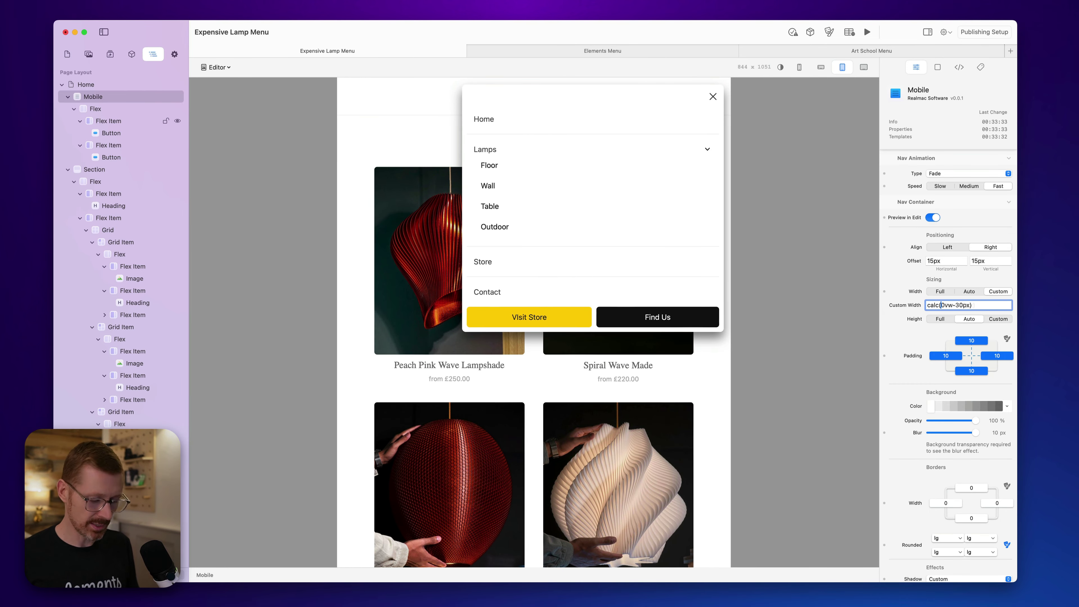
key("Return")
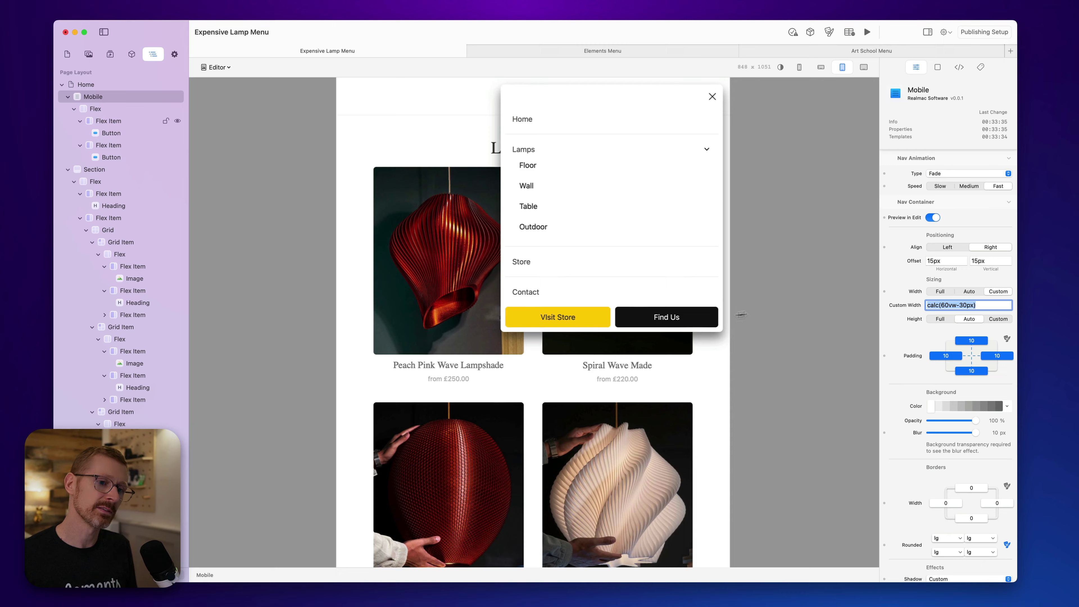
left_click_drag(736, 317, 785, 313)
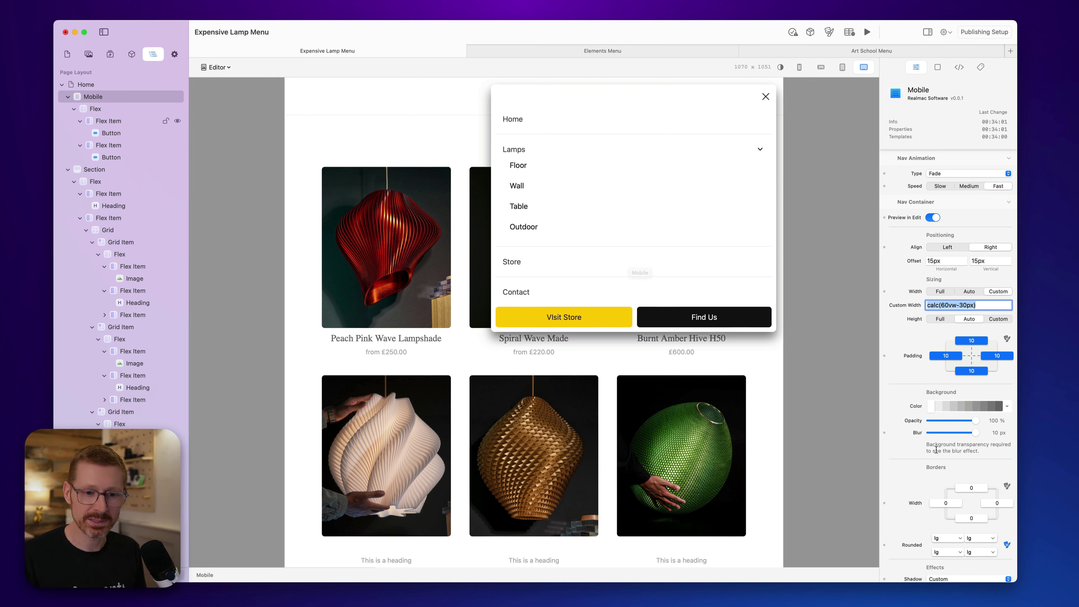
- Give the Nav Container a translucent background with 65 % opacity and 10 px blur
mouse_move(970, 421)
left_mouse_down()
mouse_move(929, 433)
mouse_move(932, 420)
mouse_move(982, 421)
mouse_move(965, 421)
left_mouse_up()
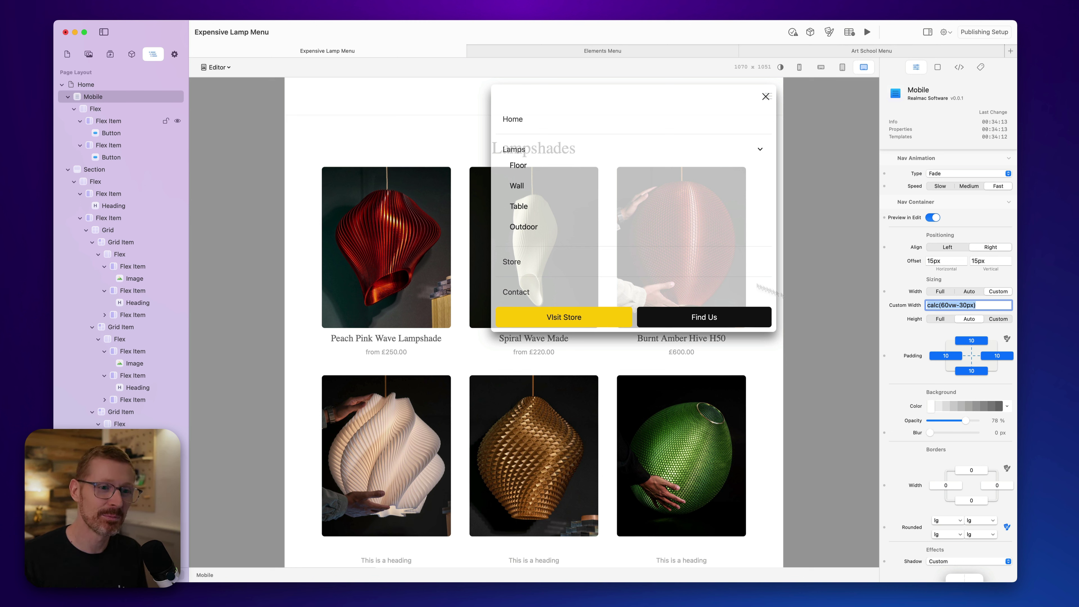
left_click_drag(933, 434, 982, 442)
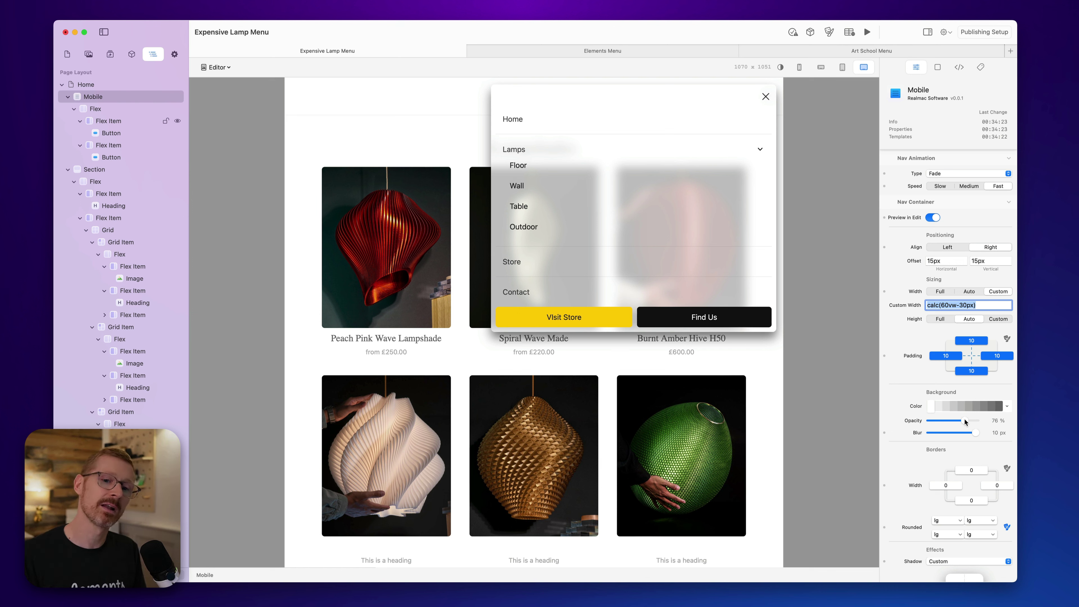
left_click_drag(965, 422, 958, 422)
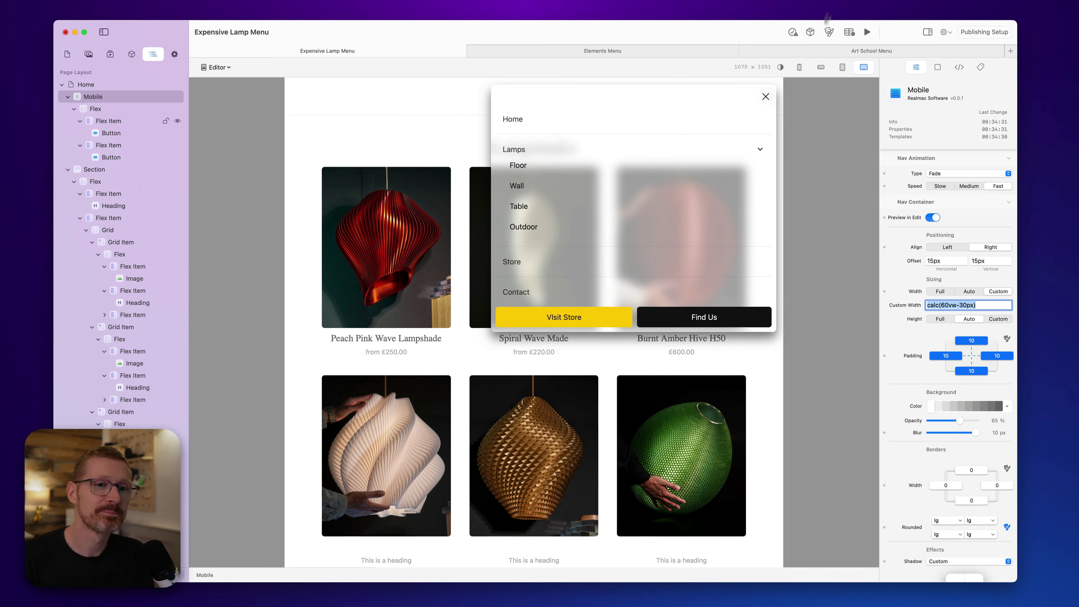
- Run the page preview, narrow it to about 666 px, and test the mobile menu with its Lamps submenu expanded and collapsed
left_click(867, 31)
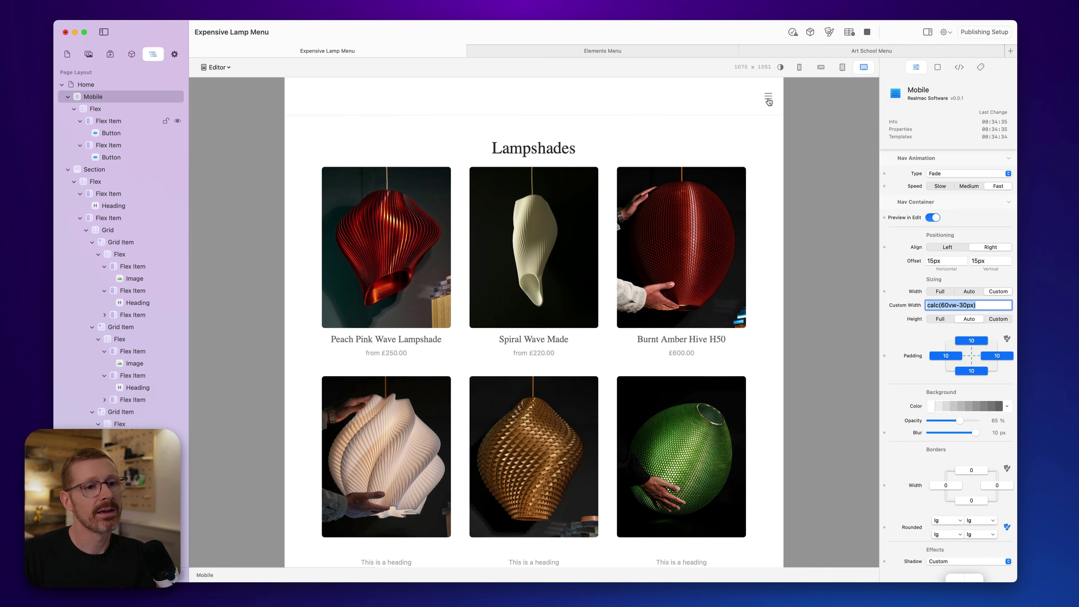
left_click(768, 100)
left_click(767, 100)
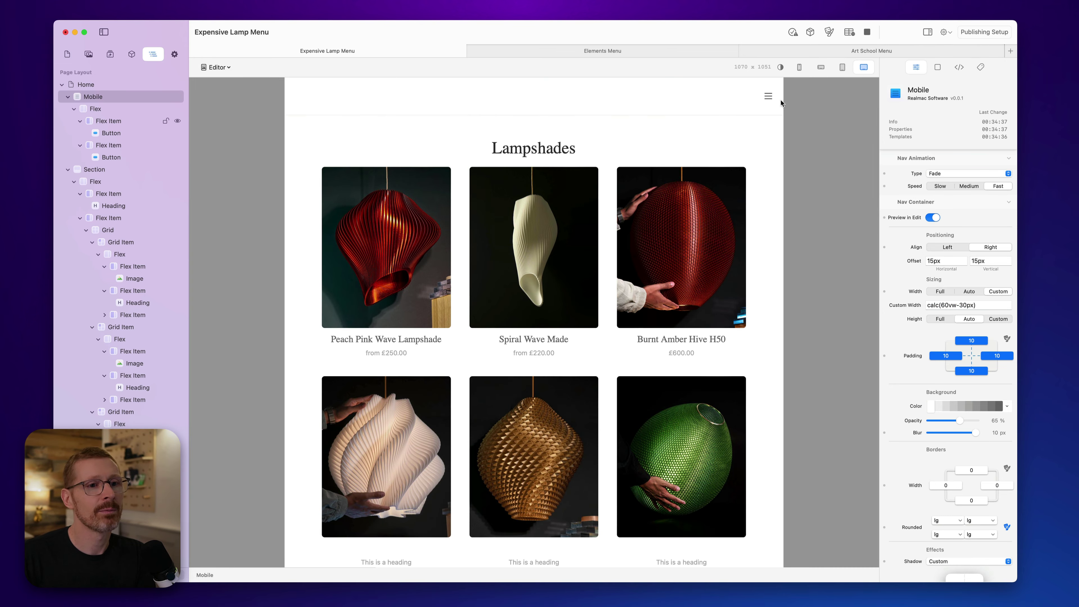
left_click_drag(784, 100, 680, 99)
left_click(681, 99)
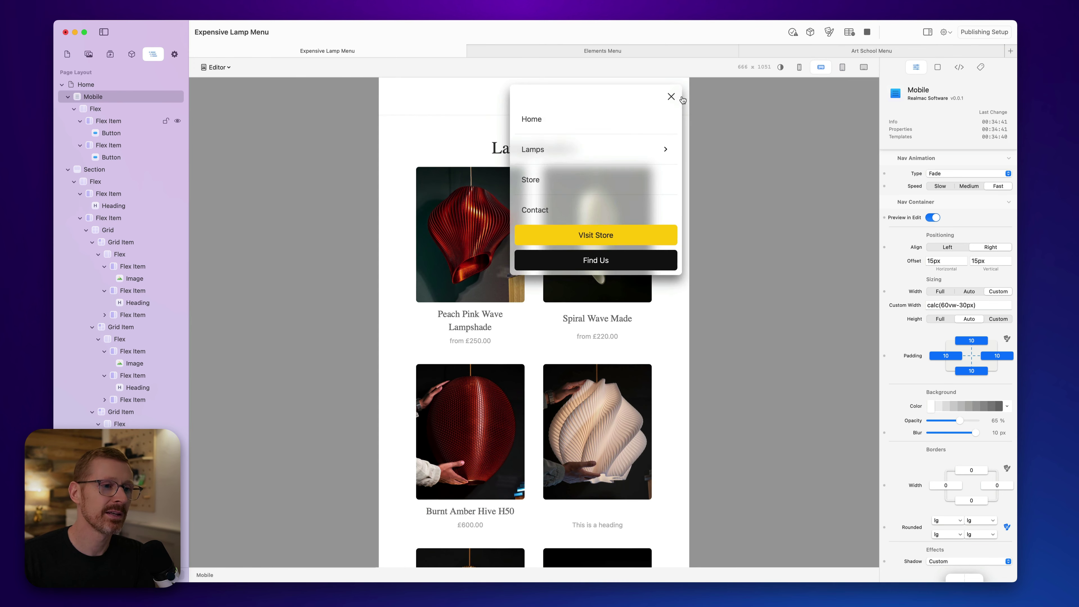
left_click(666, 150)
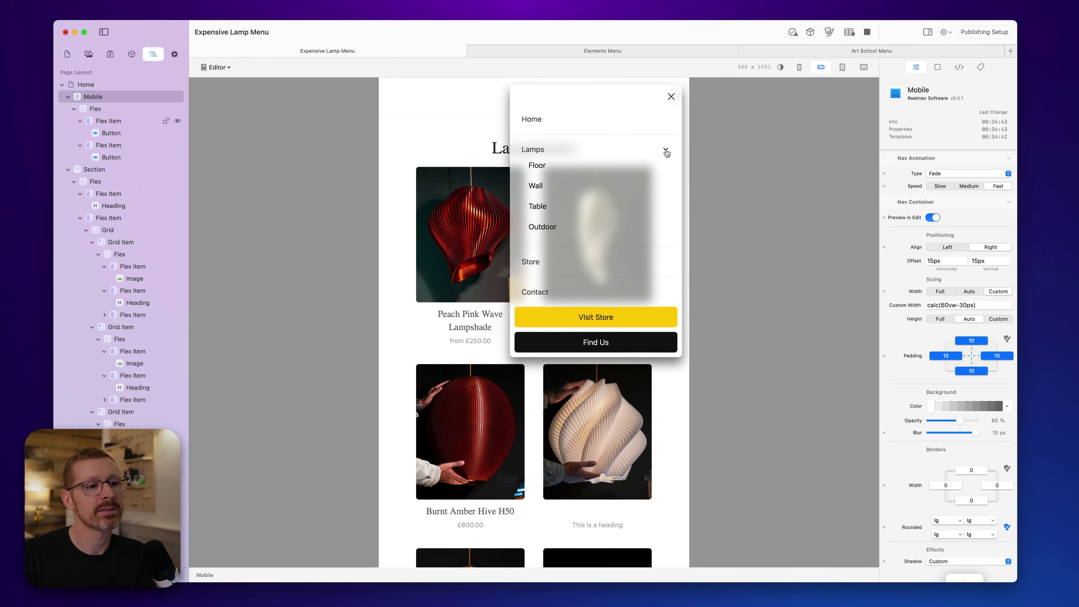
left_click(666, 151)
left_click(666, 151)
left_click(666, 151)
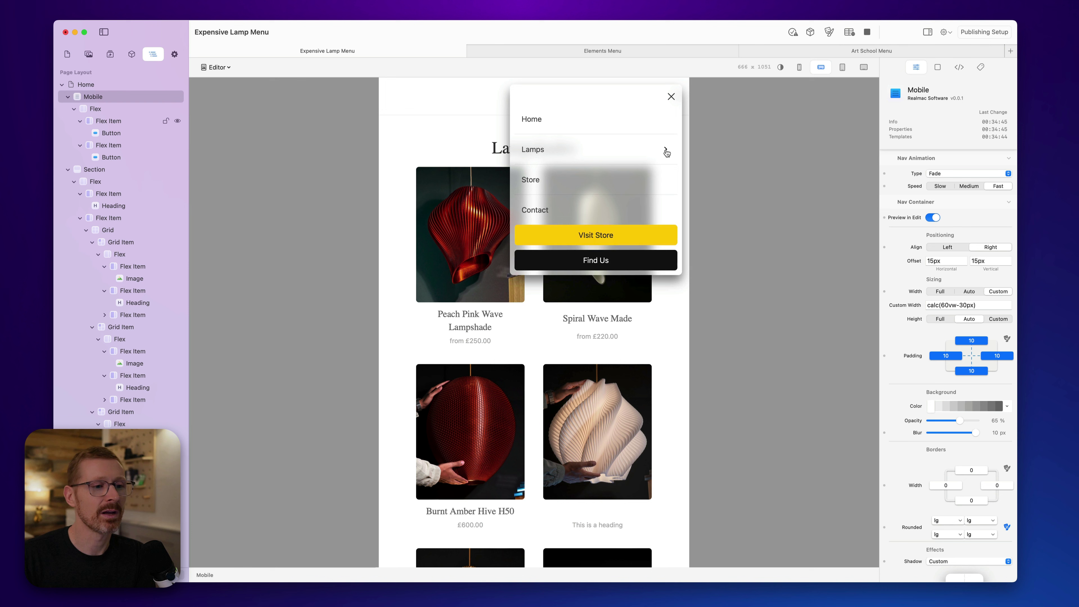
left_click(665, 151)
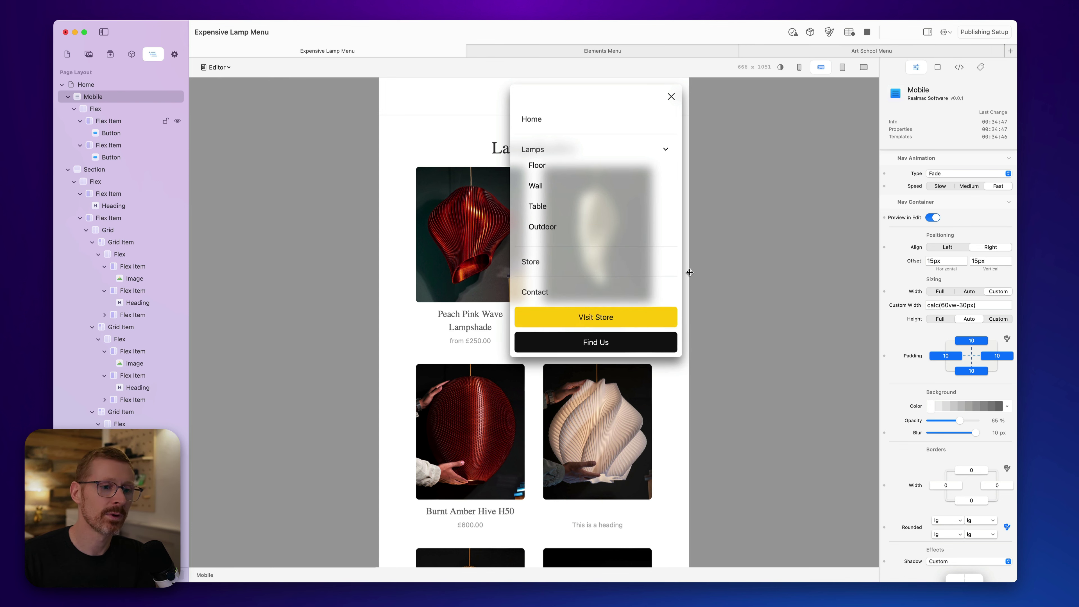
- Test the mobile menu and its Lamps submenu at preview widths of about 1080 px and 966 px
left_click_drag(689, 273, 786, 268)
left_click(762, 150)
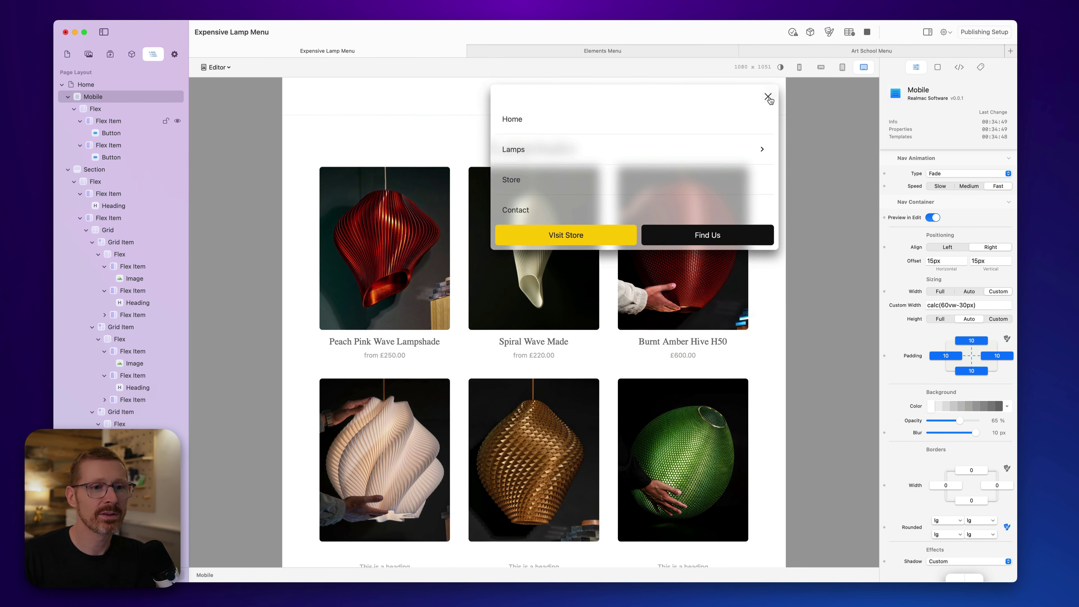
left_click(768, 97)
left_click(768, 98)
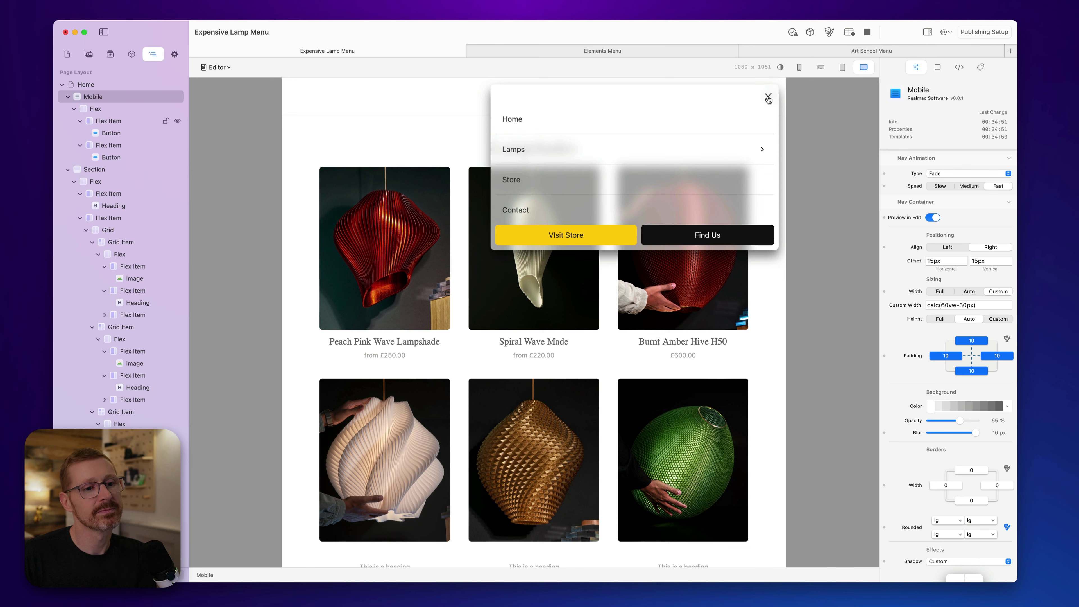
left_click(764, 147)
left_click_drag(786, 155, 792, 186)
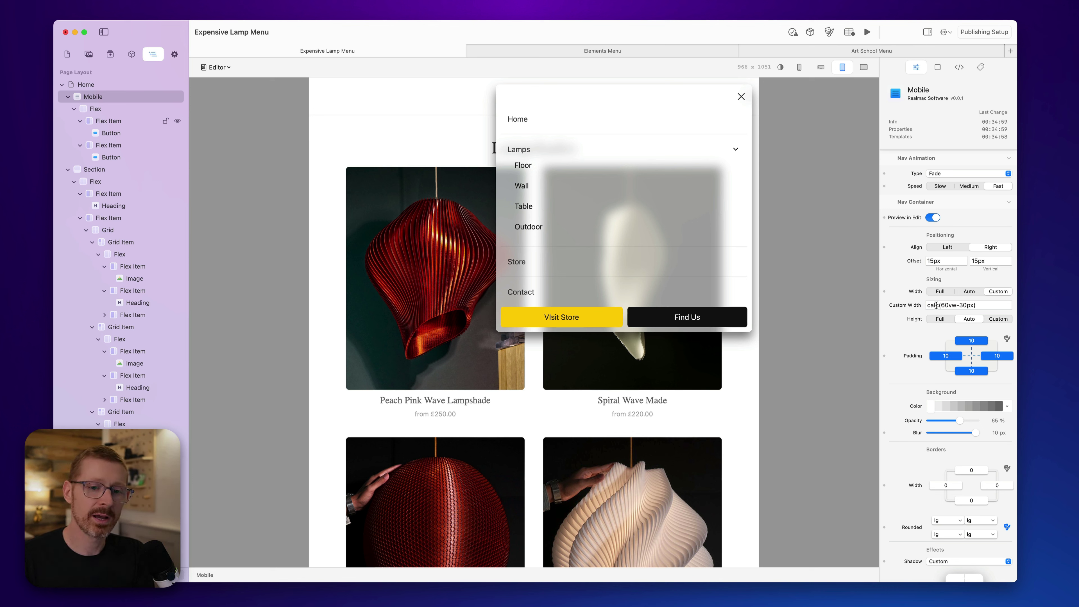
- Fine-tune the Nav Container's custom shadow and offset it to about -1.3 and 14.3
scroll(977, 276, "up", 10)
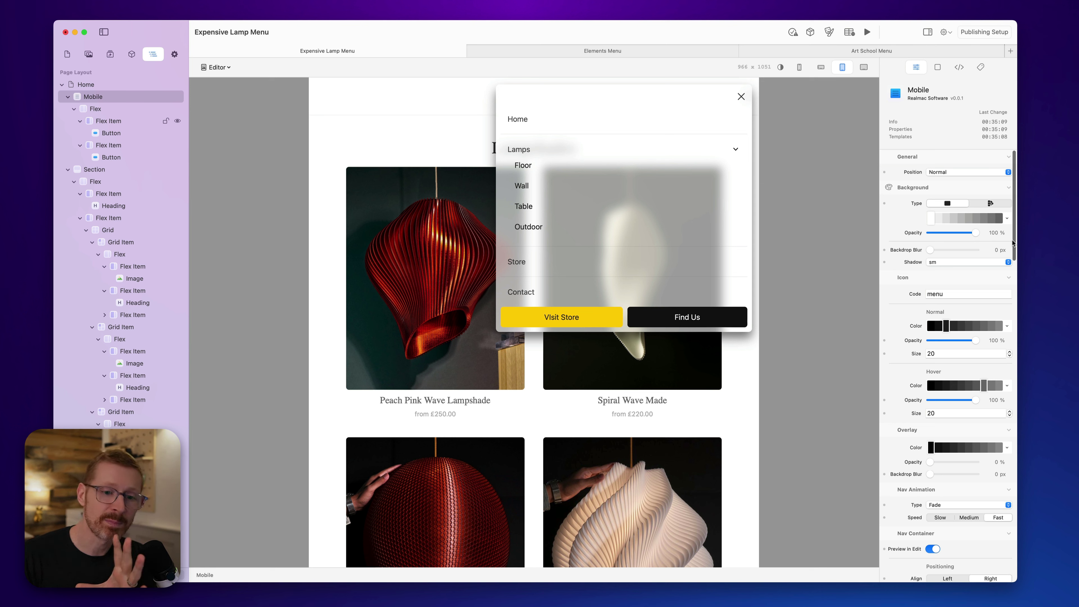
scroll(1013, 242, "down", 2)
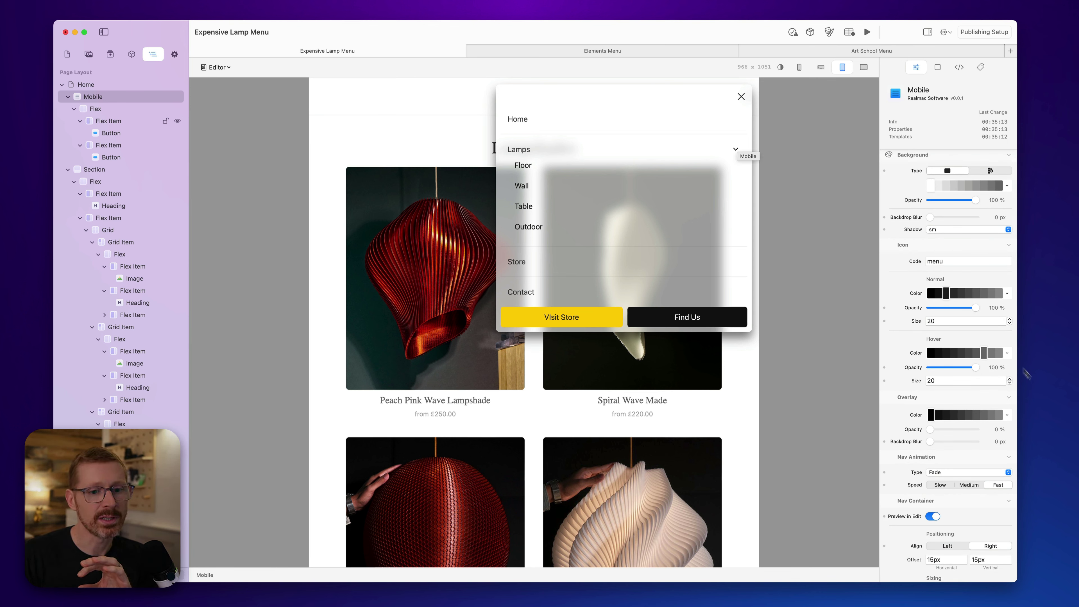
scroll(1008, 329, "down", 6)
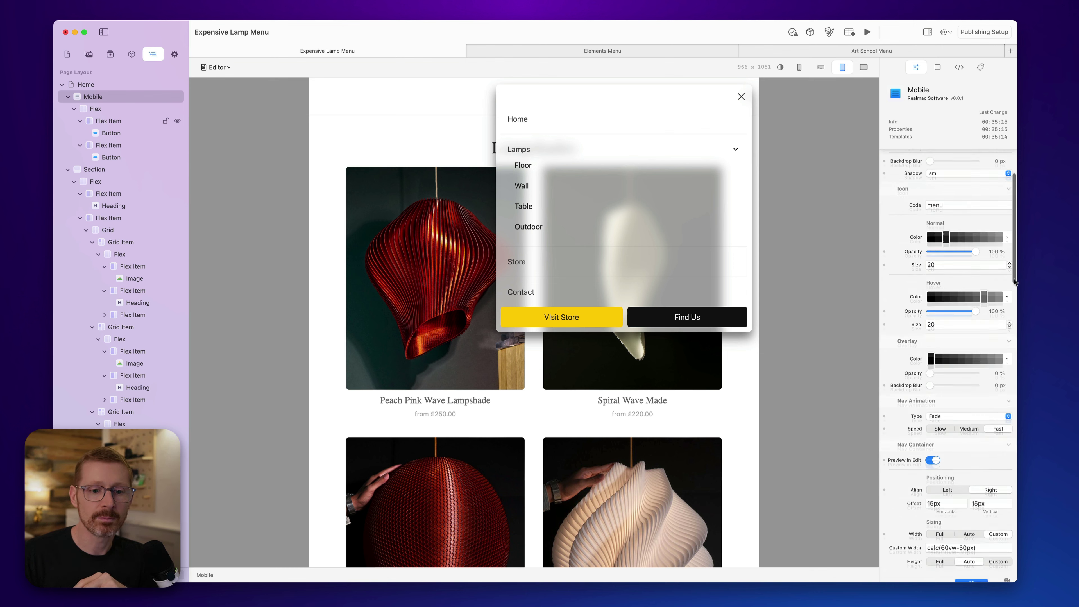
left_click_drag(1013, 298, 1007, 385)
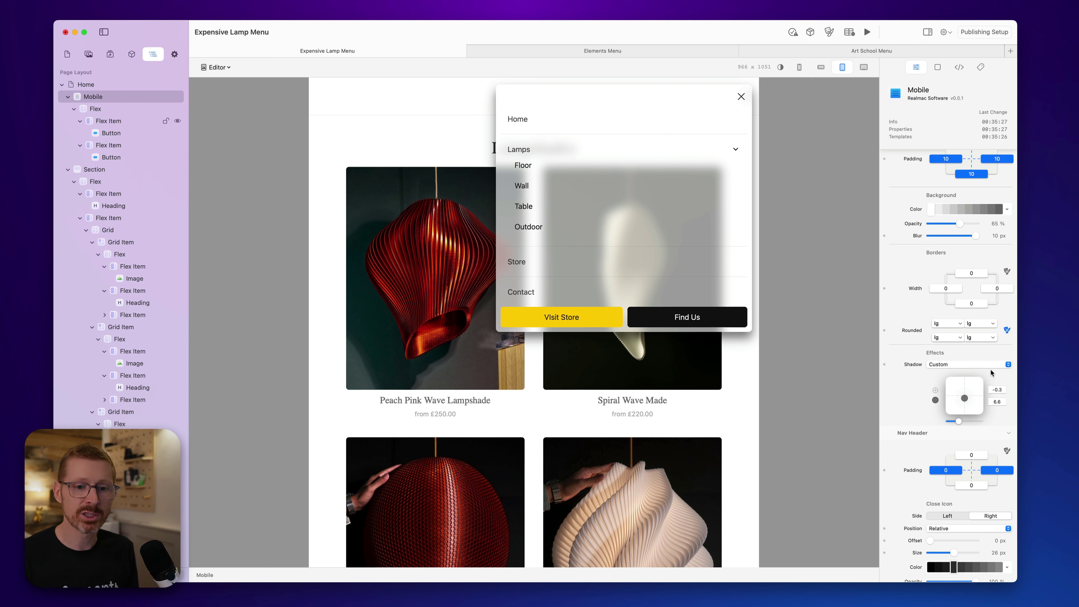
scroll(991, 372, "down", 1)
left_click_drag(956, 411, 959, 411)
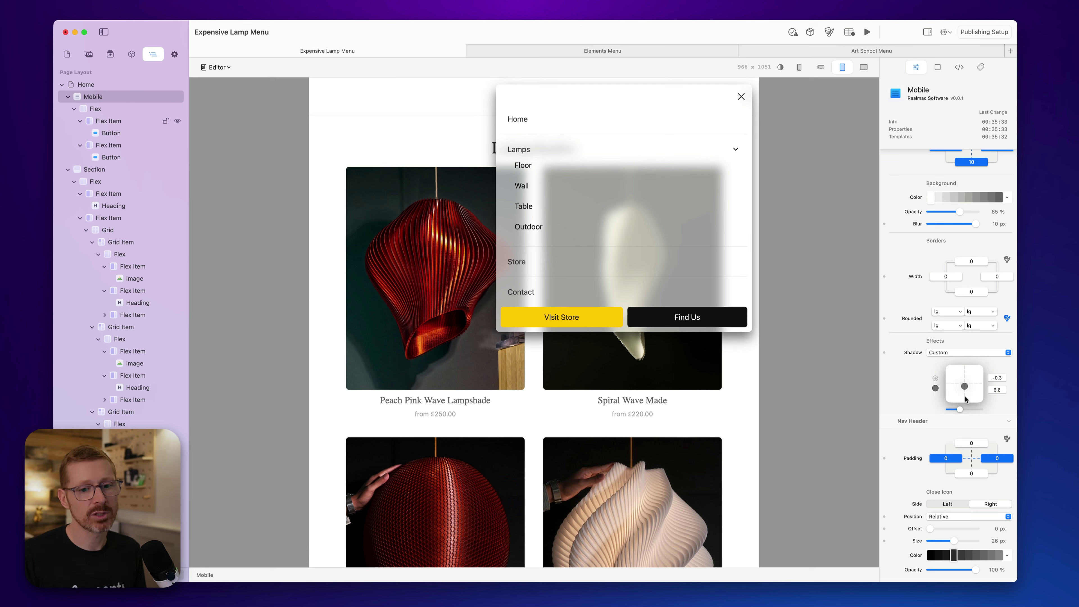
mouse_move(966, 388)
left_mouse_down()
mouse_move(960, 378)
mouse_move(966, 392)
left_mouse_up()
- Try a second, red shadow offset by -5.8 and 9.0 on the Nav Container, remove it, and look through the shadow presets
left_click(935, 378)
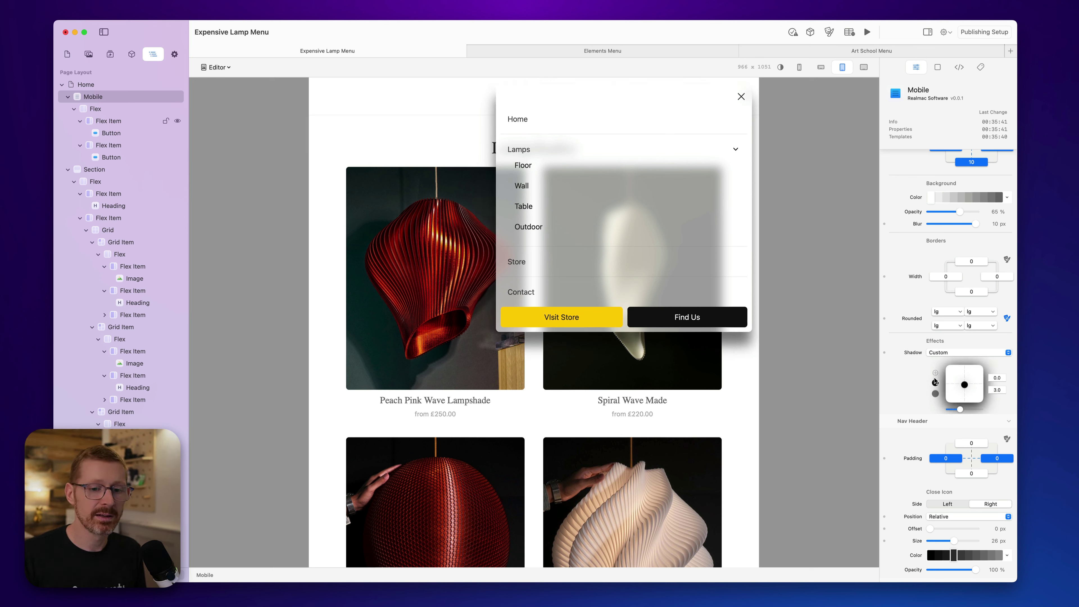
left_click(936, 382)
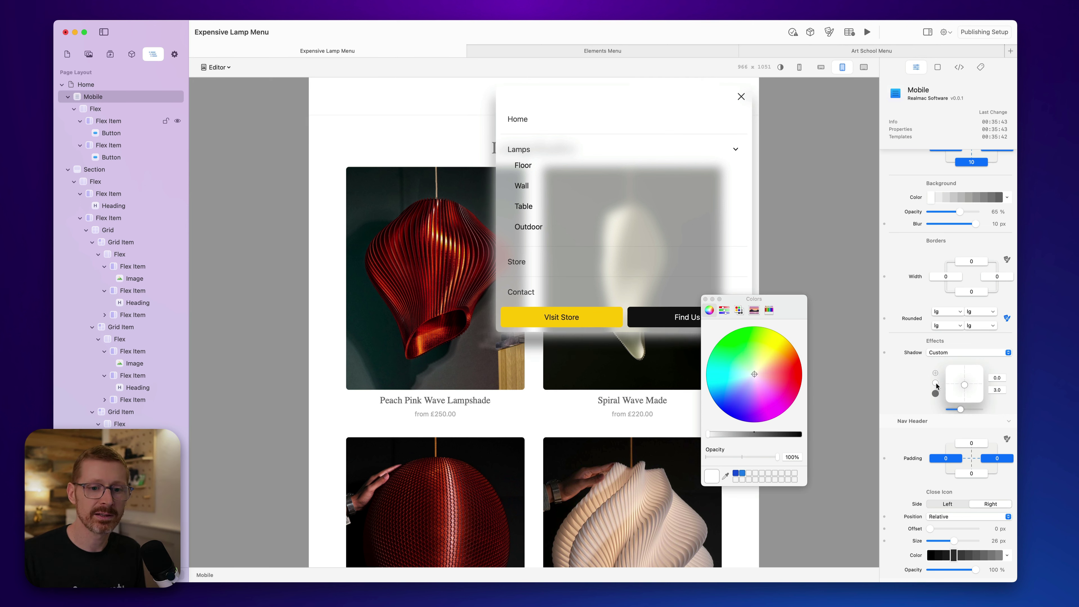
left_click_drag(750, 398, 808, 369)
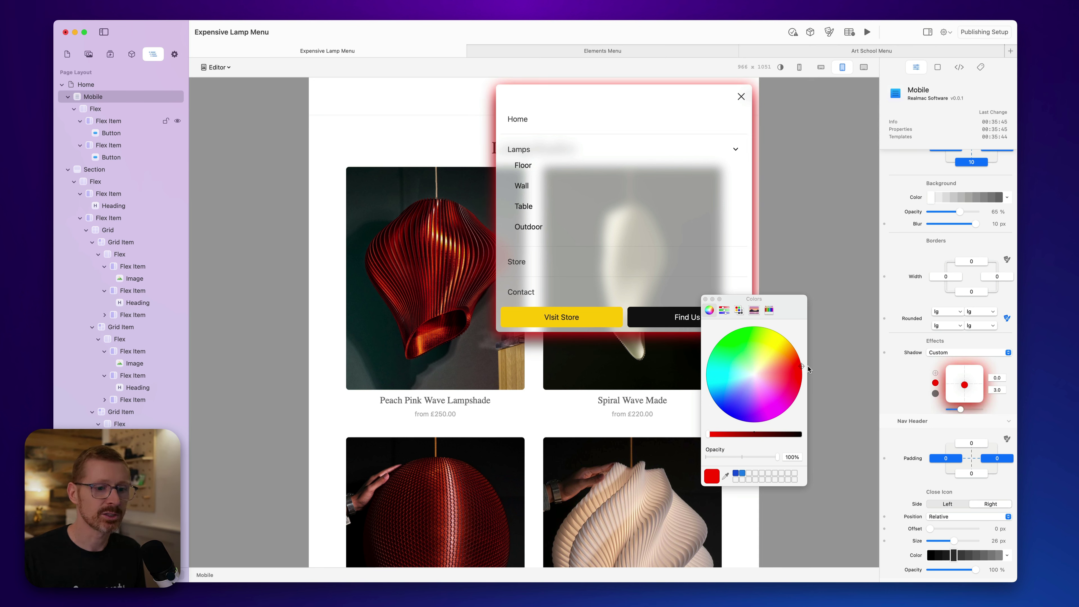
left_click(705, 299)
left_click_drag(964, 386, 961, 390)
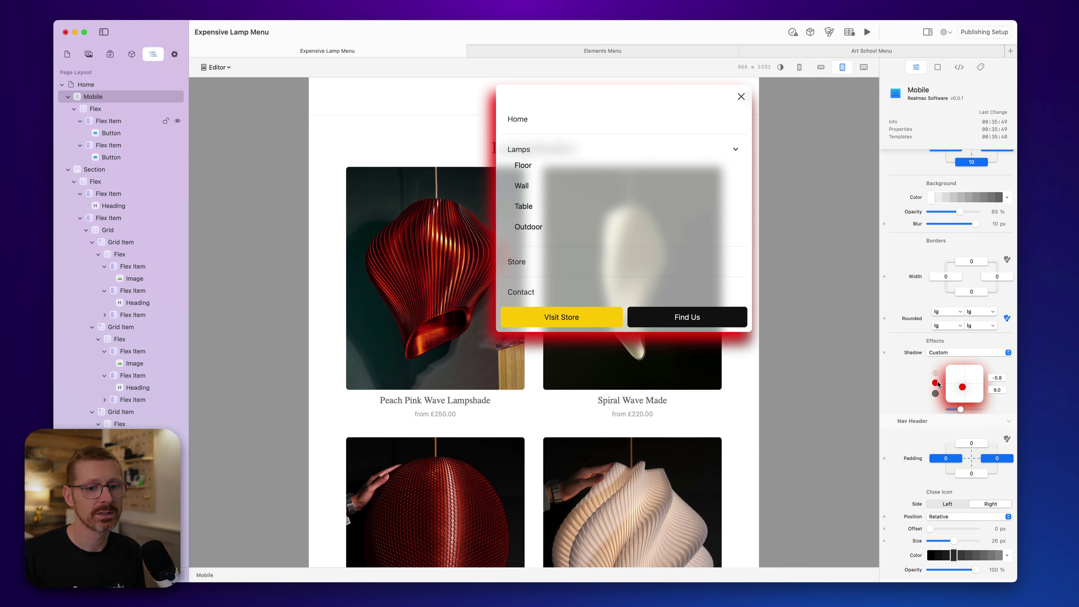
right_click(935, 383)
left_click(954, 405)
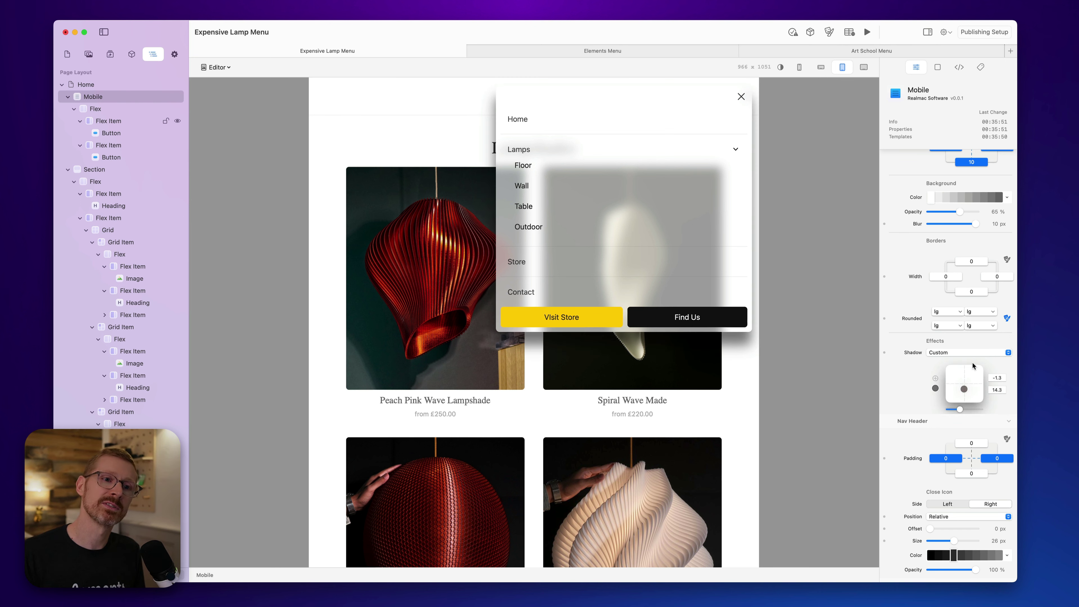
left_click(963, 350)
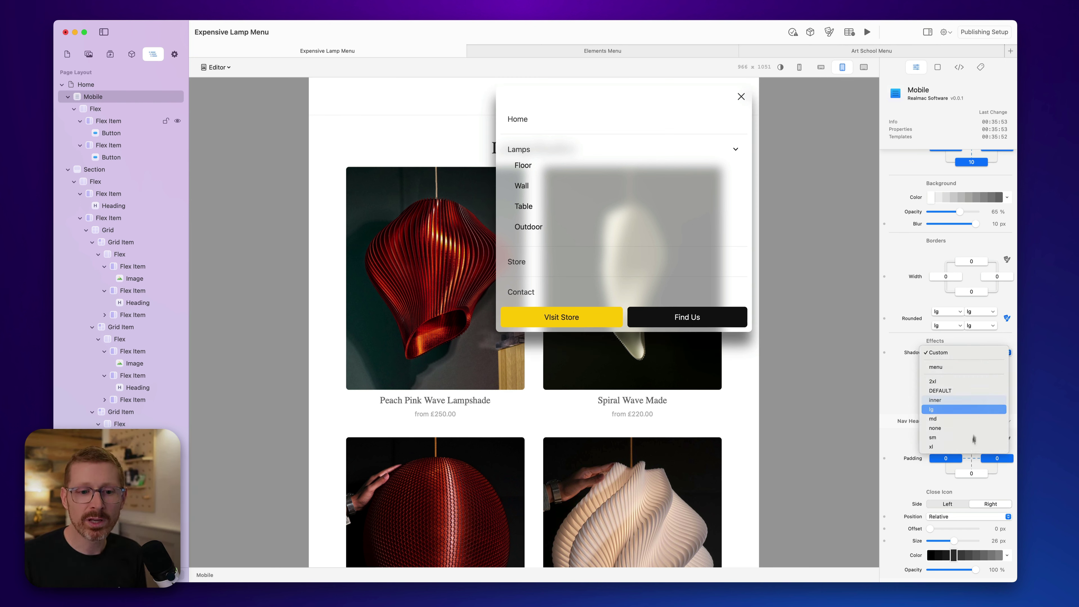
left_click(895, 392)
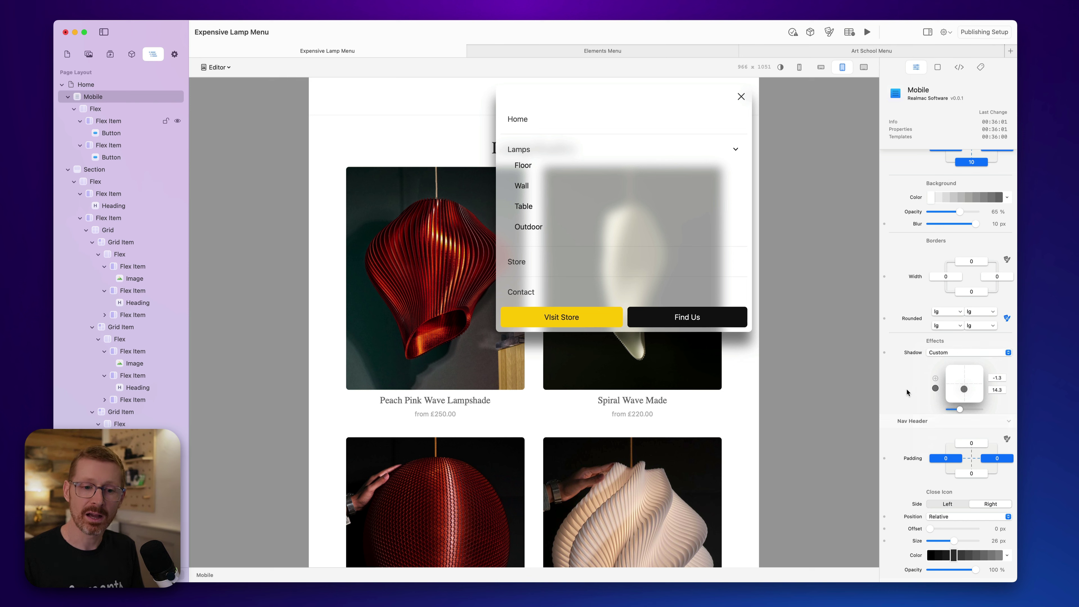
- Set the Nav Header's close icon to Absolute position on the right side, with a 14 px offset and 29 px size
scroll(912, 386, "down", 3)
scroll(912, 387, "down", 5)
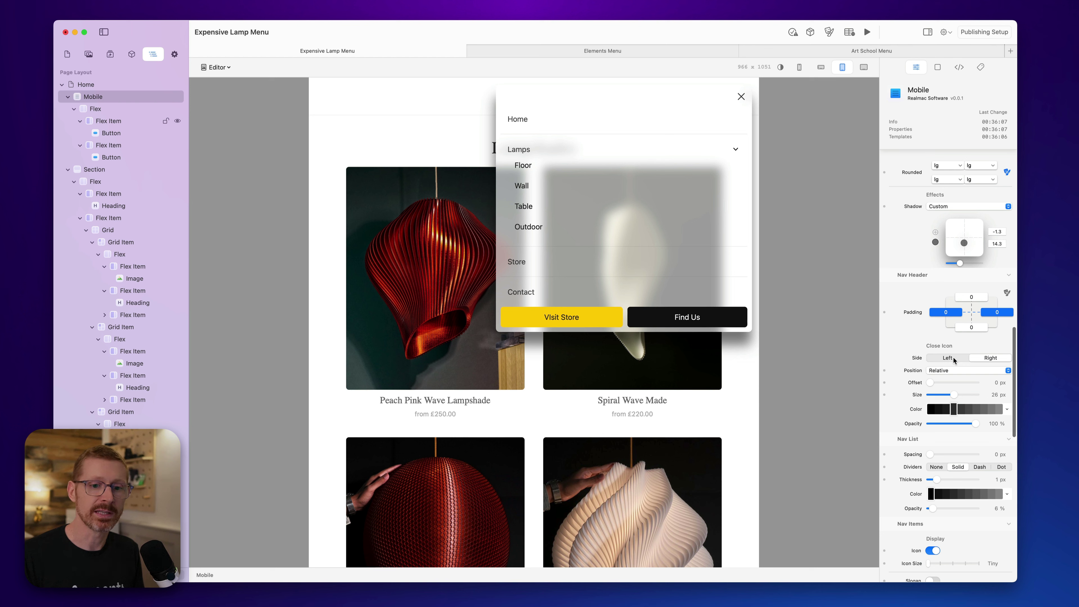
left_click(953, 358)
left_click(984, 358)
mouse_move(930, 382)
left_mouse_down()
mouse_move(951, 382)
mouse_move(930, 382)
mouse_move(957, 395)
mouse_move(944, 383)
mouse_move(956, 381)
mouse_move(945, 382)
left_mouse_up()
left_click(947, 370)
left_click(937, 385)
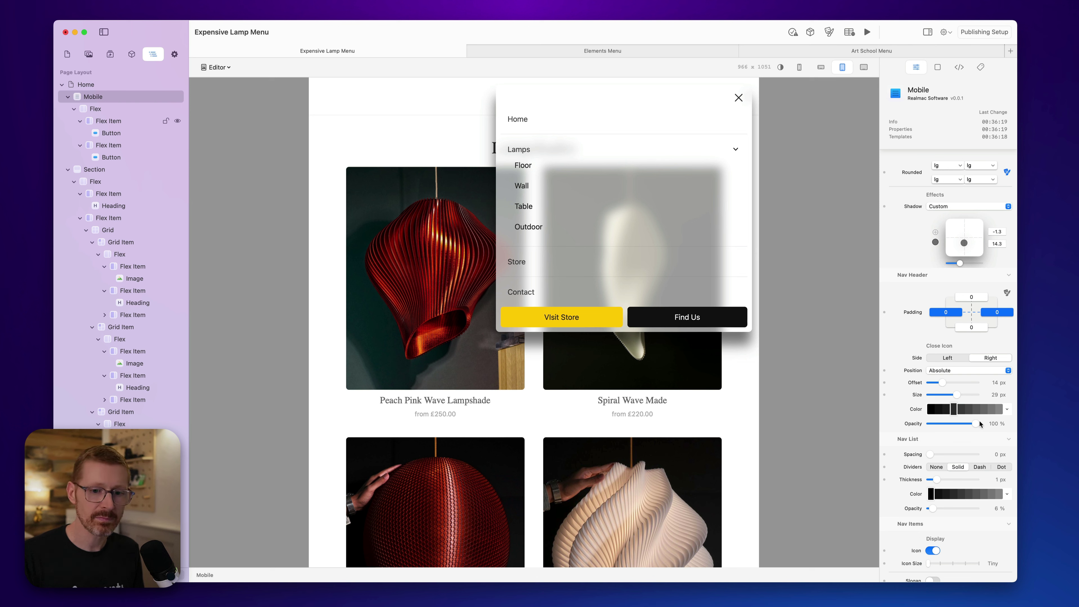
left_click(1007, 410)
left_click(1007, 407)
- Review the Mobile component's Nav List, Nav Items and Nav Sub Items styling options
scroll(1002, 408, "down", 5)
scroll(951, 364, "down", 3)
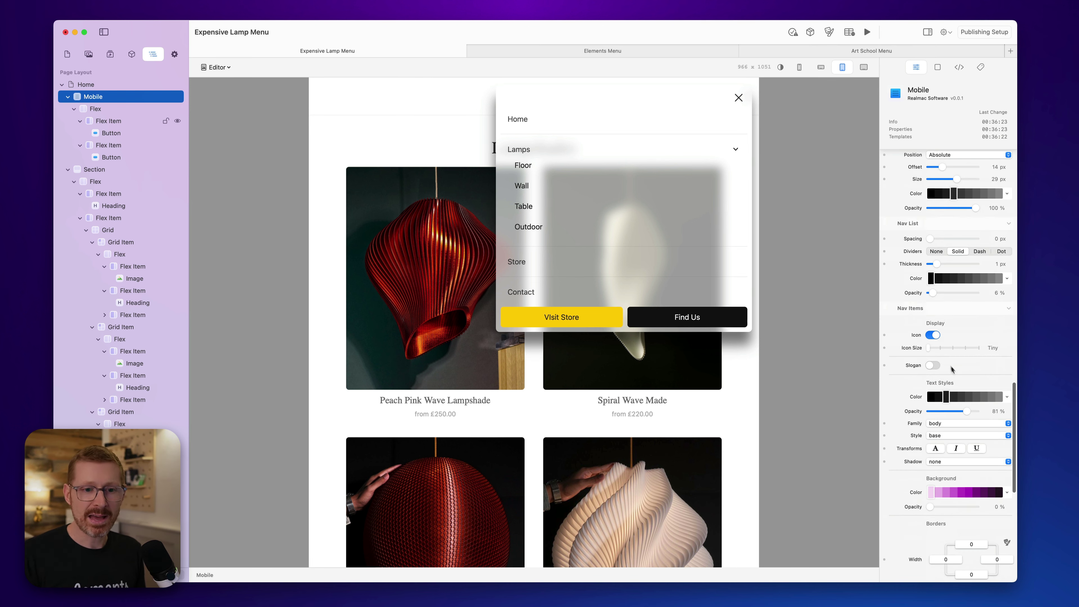
scroll(911, 294, "down", 1)
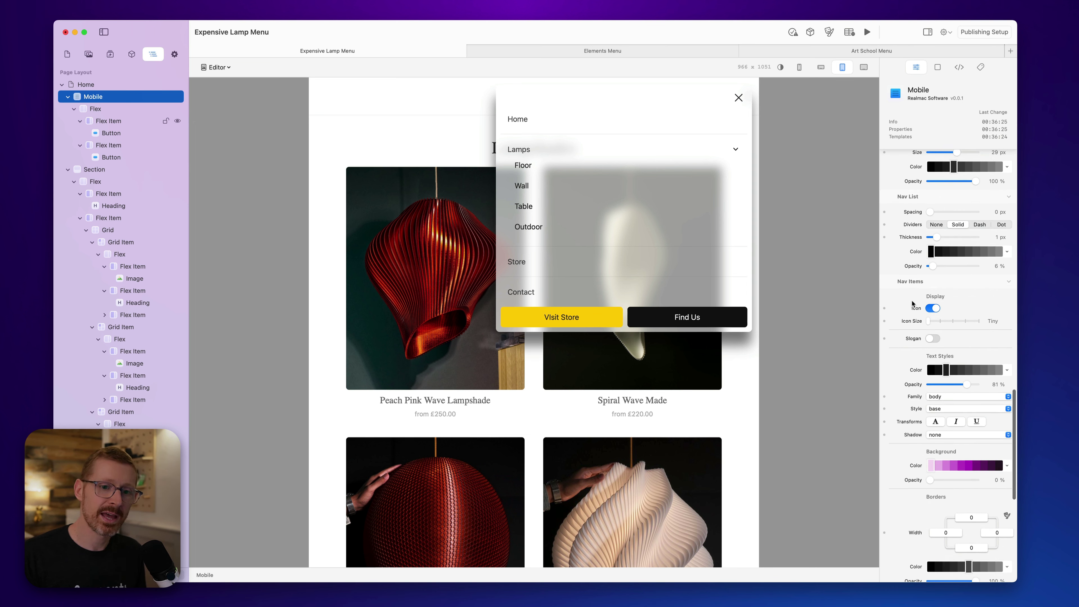
scroll(912, 303, "down", 5)
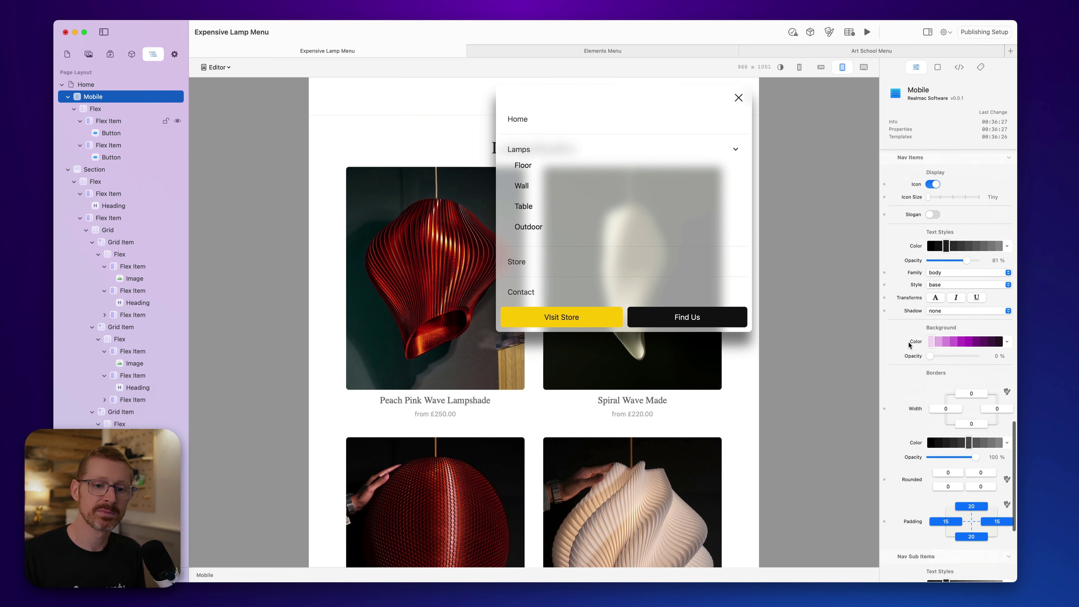
scroll(913, 374, "down", 8)
scroll(914, 380, "up", 1)
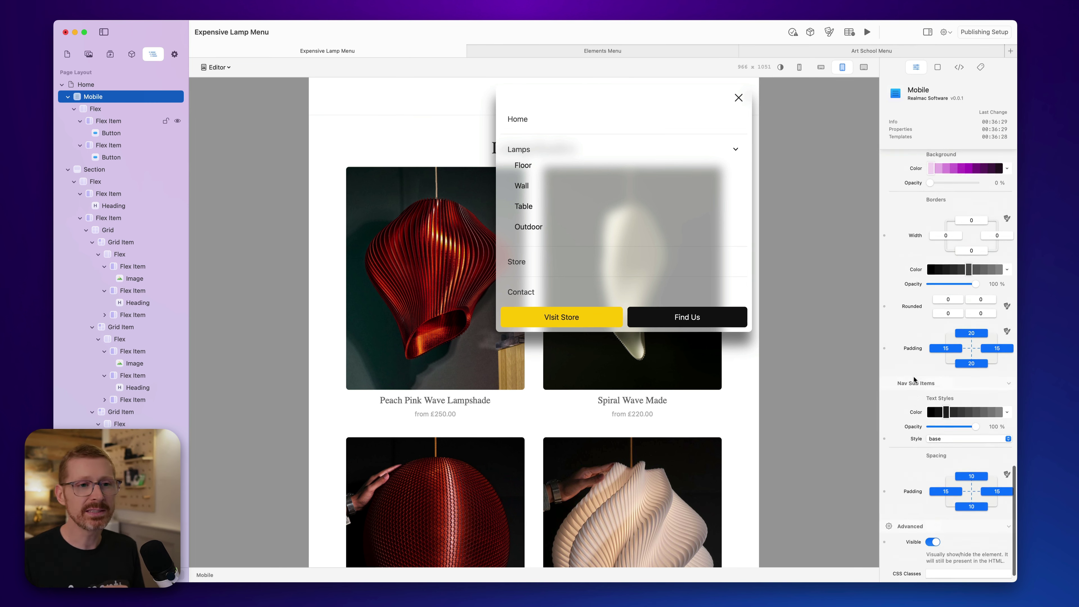
scroll(914, 380, "up", 12)
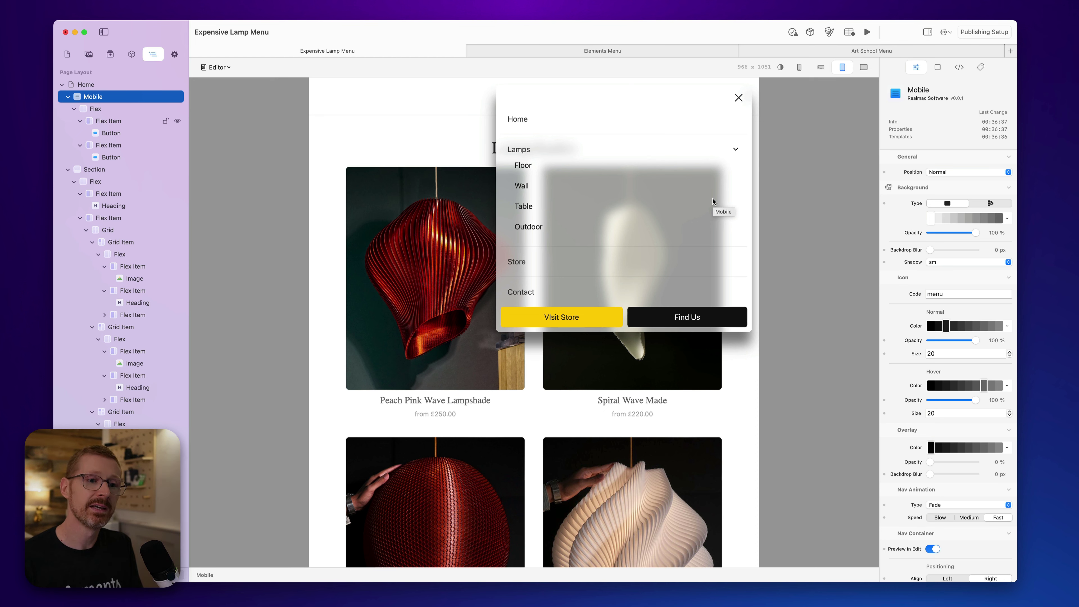
- Open the Elements Menu project at a preview width of 1024 px and show the Elements page's general settings
left_click(556, 50)
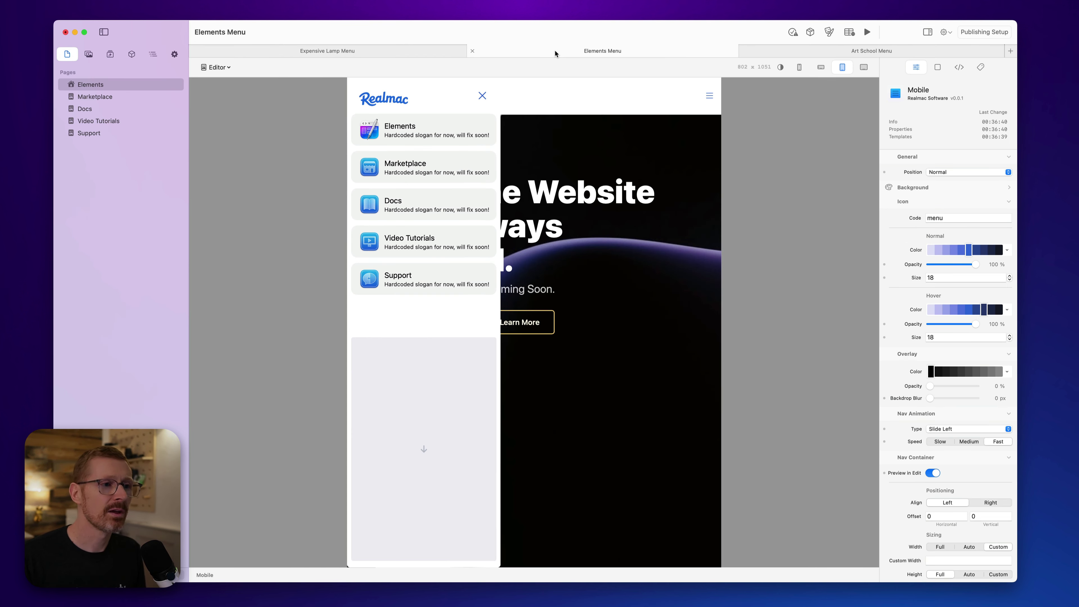
left_click_drag(723, 177, 780, 177)
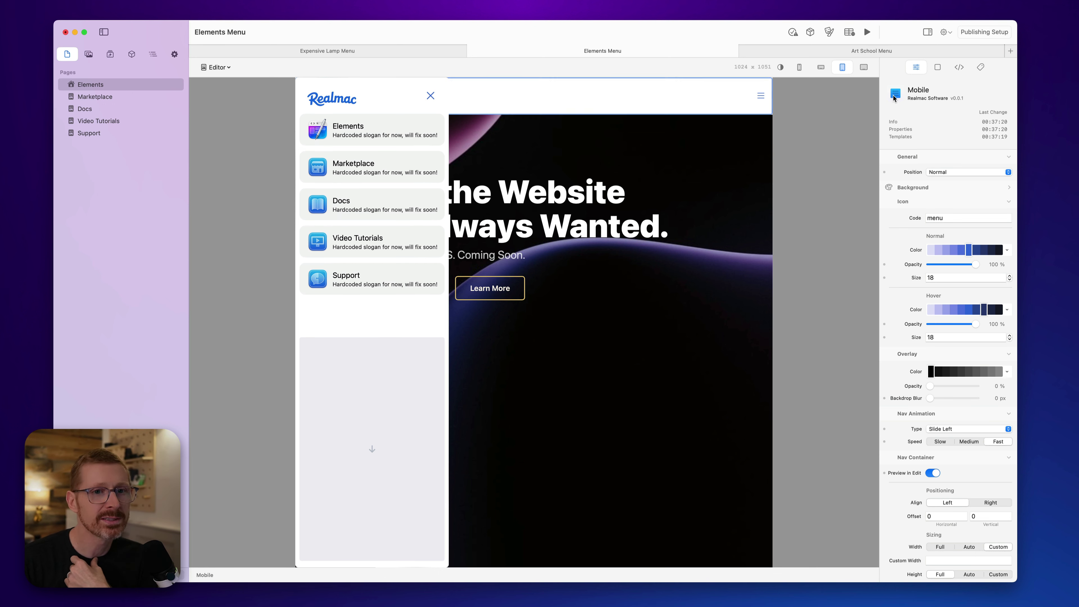
left_click(940, 68)
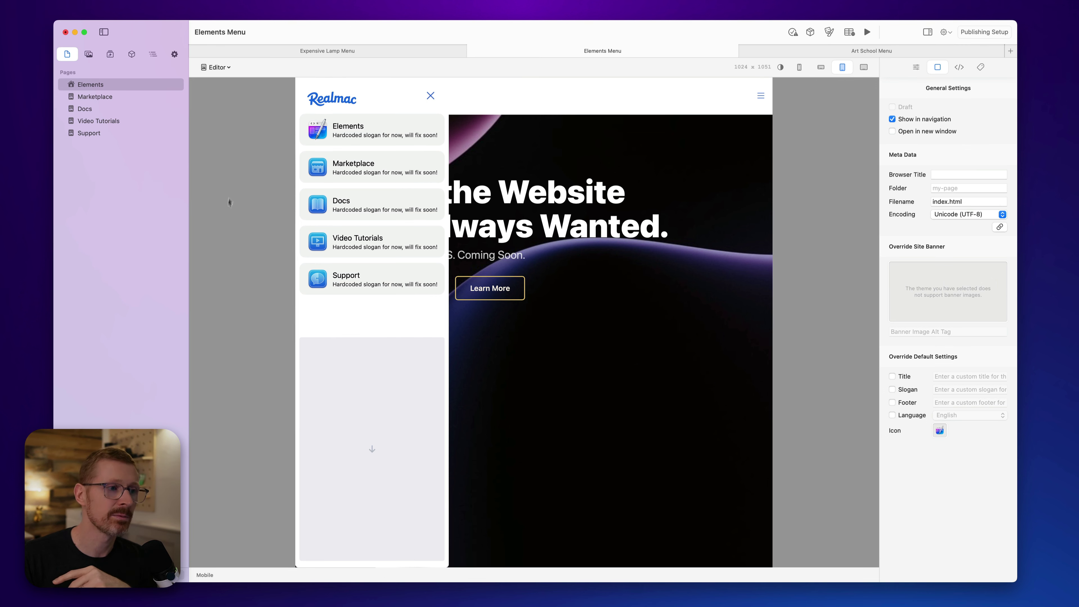
- Return to the Expensive Lamp Menu project and open the Lamps page's general settings
left_click(344, 51)
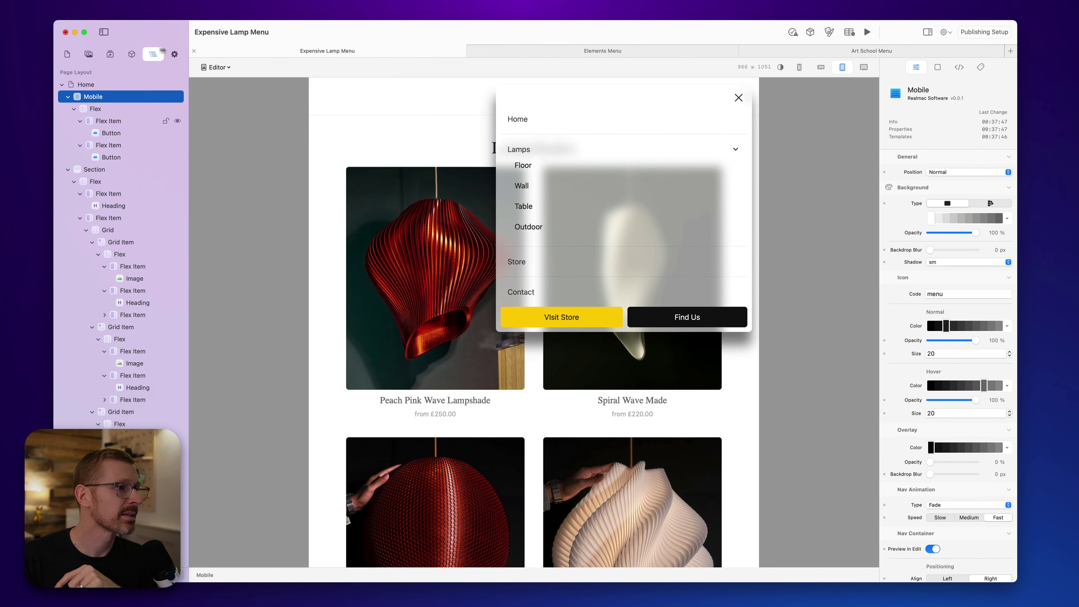
left_click(68, 54)
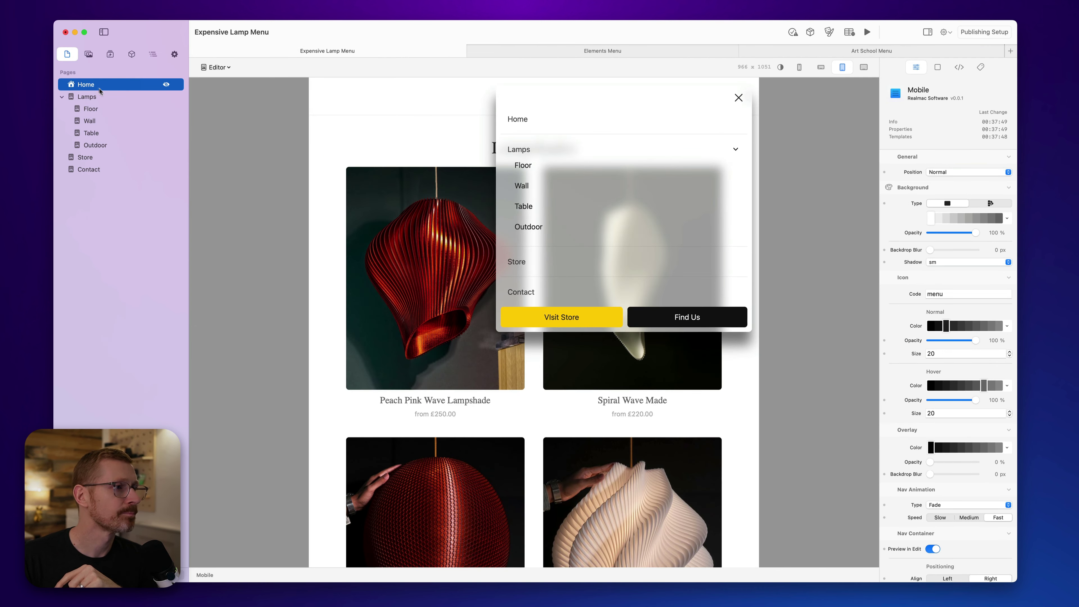
left_click(101, 96)
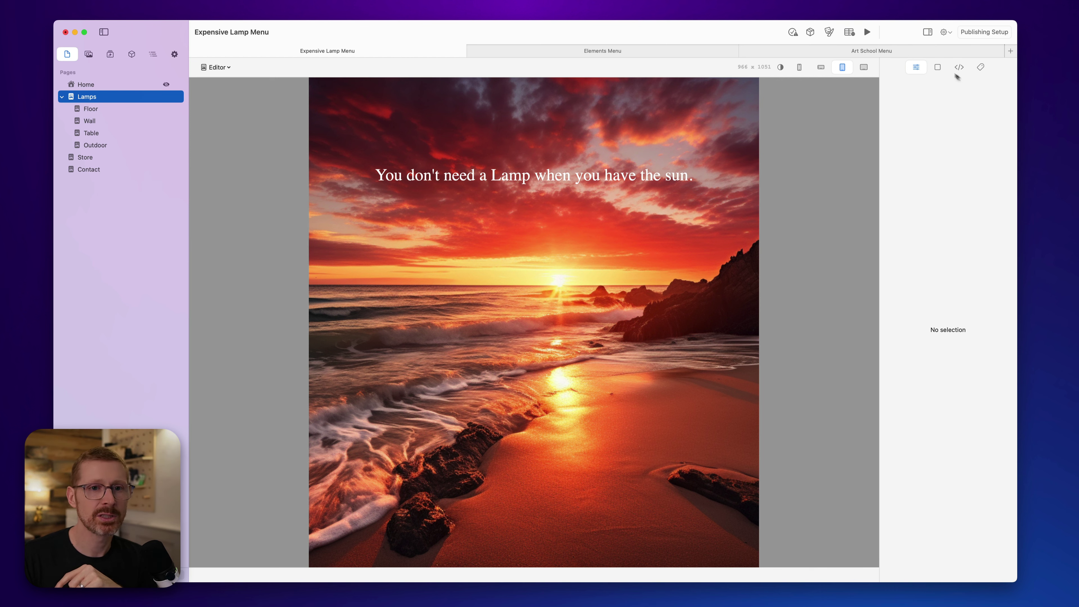
left_click(937, 67)
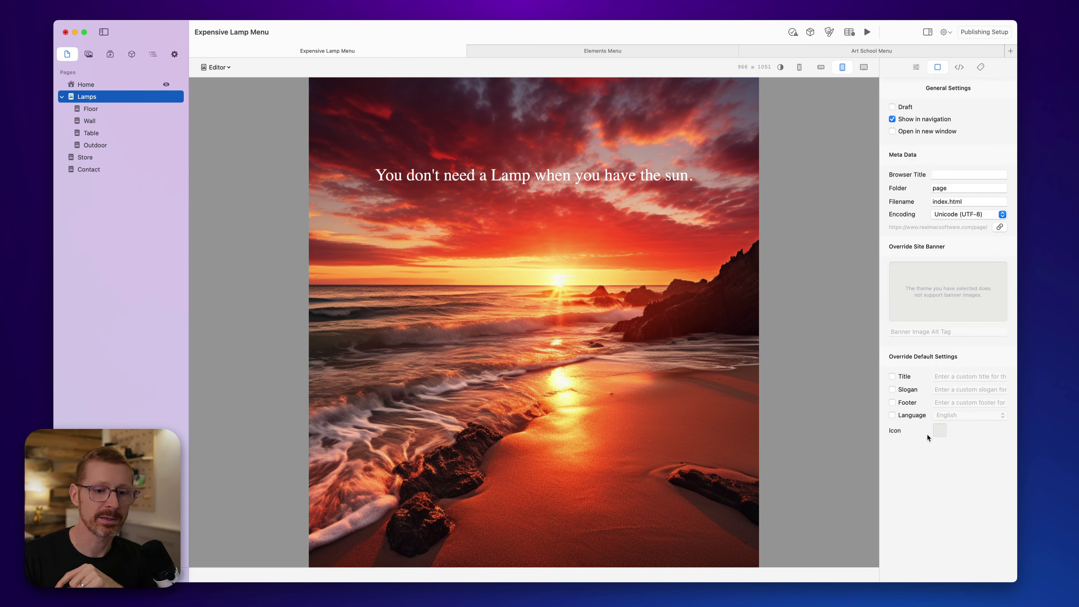
left_click(96, 58)
left_click_drag(121, 190, 940, 443)
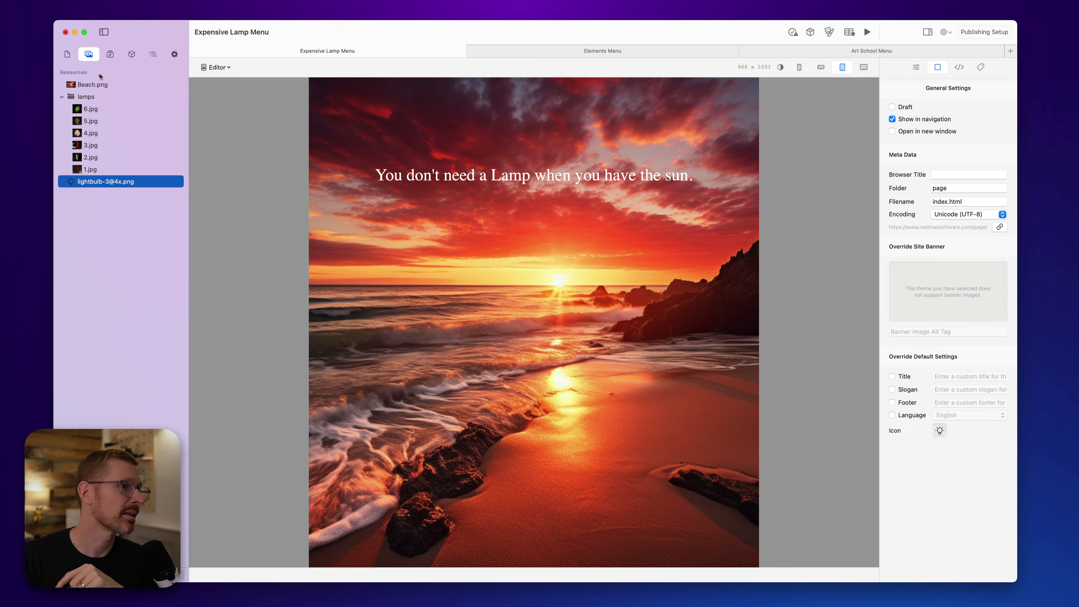
left_click(66, 53)
left_click(87, 86)
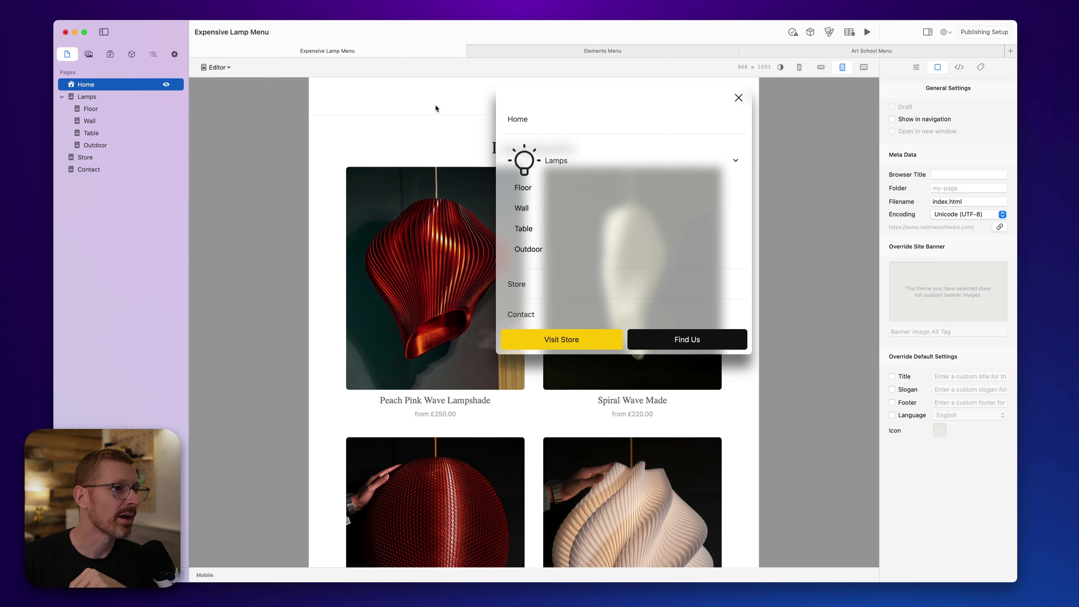
- Open the Home page's Mobile component settings and set the Nav Items icon size to Small
left_click(154, 55)
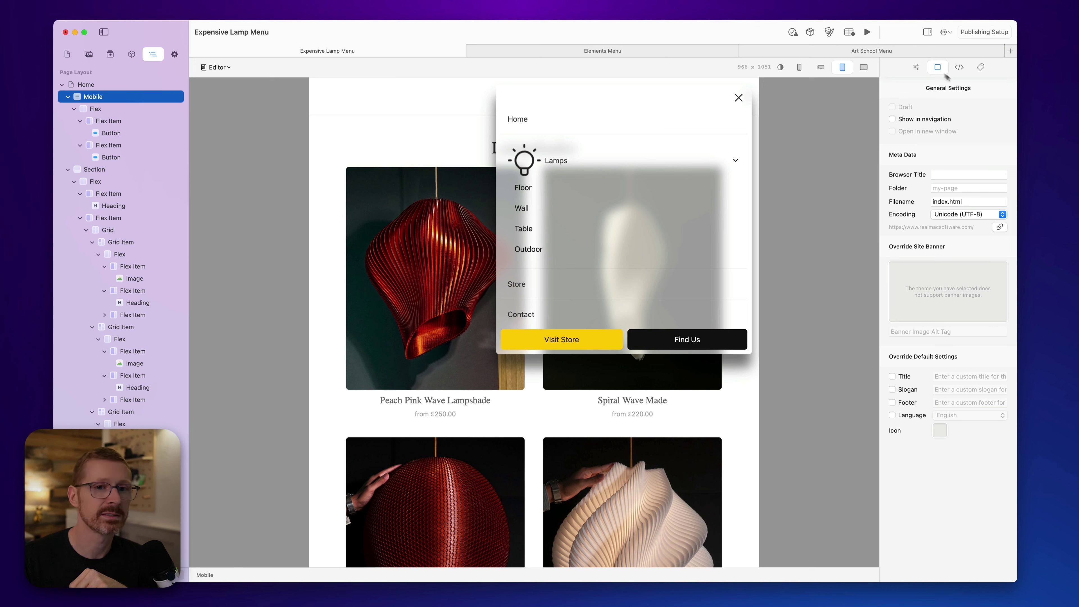
left_click(916, 69)
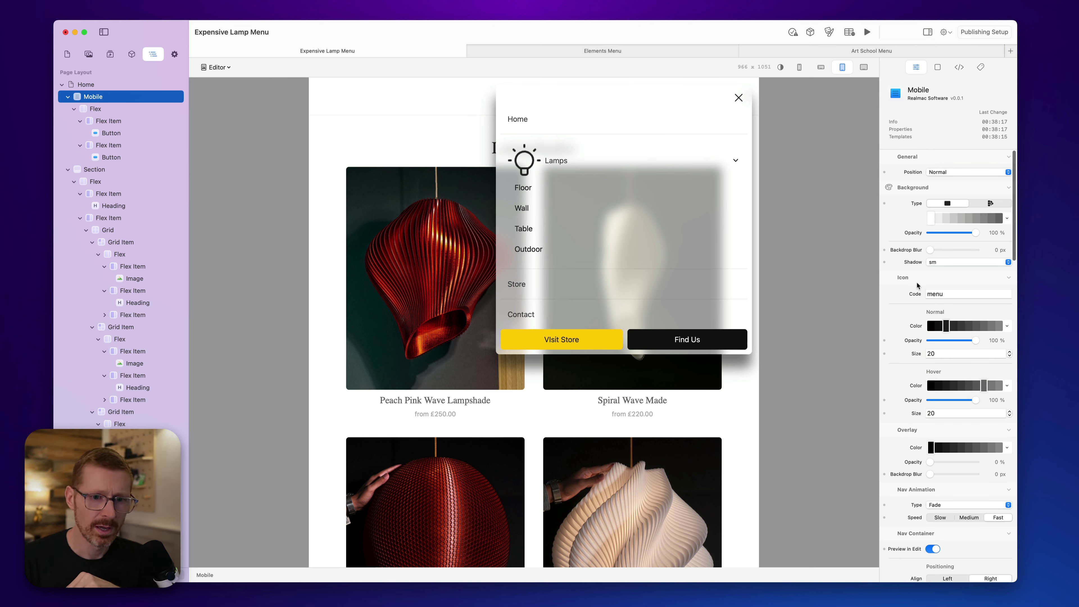
scroll(923, 341, "down", 5)
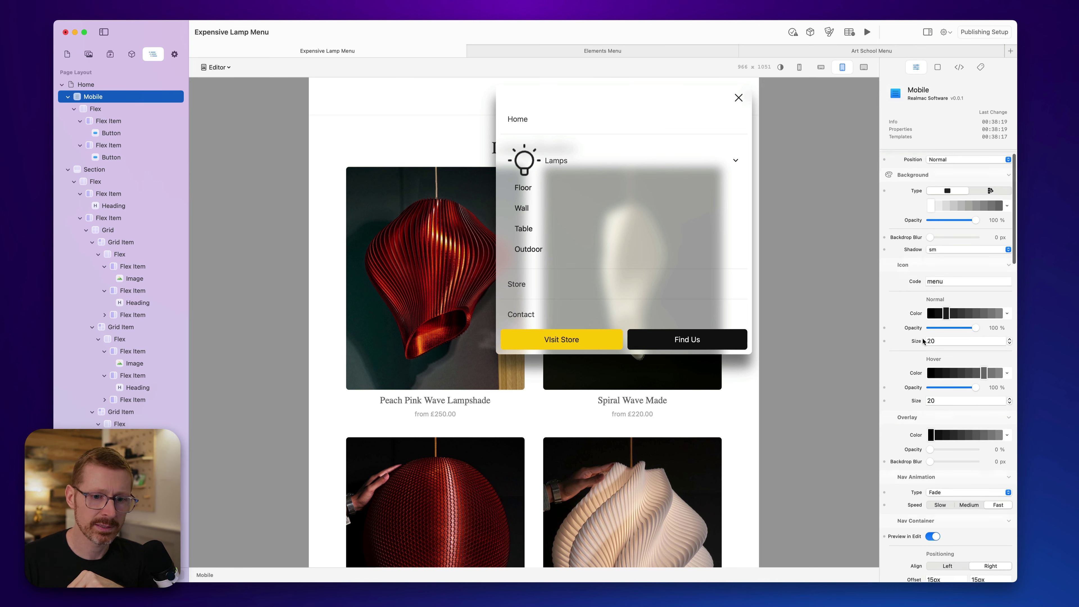
scroll(918, 346, "down", 8)
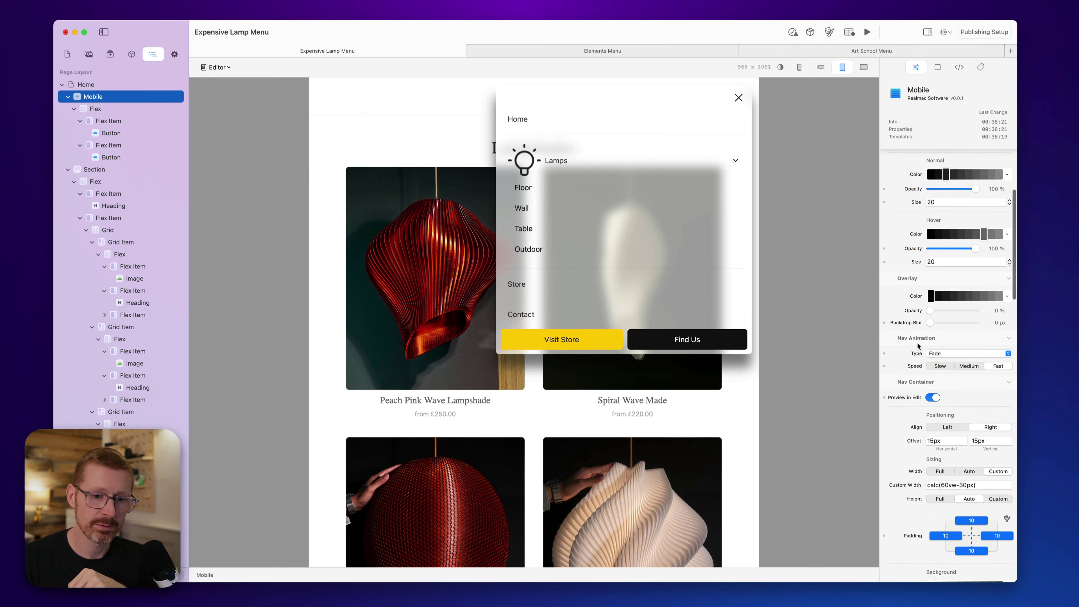
scroll(917, 345, "down", 7)
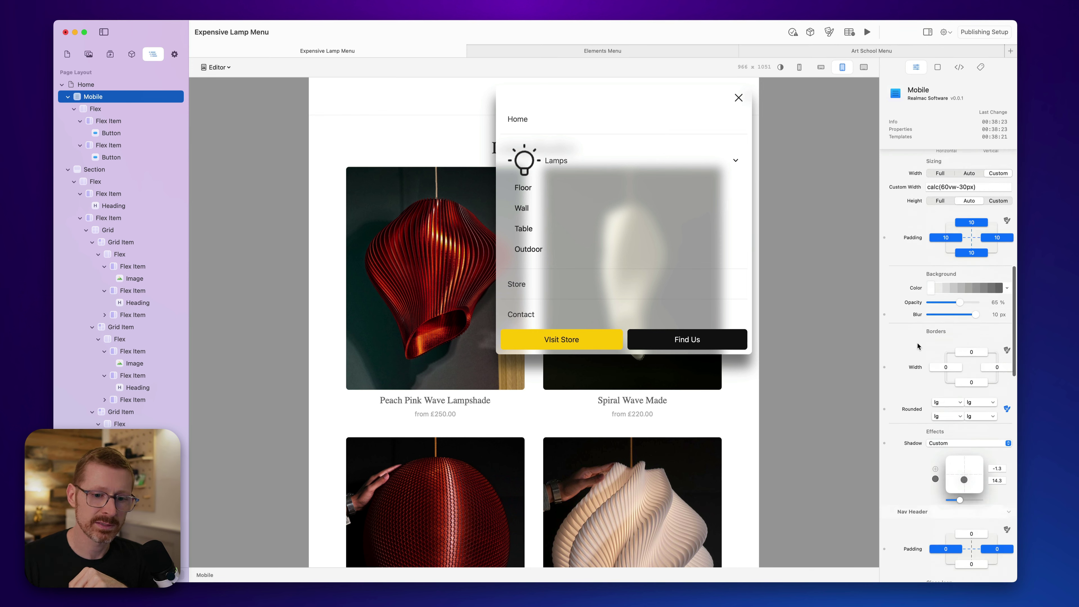
scroll(917, 346, "down", 4)
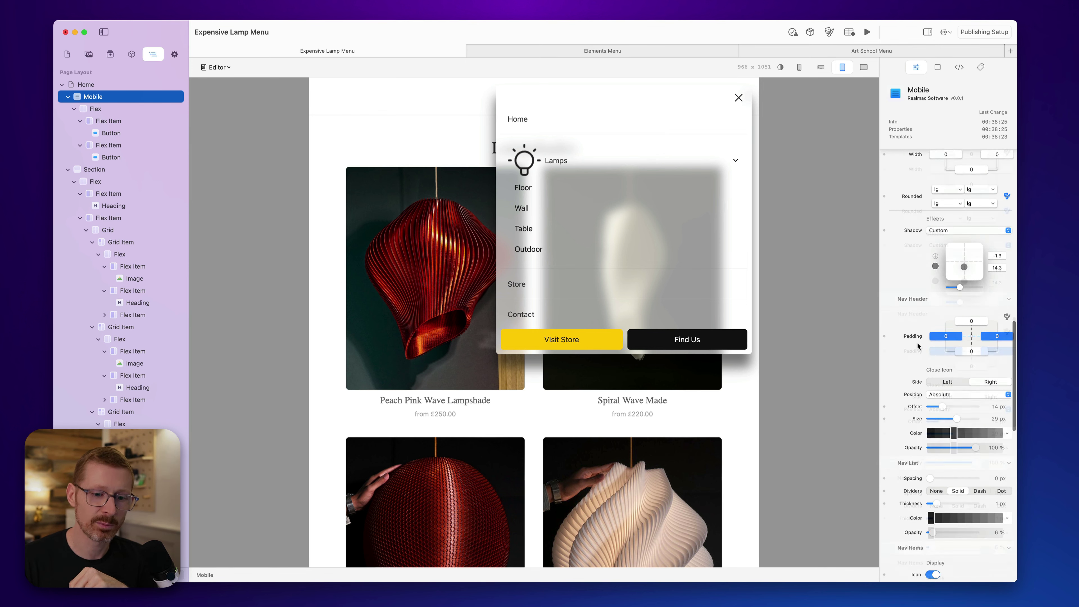
scroll(918, 345, "down", 6)
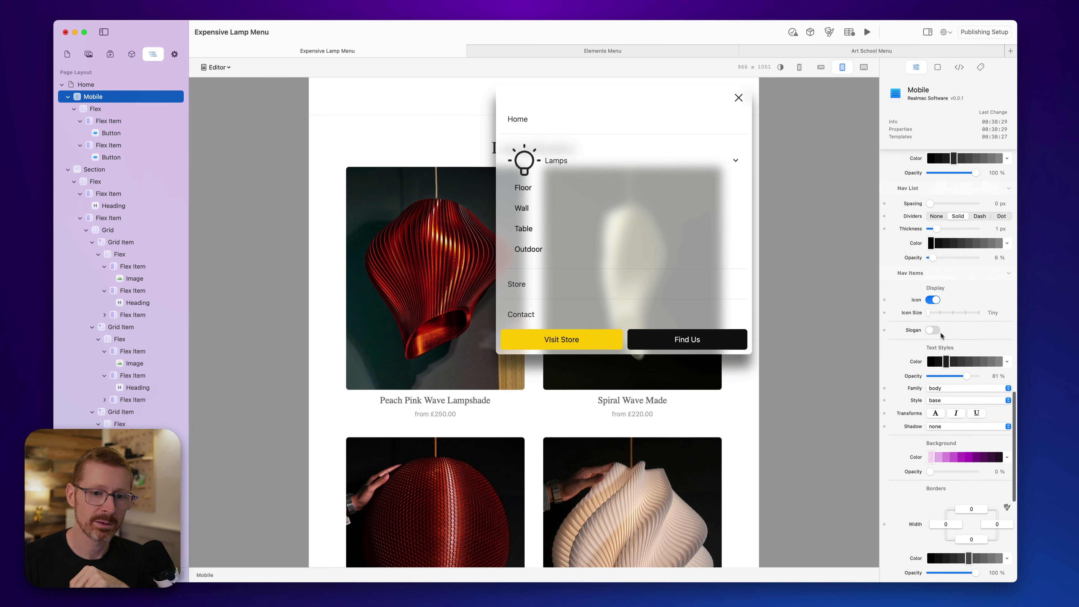
left_click(939, 316)
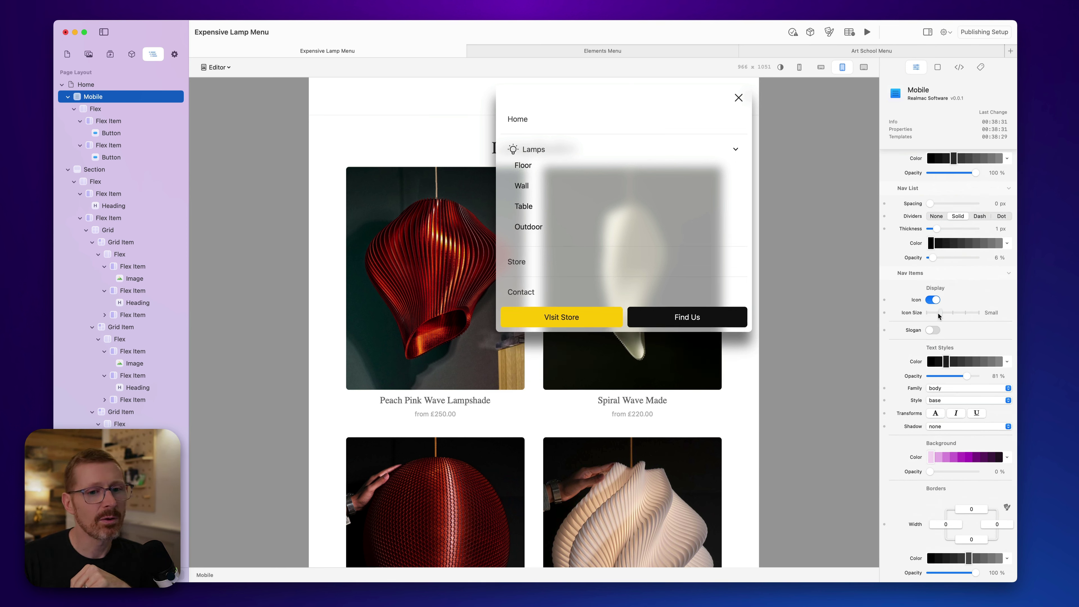
left_click_drag(927, 312, 941, 313)
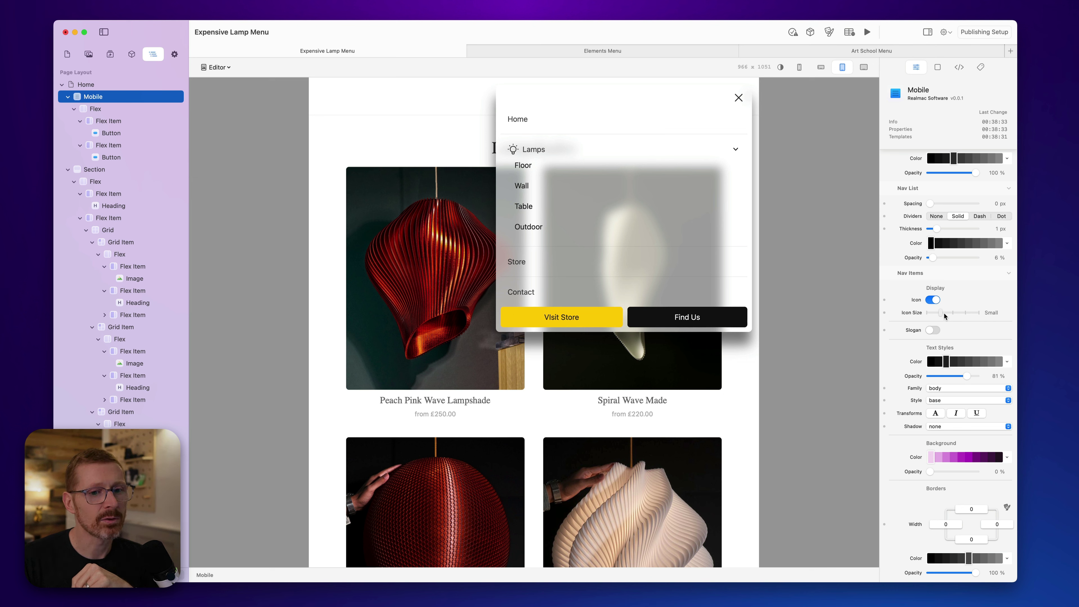
- Try the Nav Items display options by switching the icon off and on and the slogan on and off
left_click(933, 301)
left_click(933, 301)
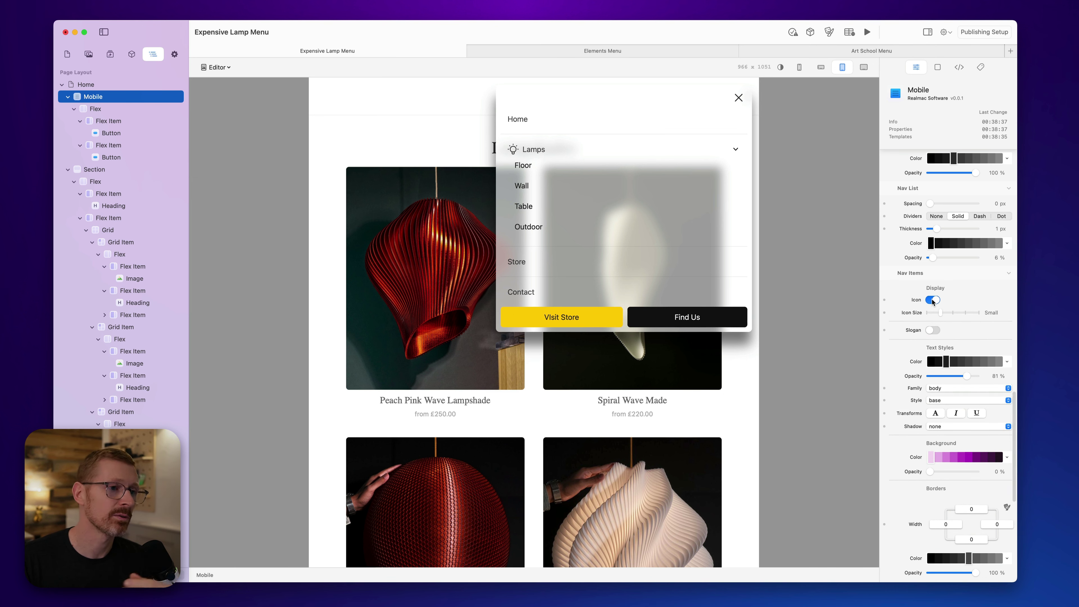
mouse_move(941, 314)
left_mouse_down()
mouse_move(978, 313)
mouse_move(941, 315)
left_mouse_up()
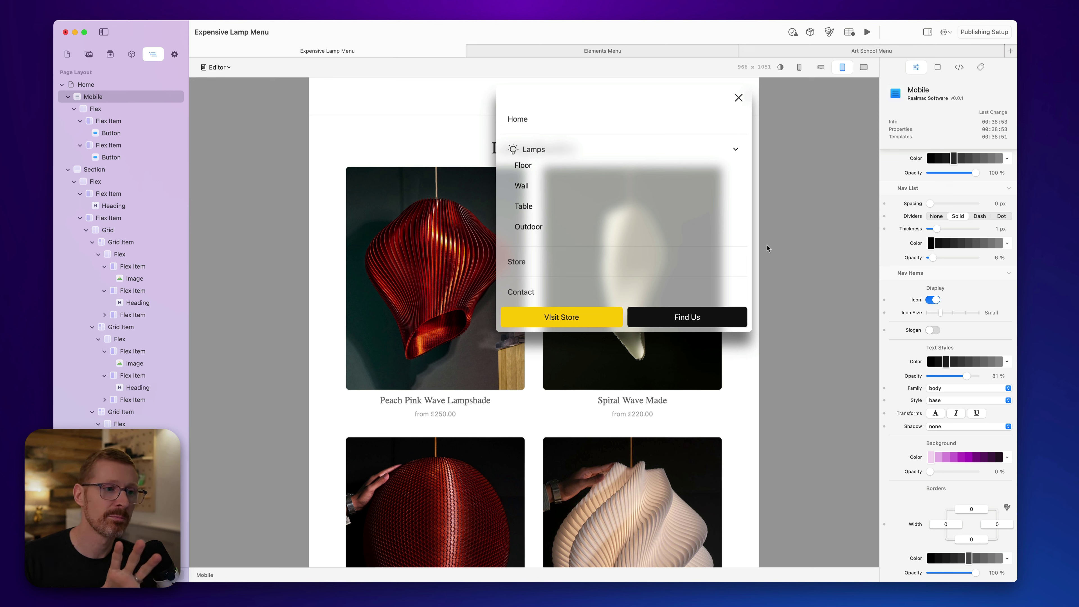
left_click(930, 330)
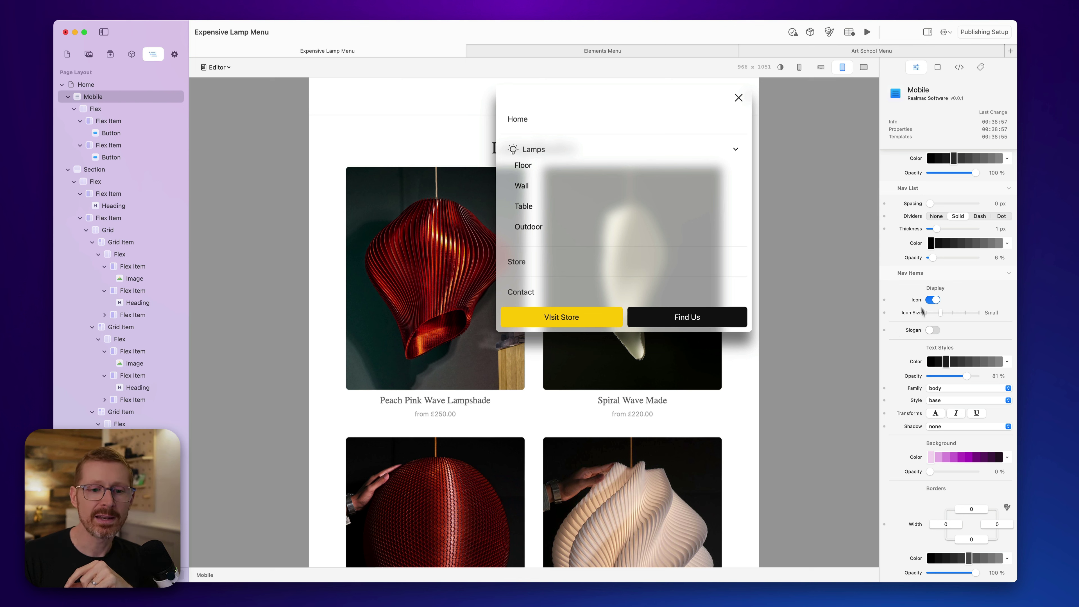
left_click(934, 331)
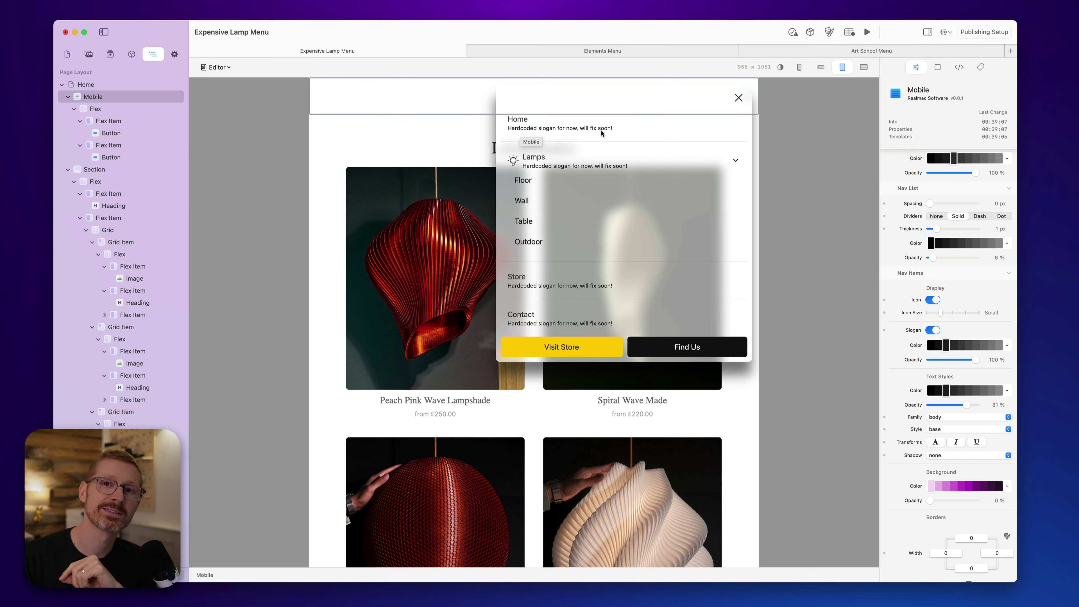
left_click(933, 330)
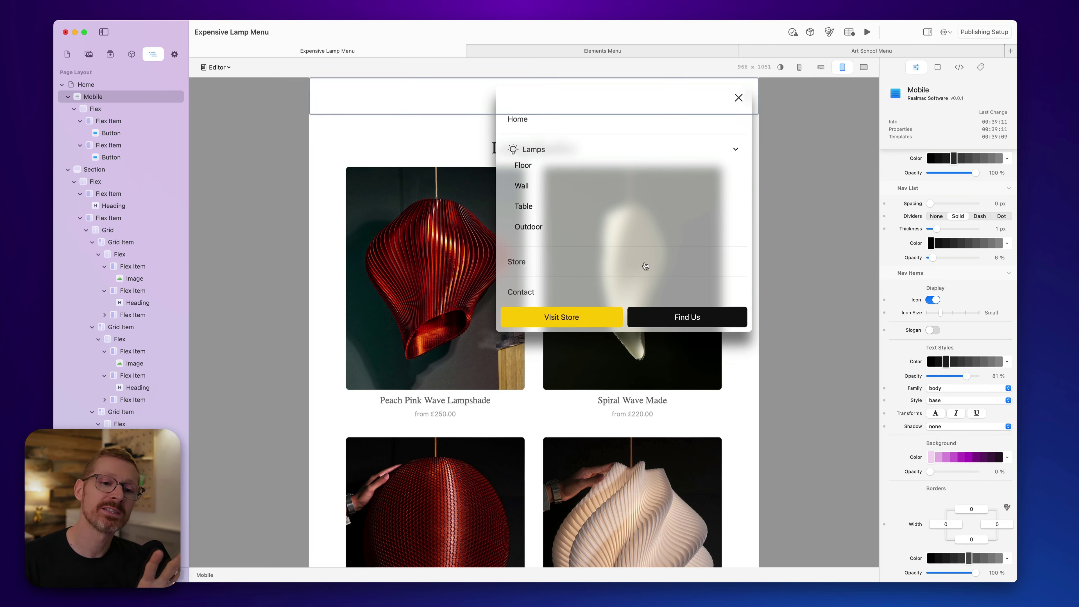
- Switch to the Elements Menu project and review its Mobile component's Nav Container, Nav Header and Nav Items settings
left_click(553, 50)
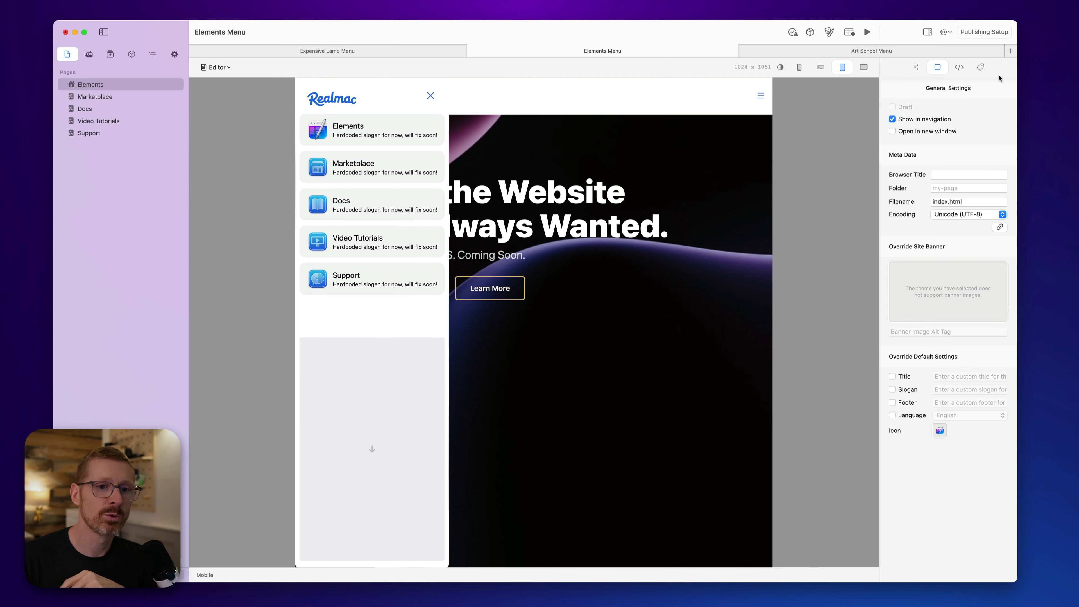
left_click(919, 68)
scroll(911, 321, "down", 10)
scroll(912, 323, "down", 15)
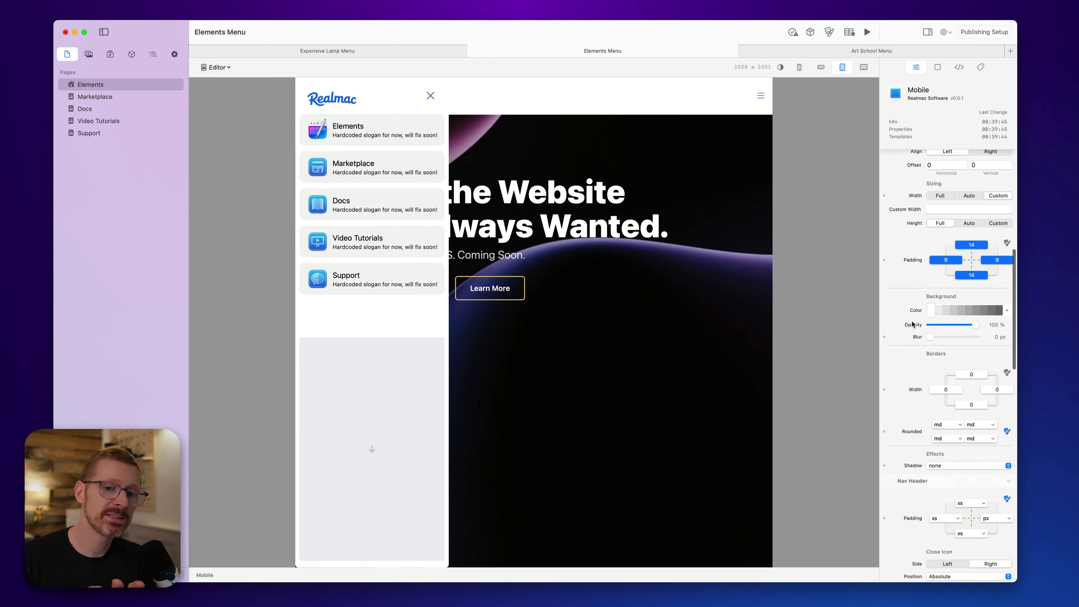
scroll(912, 324, "down", 9)
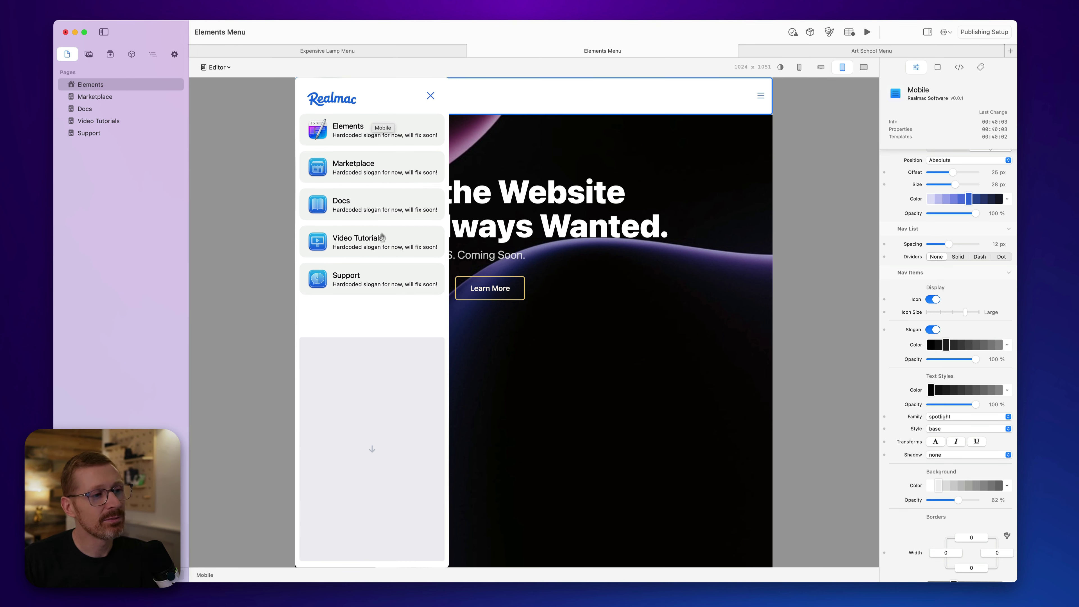
scroll(920, 475, "down", 5)
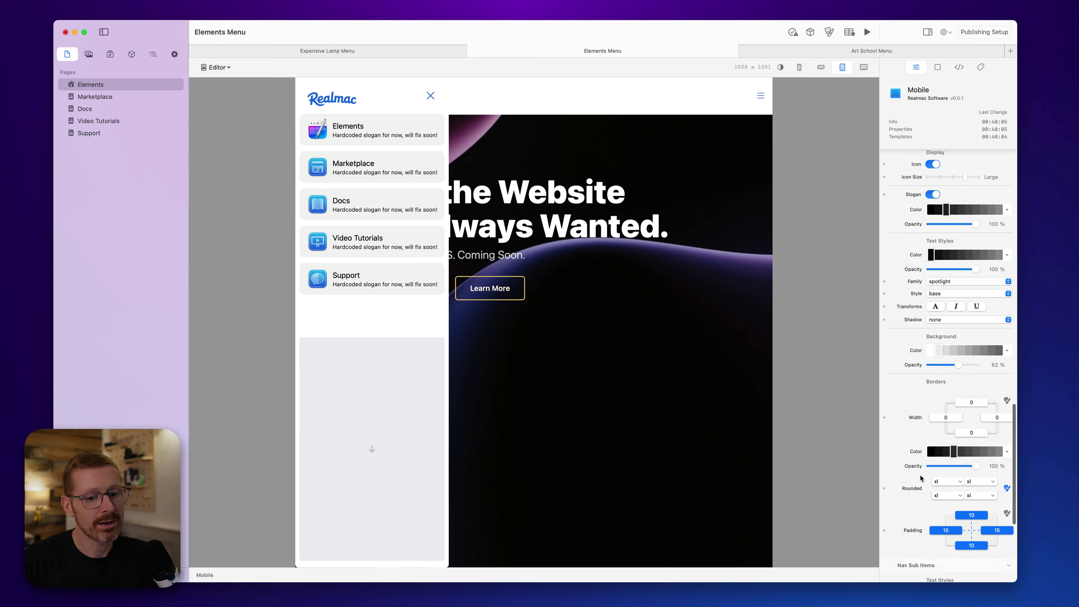
- Set the Nav Items background to the lightest shade of the realmac colour with 56% opacity
scroll(919, 475, "down", 2)
left_click_drag(950, 309, 992, 308)
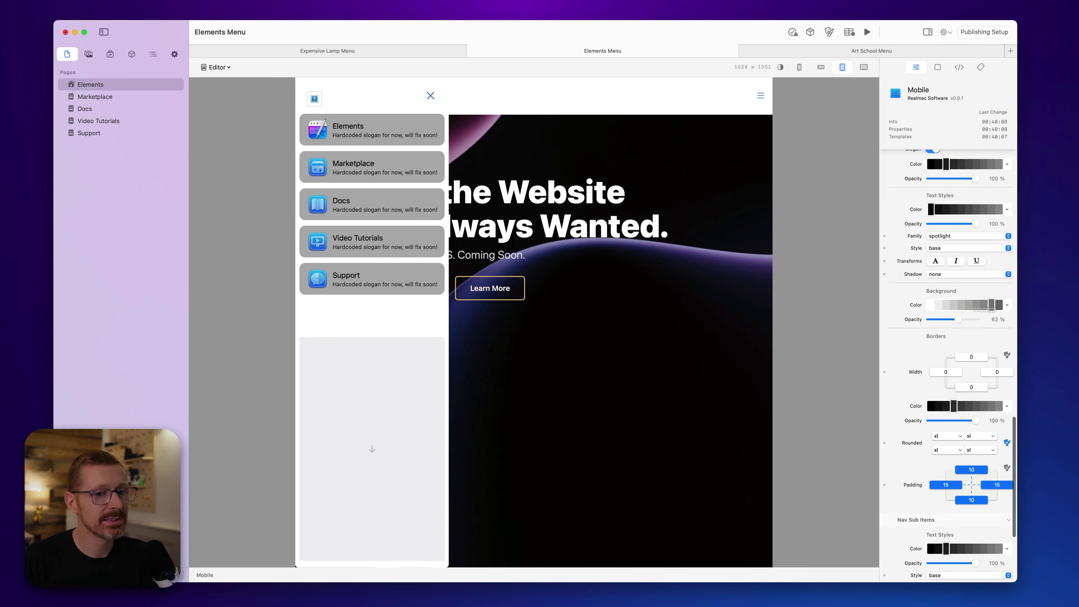
left_click(1006, 305)
left_click(1001, 346)
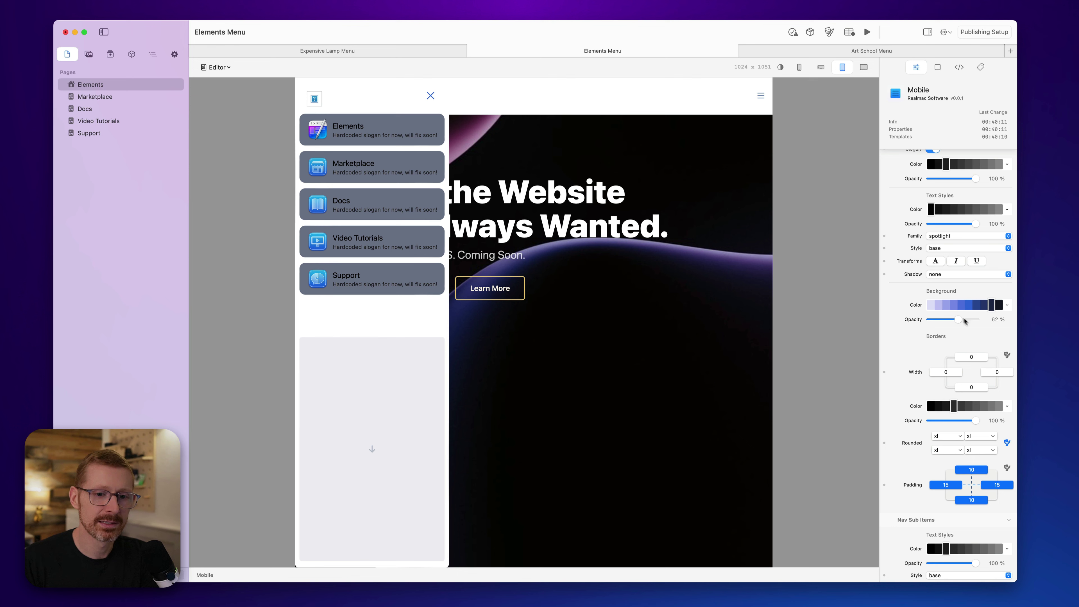
left_click(931, 305)
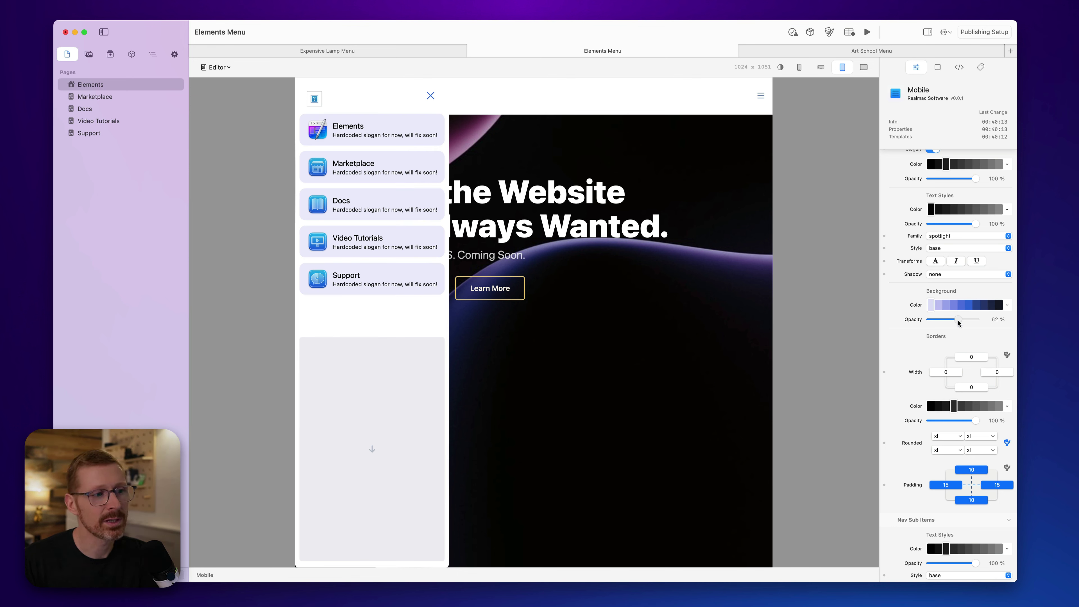
mouse_move(954, 322)
left_mouse_down()
mouse_move(936, 327)
mouse_move(955, 325)
left_mouse_up()
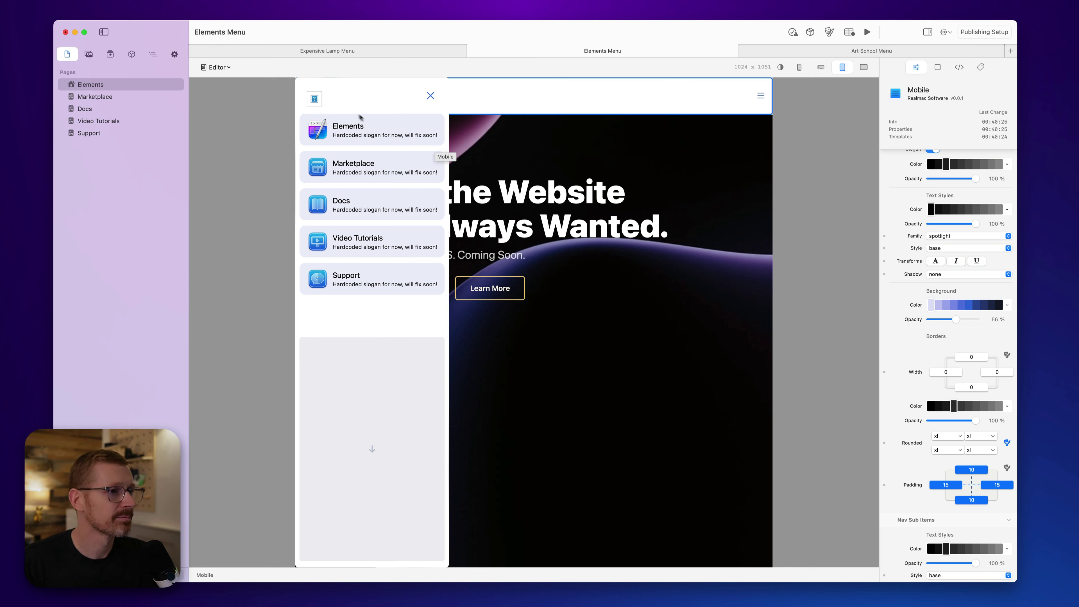
- Check the site logo in the Elements Menu project's general settings and briefly preview the Elements page
left_click(94, 53)
left_click(68, 54)
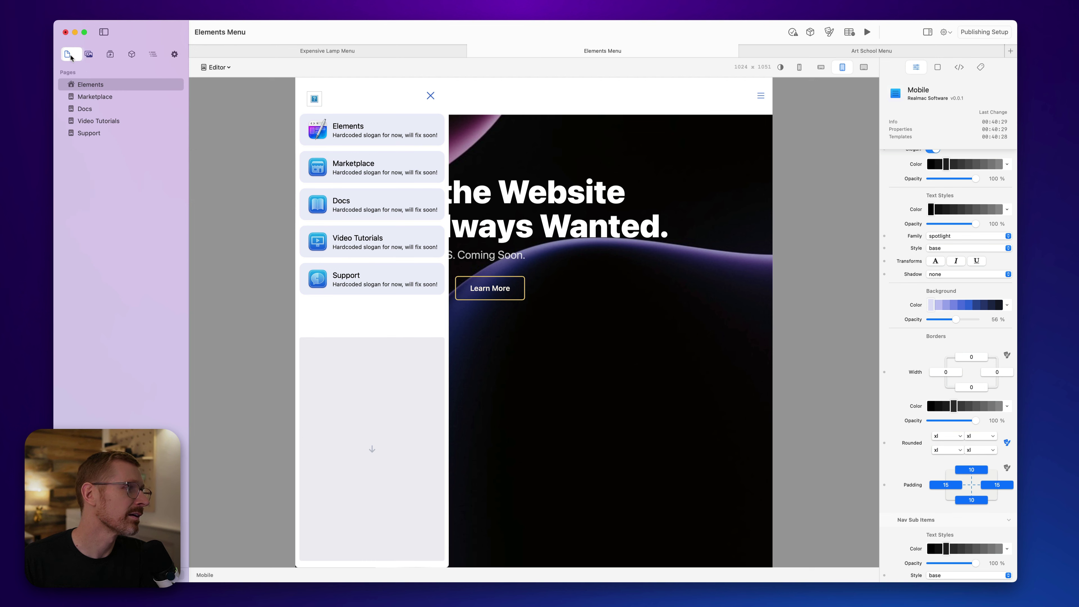
left_click(177, 56)
left_click(549, 421)
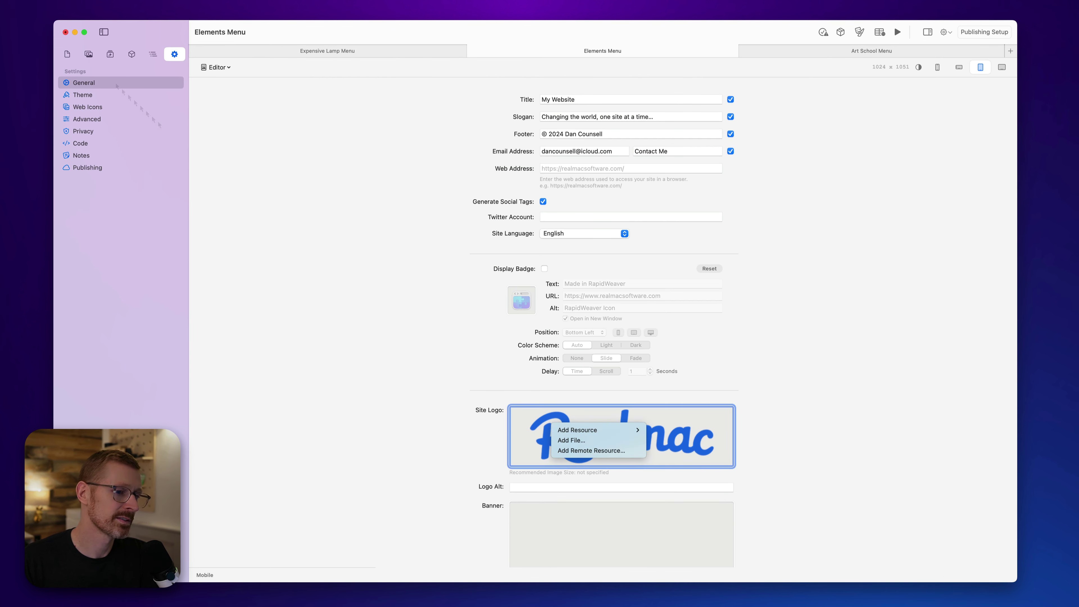
left_click(68, 54)
left_click(67, 55)
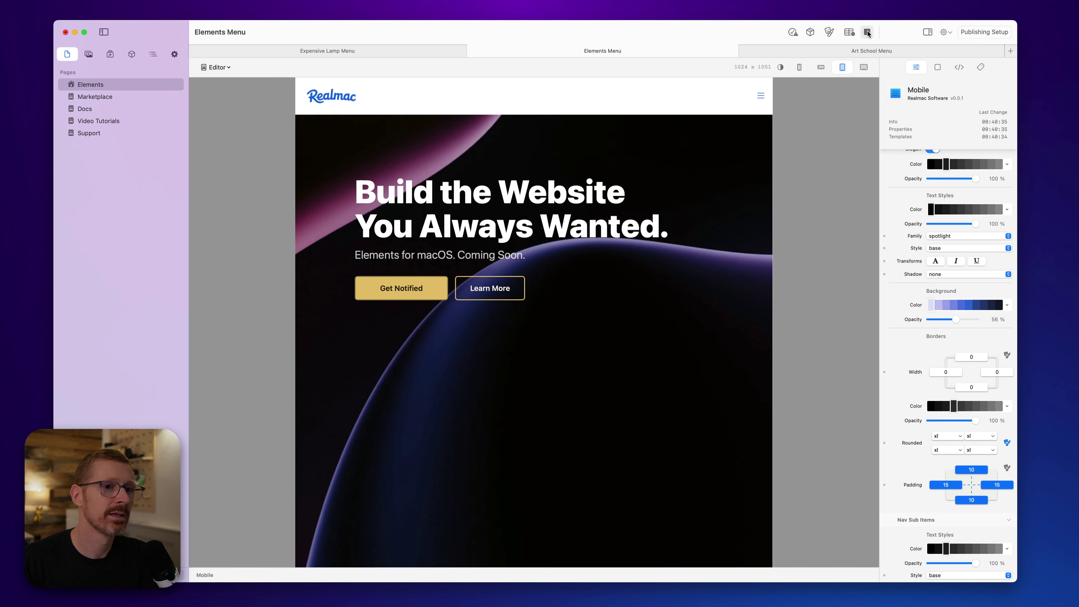
left_click(868, 32)
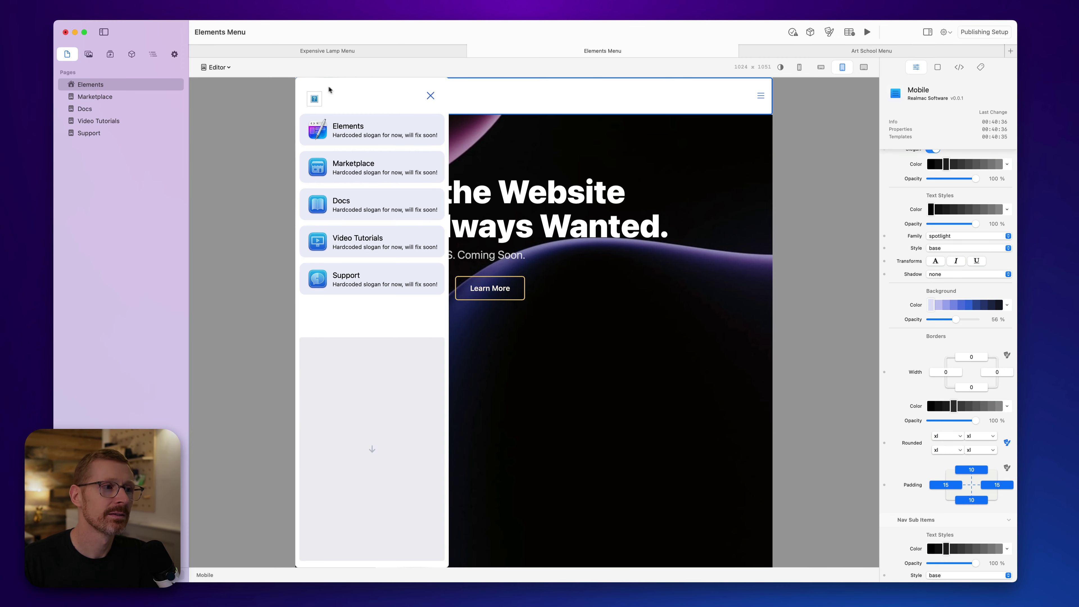
left_click(394, 53)
left_click(603, 50)
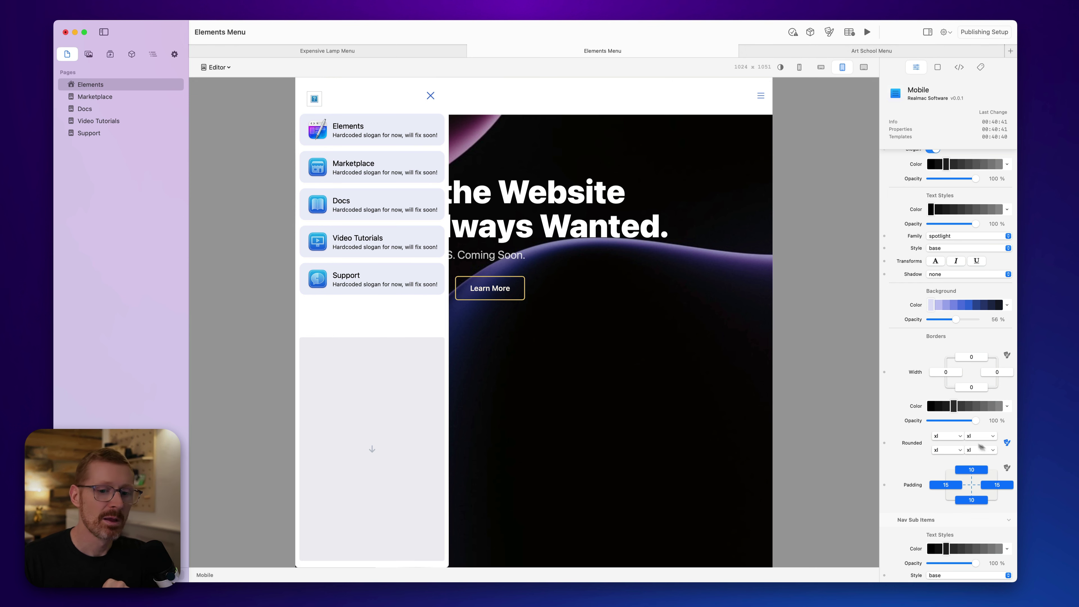
- Set the Nav Items background colour to black and the border colour to a light shade of white
left_click(1006, 305)
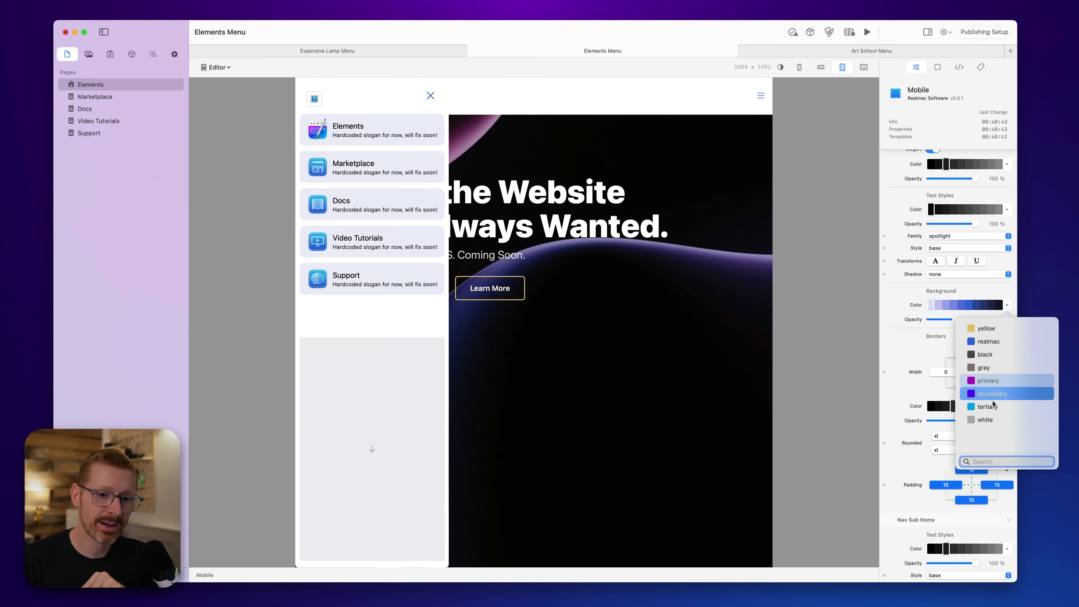
left_click(998, 356)
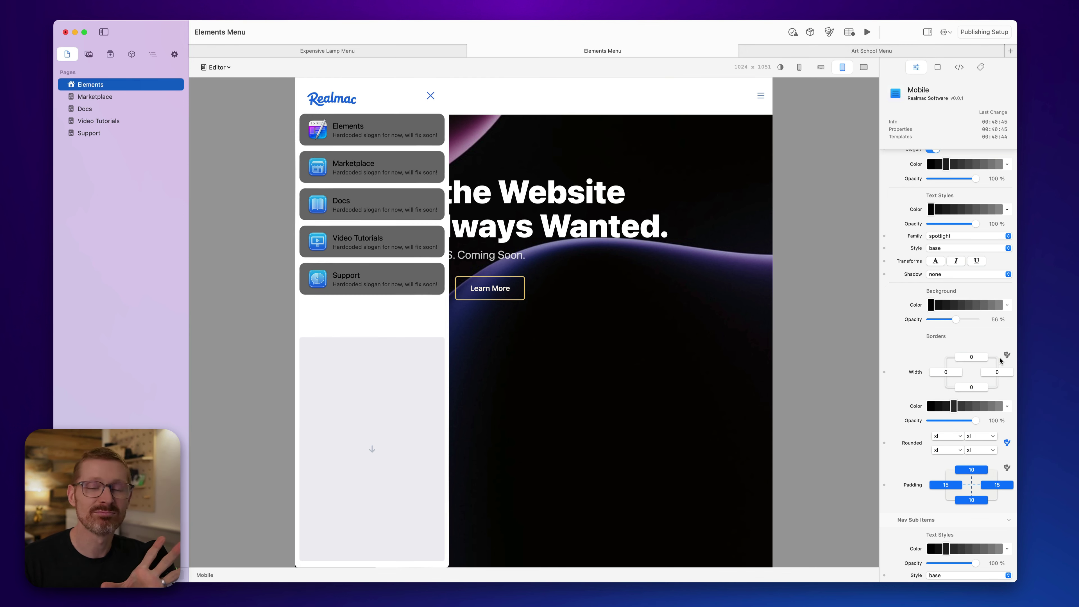
left_click(1006, 406)
left_click(990, 521)
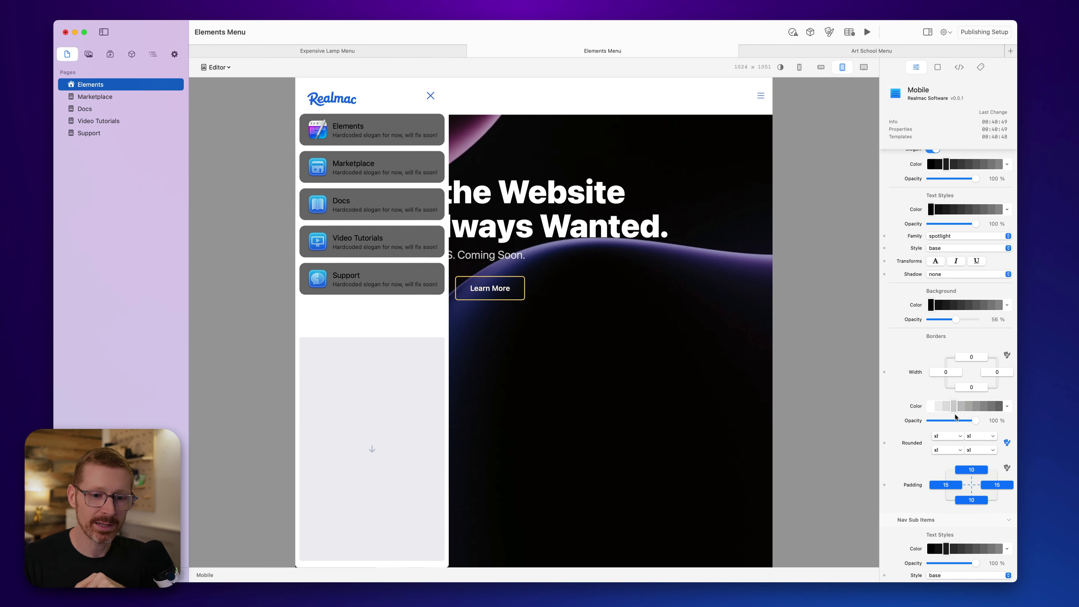
left_click(938, 408)
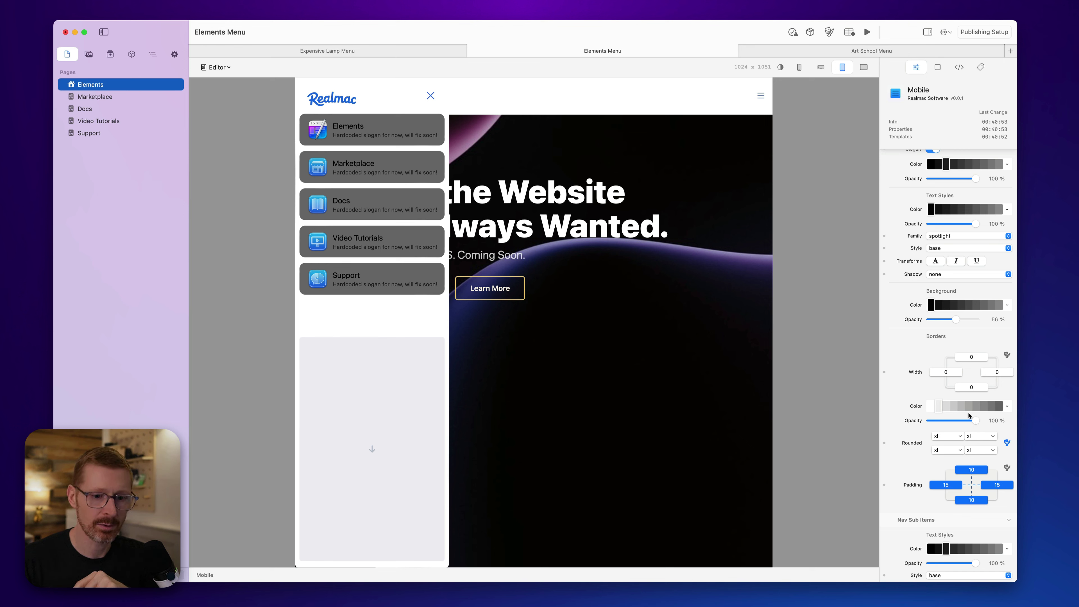
- Set the Nav Items border colour to the third-lightest shade of white
scroll(970, 412, "down", 4)
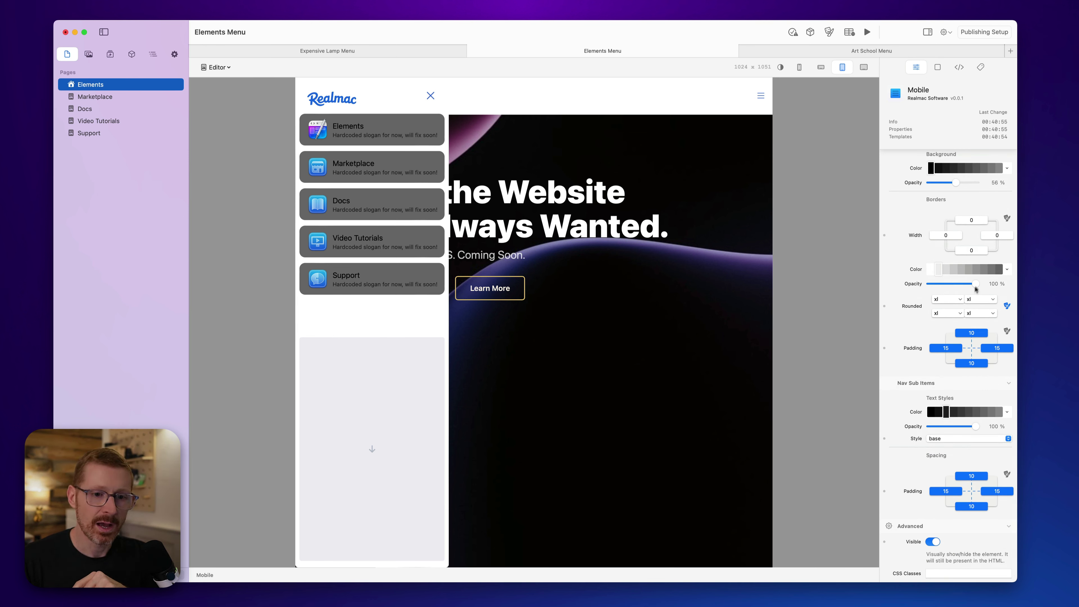
scroll(952, 376, "down", 1)
scroll(952, 373, "up", 3)
left_click(970, 343)
left_click(947, 343)
- Set the Nav Items background to the lightest shade of gray with 55% opacity
left_click(976, 242)
left_click(1006, 242)
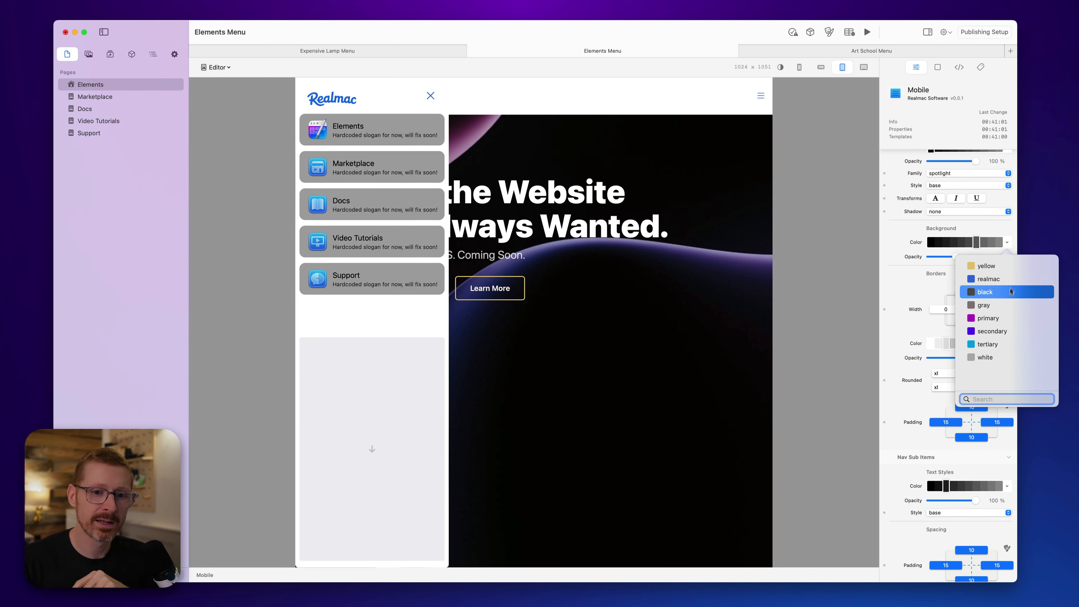
left_click(983, 305)
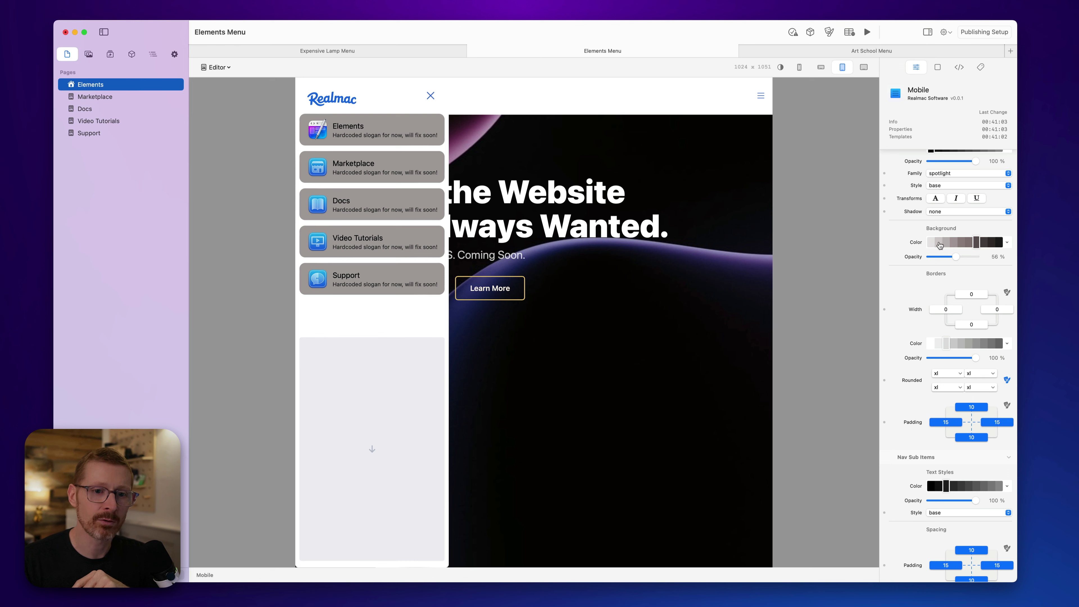
left_click(939, 245)
left_click(932, 244)
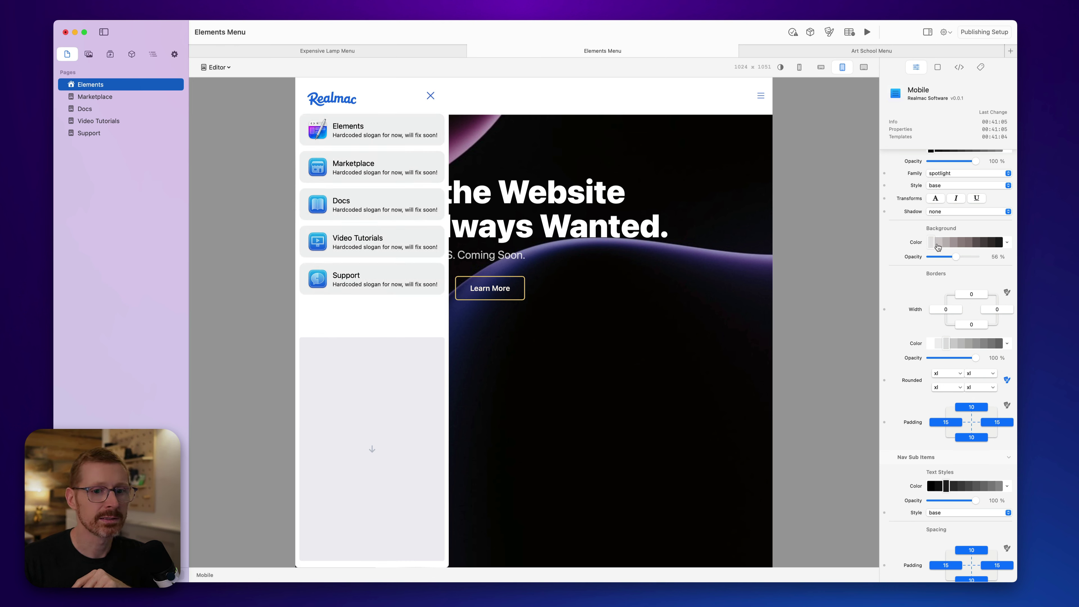
mouse_move(958, 260)
left_mouse_down()
mouse_move(941, 261)
mouse_move(954, 261)
left_mouse_up()
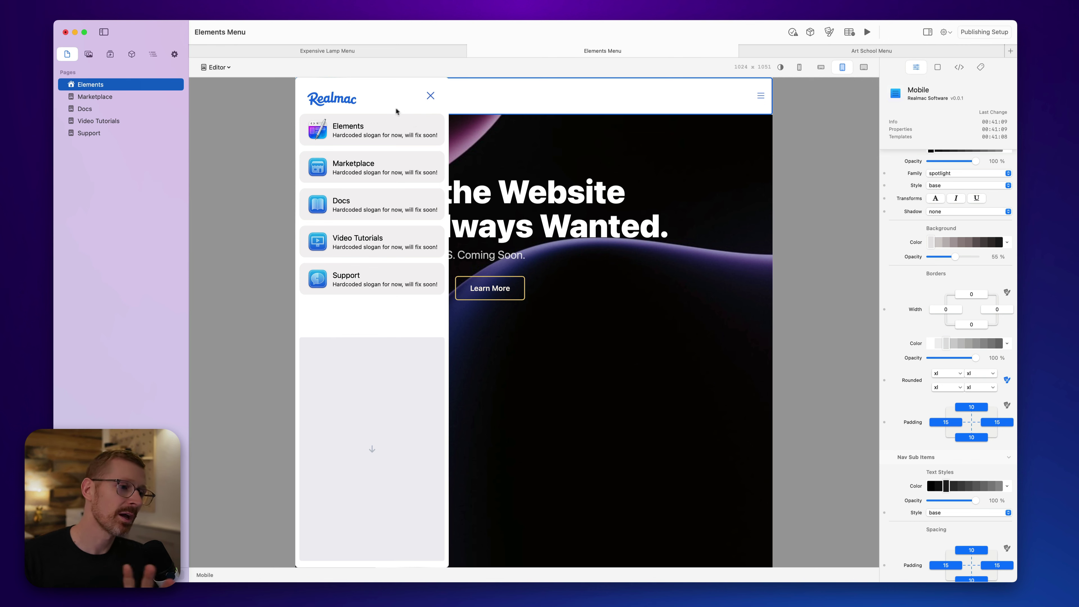
- Preview the Elements page, open and close the mobile menu to check its slide animation, and return to editing
scroll(971, 326, "up", 10)
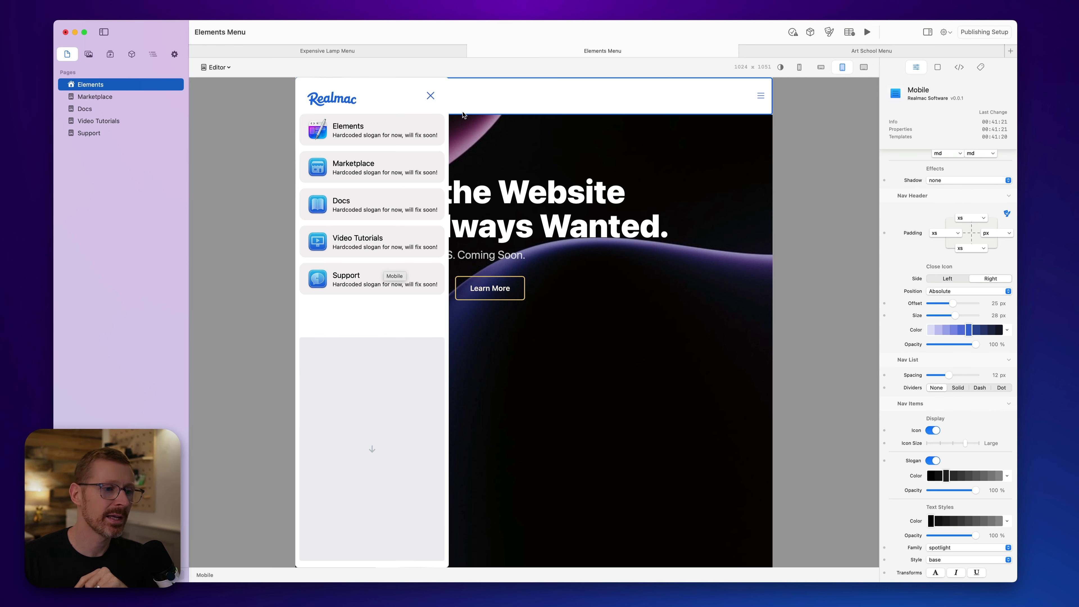
left_click(425, 105)
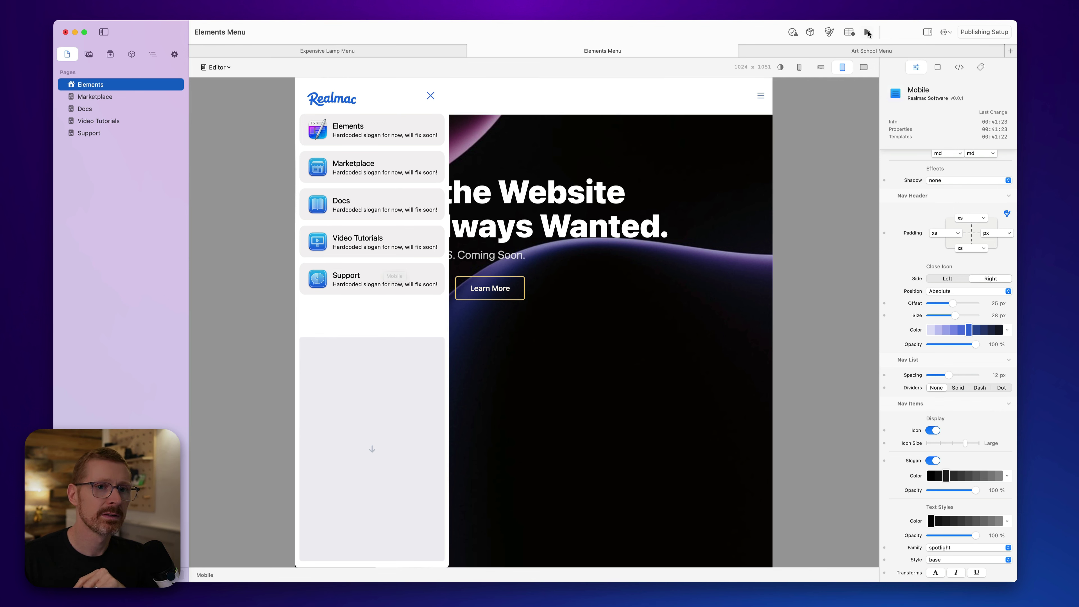
left_click(761, 94)
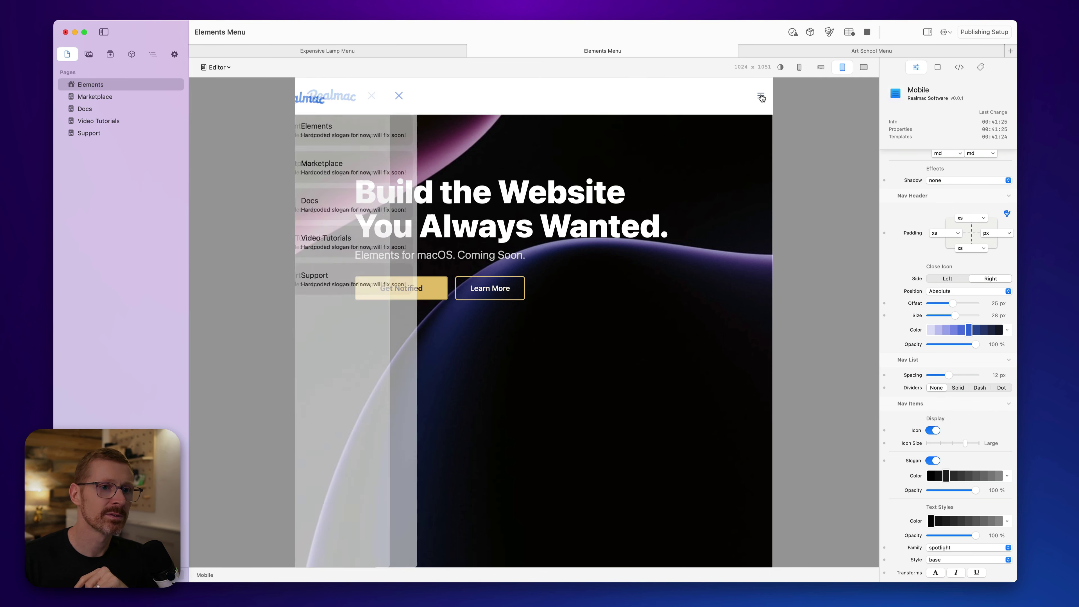
left_click(760, 97)
left_click(760, 98)
left_click(761, 97)
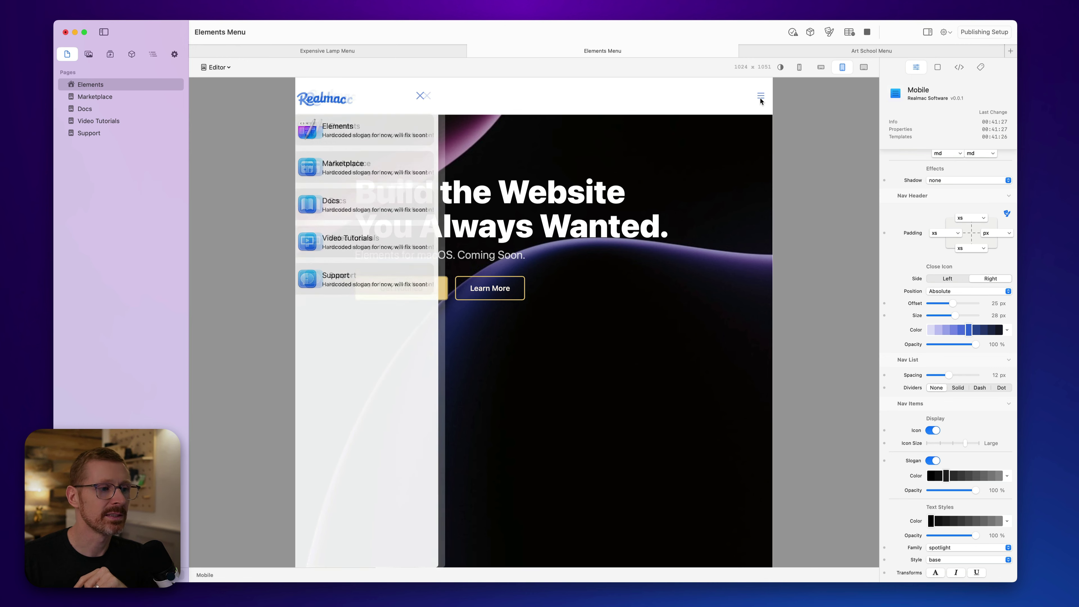
left_click(760, 96)
left_click(867, 32)
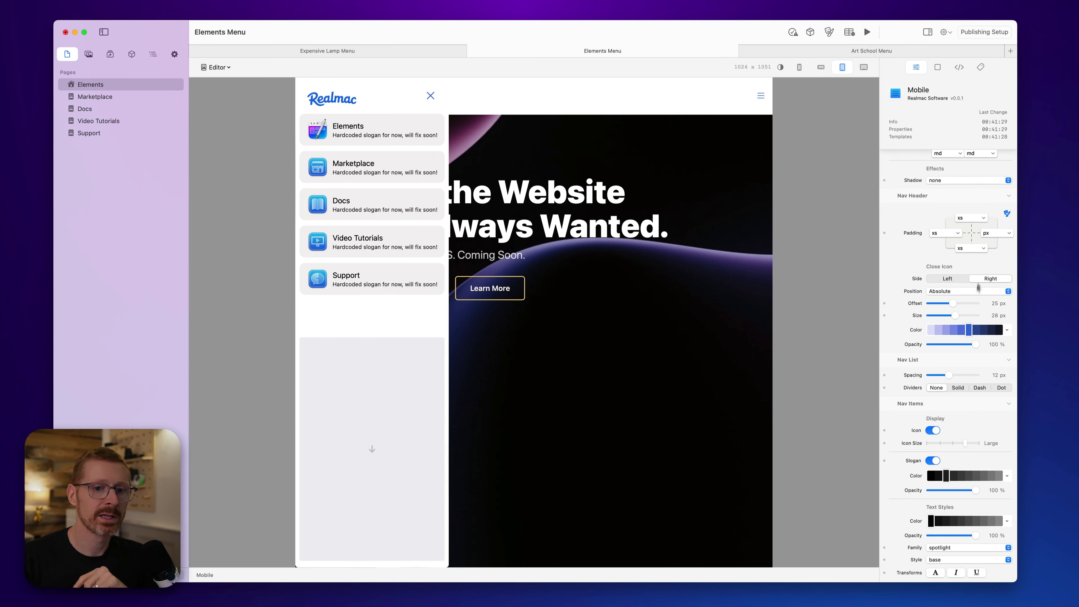
- Set the Nav Container's custom width to 60vw
scroll(933, 336, "down", 5)
scroll(933, 337, "up", 7)
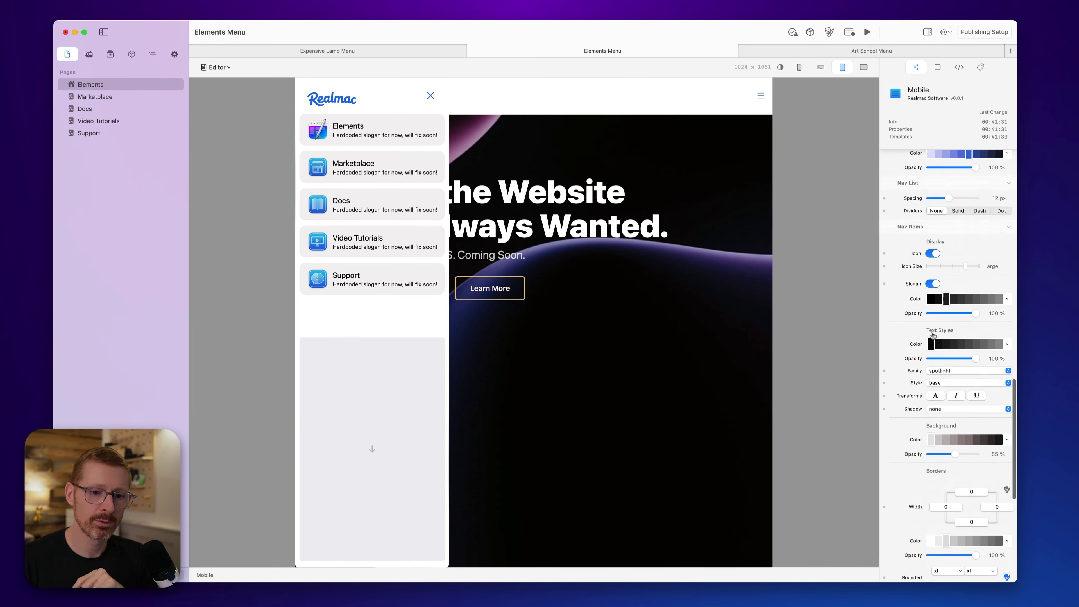
scroll(933, 336, "up", 6)
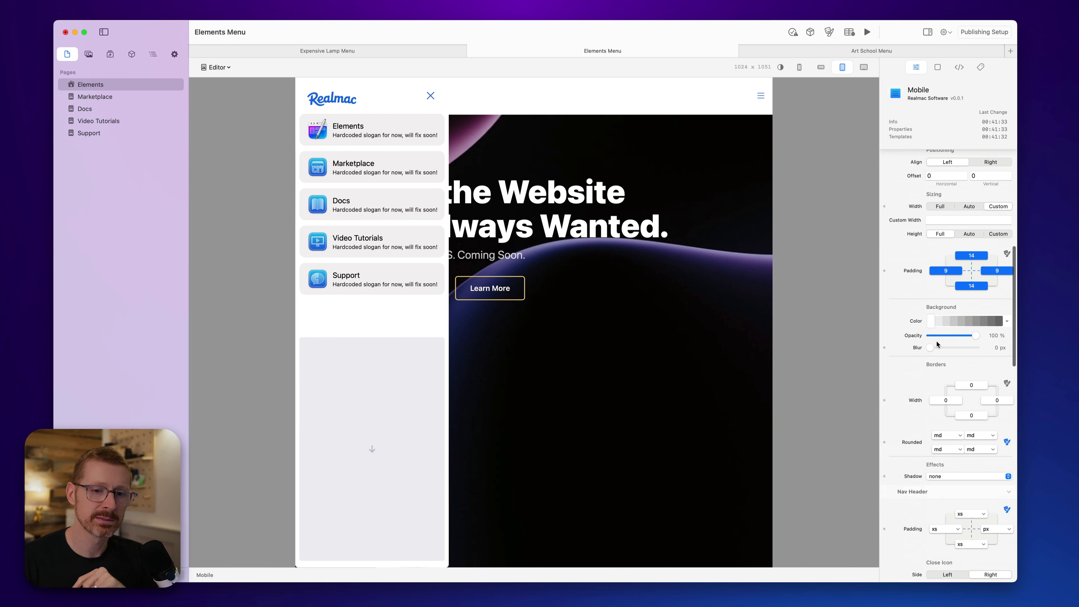
scroll(937, 344, "up", 2)
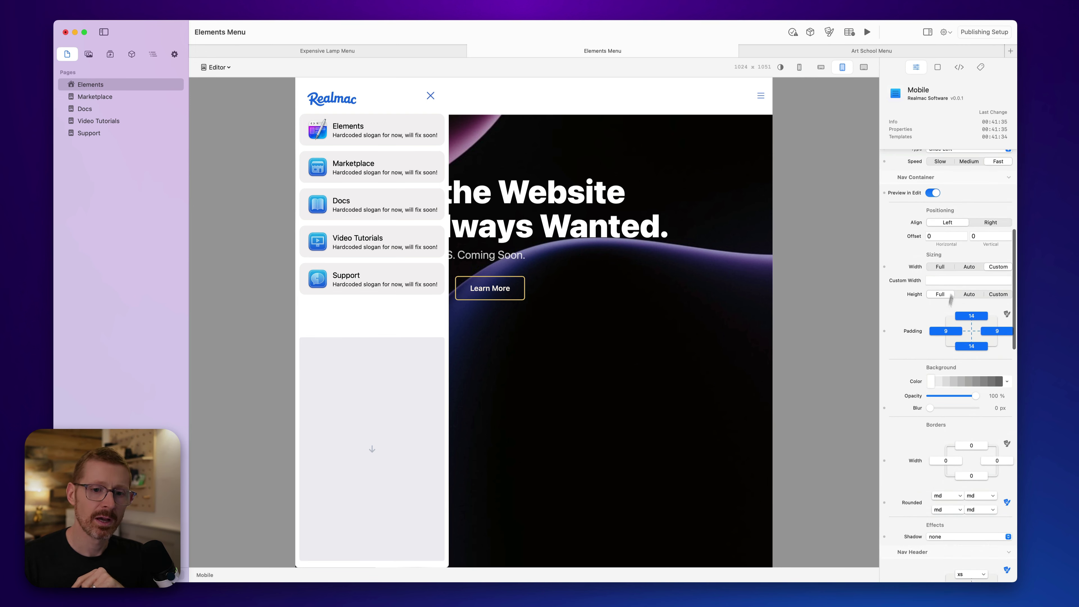
left_click(947, 281)
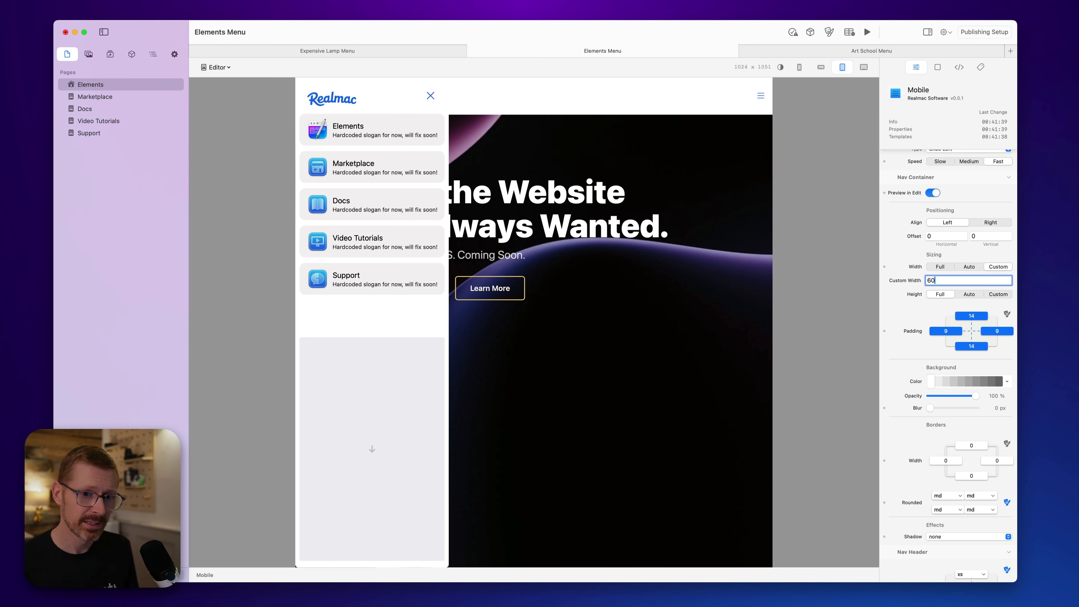
type("60vw")
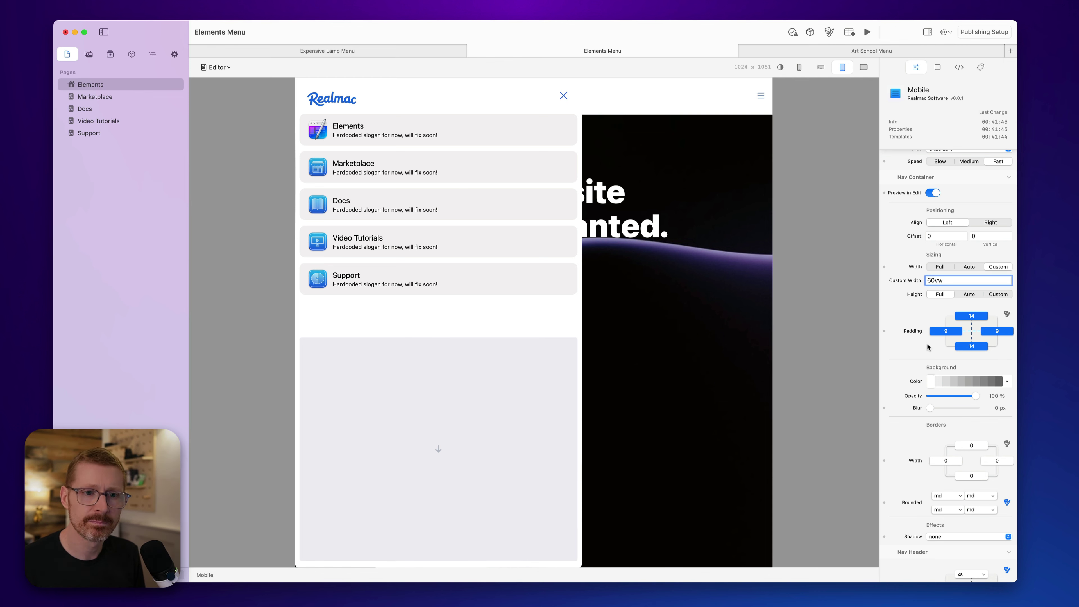
- Set the overlay to 58% opacity with 1 px backdrop blur, and the Nav Container's custom width to 40vw
scroll(927, 347, "up", 5)
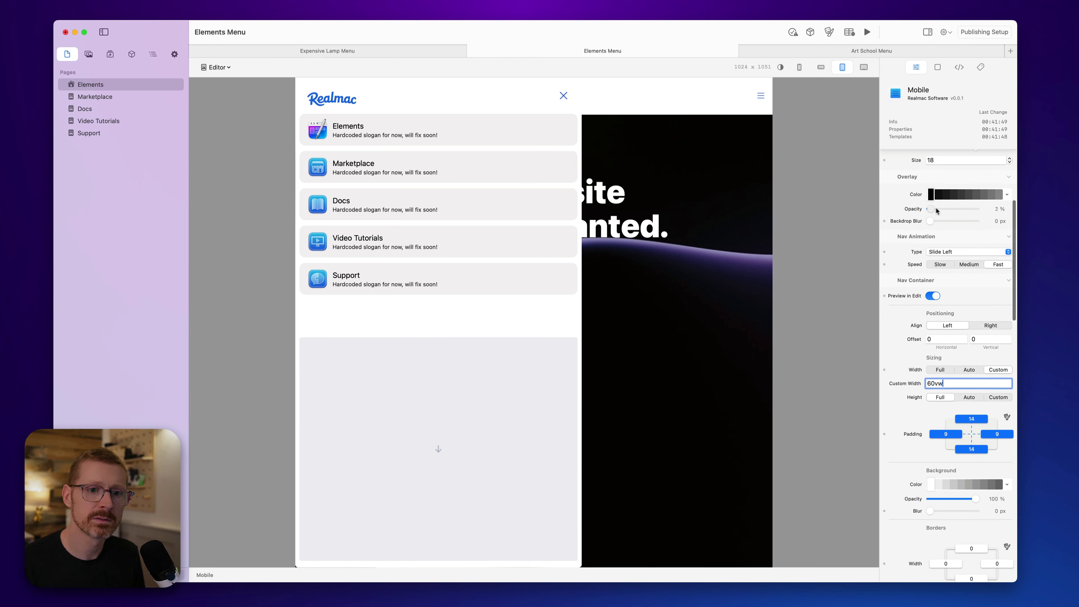
mouse_move(936, 210)
left_mouse_down()
mouse_move(950, 210)
mouse_move(926, 211)
left_mouse_up()
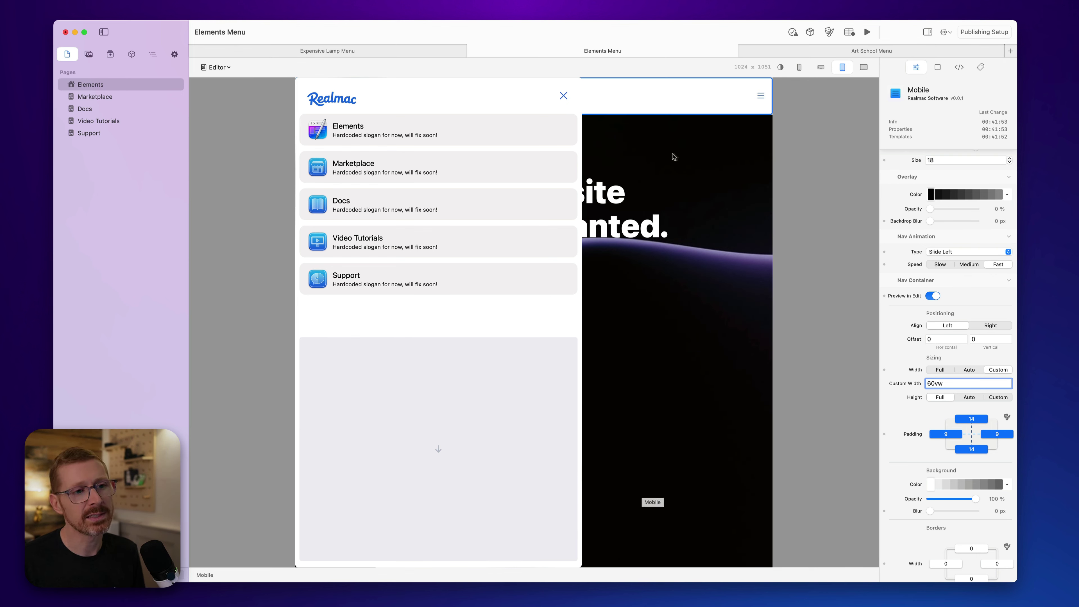
mouse_move(930, 209)
left_mouse_down()
mouse_move(979, 209)
mouse_move(929, 224)
left_mouse_up()
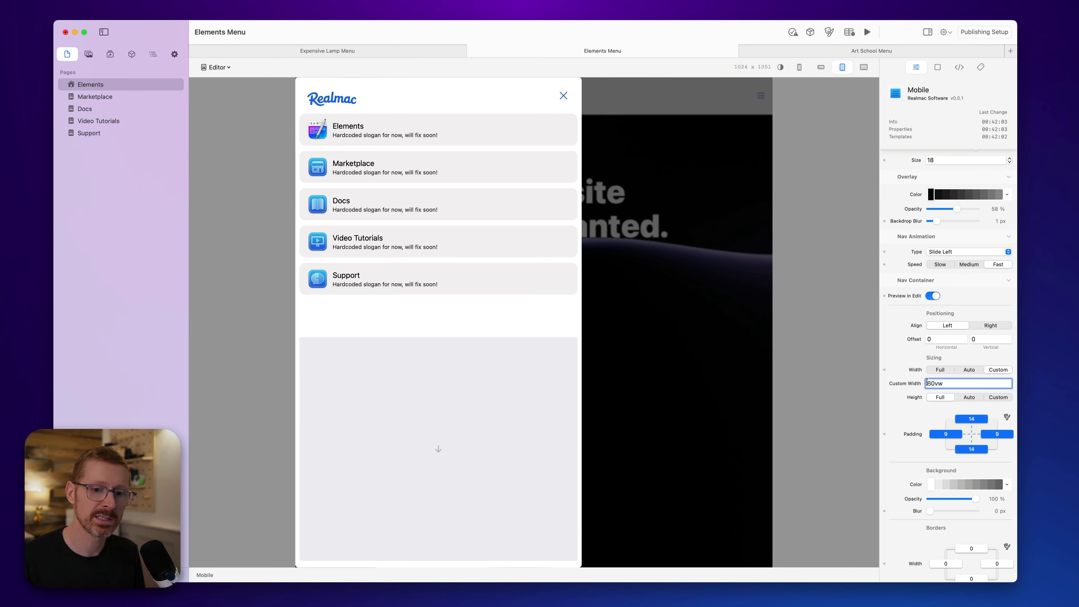
type("4")
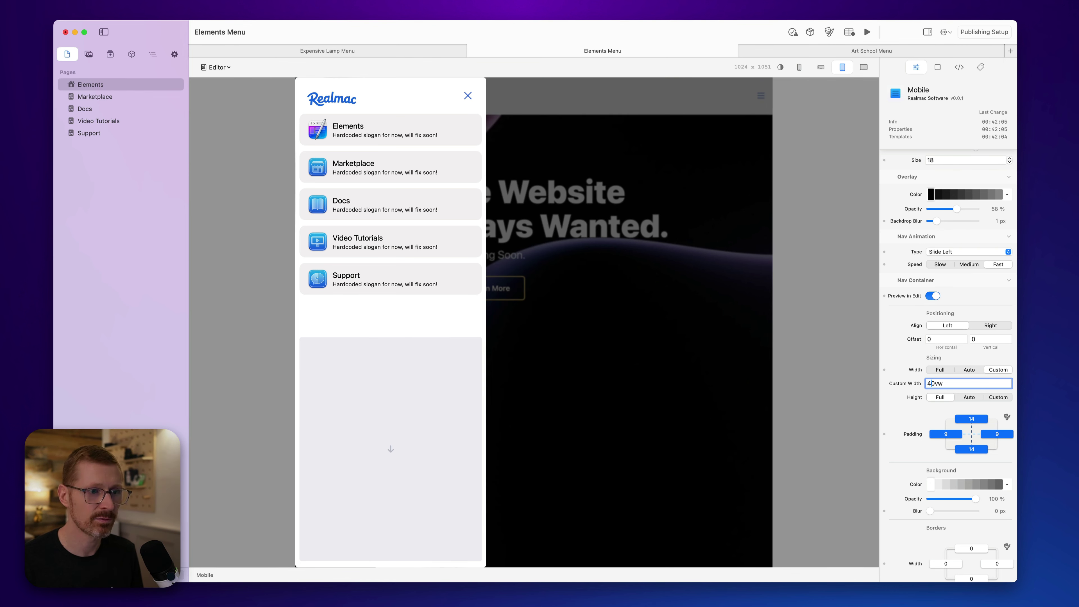
- Set the overlay to 70% opacity with 2 px backdrop blur, and align the Nav Container to Right
mouse_move(943, 221)
left_mouse_down()
mouse_move(957, 224)
mouse_move(930, 224)
mouse_move(936, 206)
mouse_move(967, 207)
mouse_move(937, 223)
left_mouse_up()
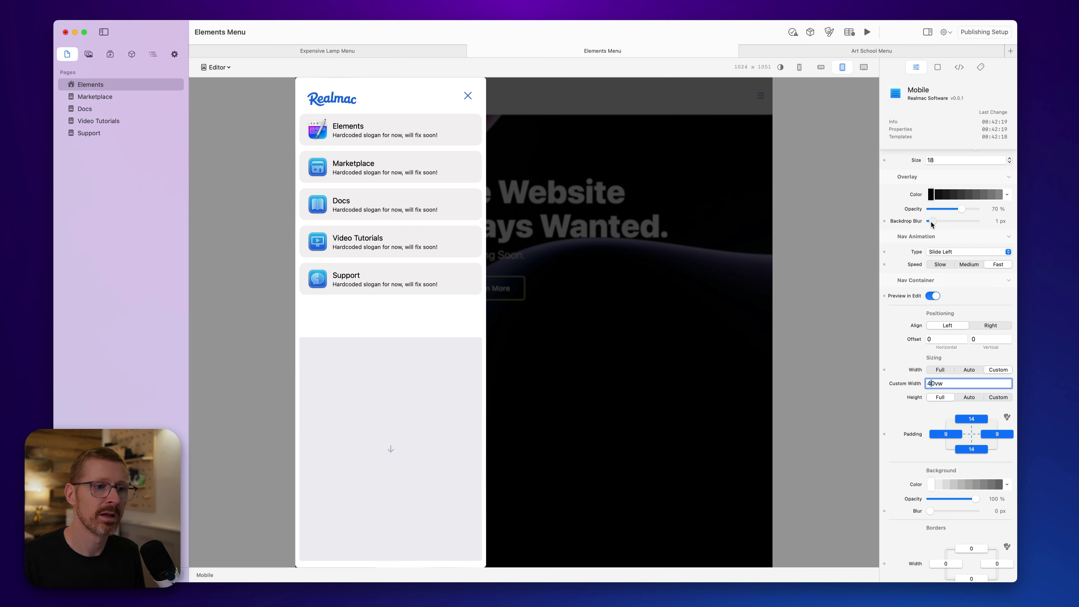
left_click_drag(934, 224, 939, 224)
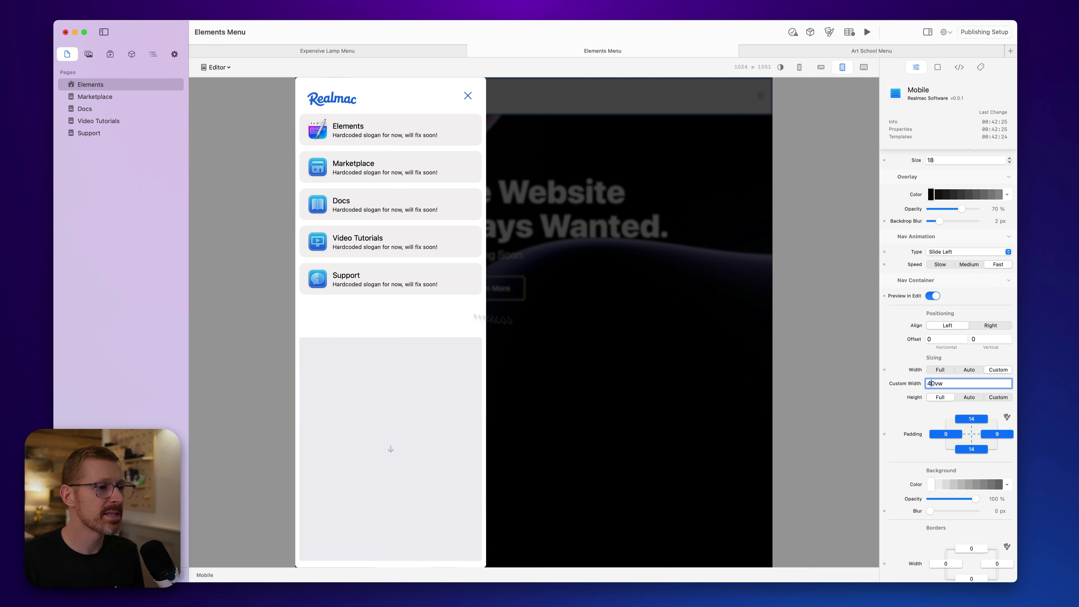
left_click(990, 326)
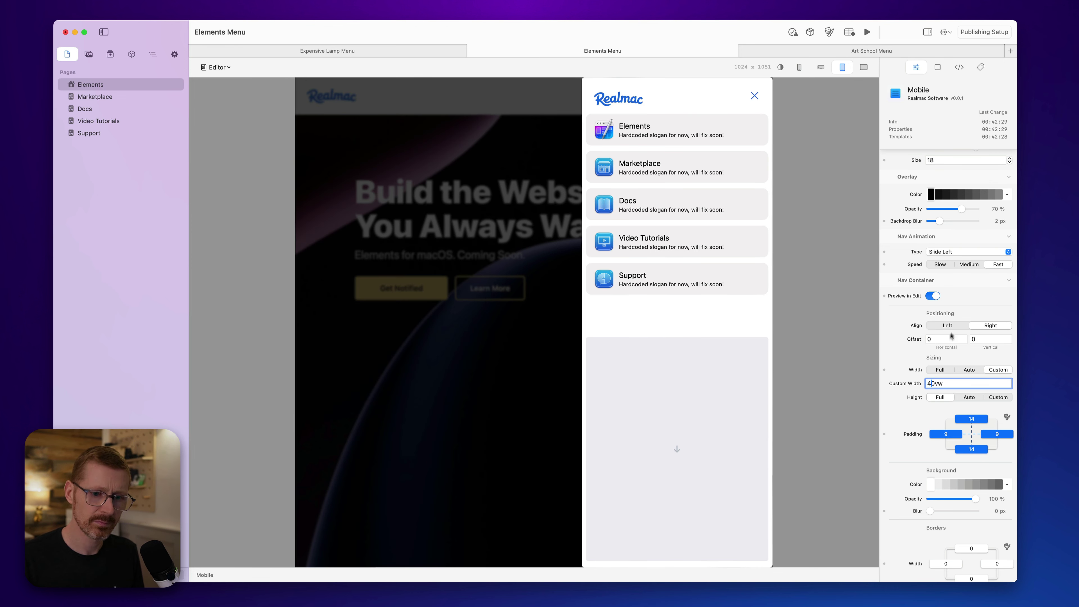
- Review the Mobile component's remaining settings, from Nav Container through Nav Header and Nav Items to Nav Sub Items
scroll(900, 386, "up", 1)
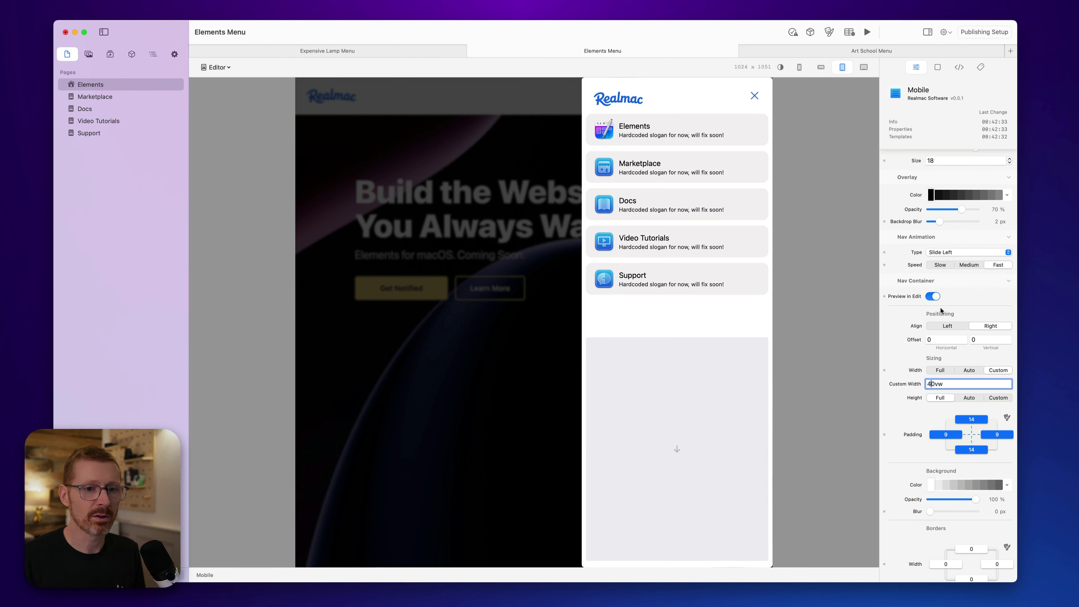
scroll(903, 339, "down", 6)
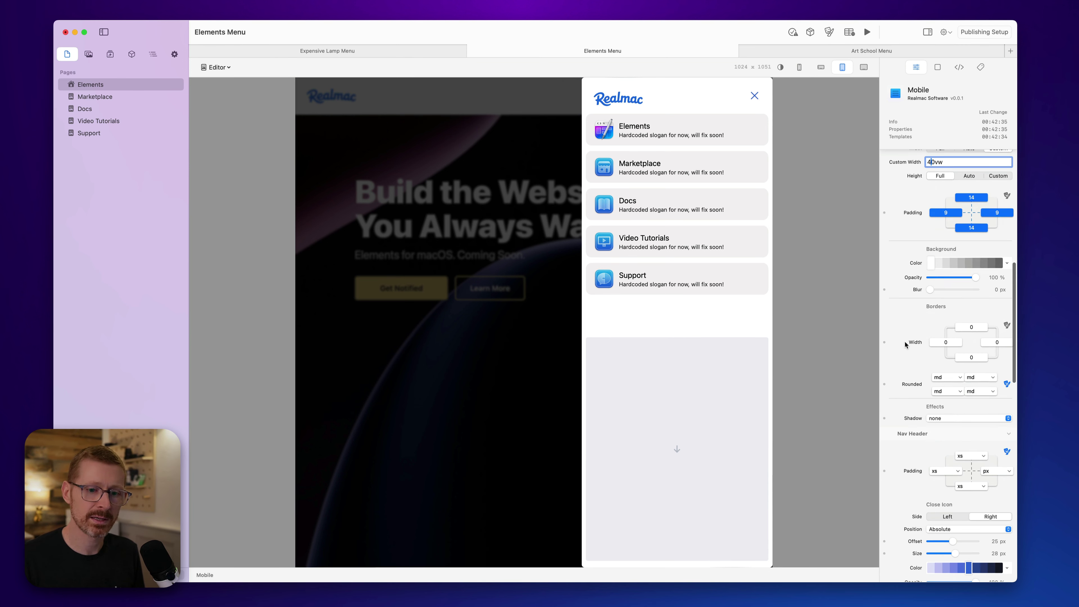
scroll(904, 342, "down", 6)
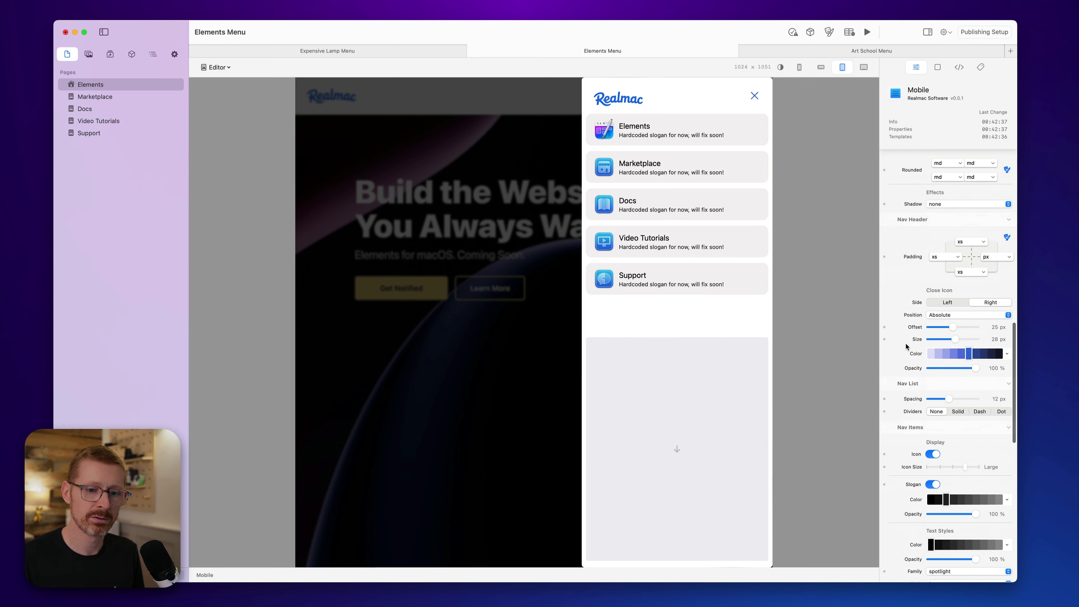
scroll(906, 344, "down", 7)
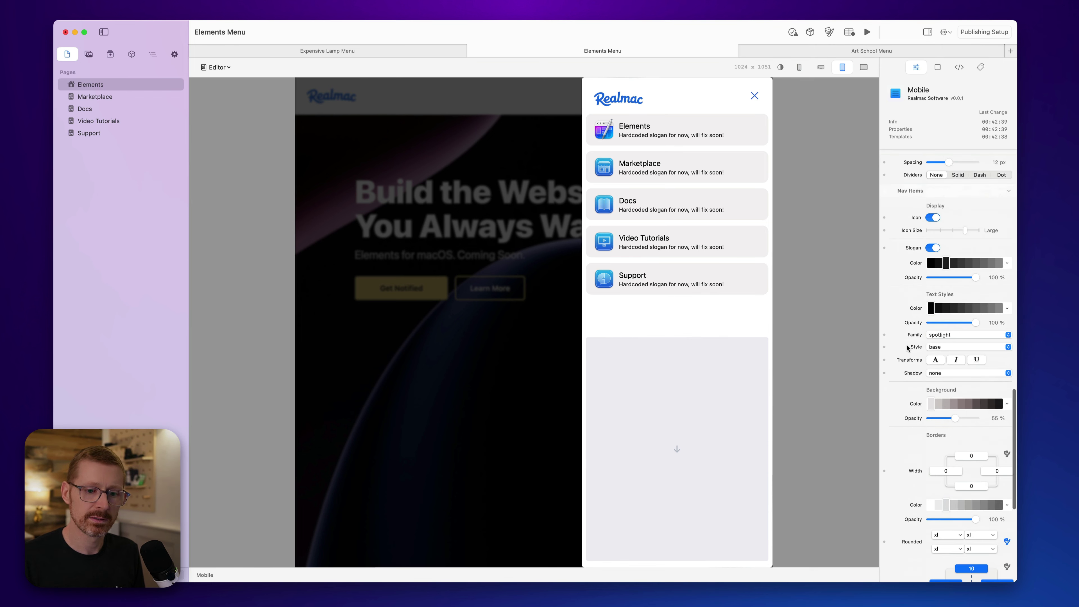
scroll(906, 345, "down", 1)
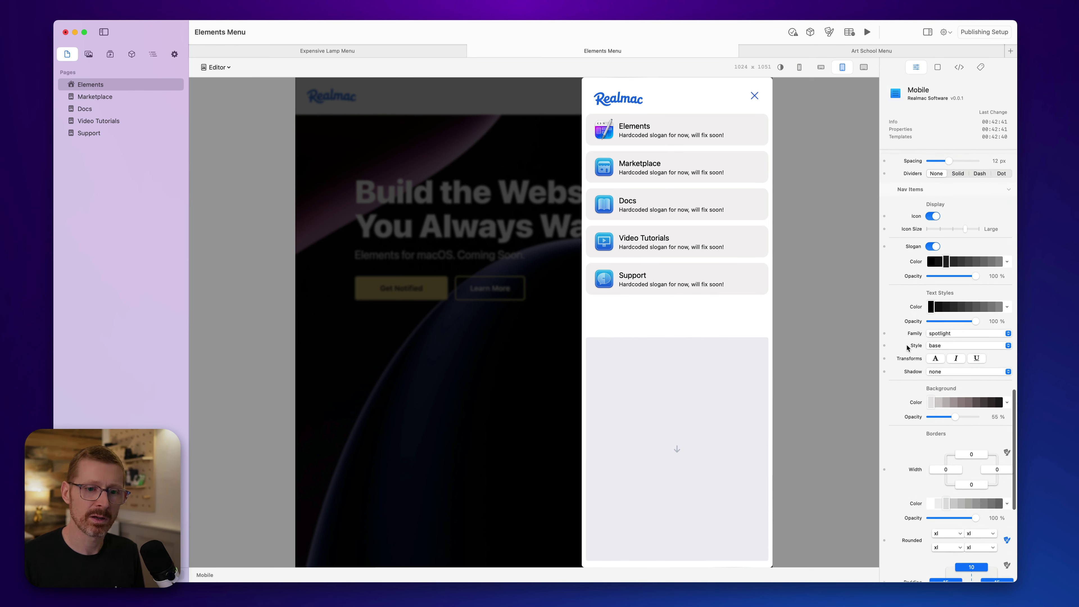
scroll(907, 350, "down", 7)
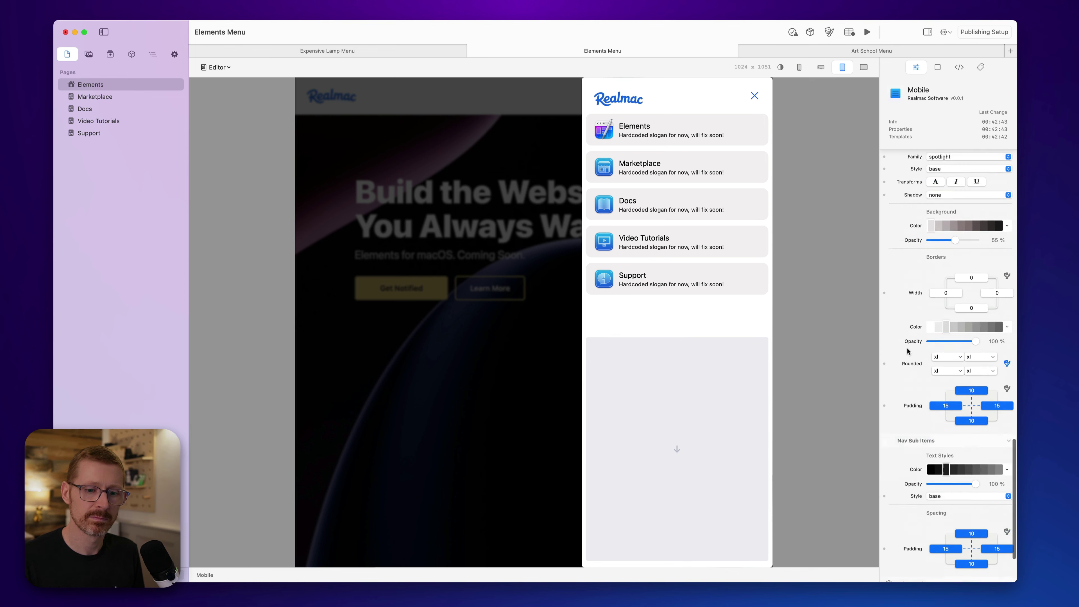
scroll(907, 348, "down", 1)
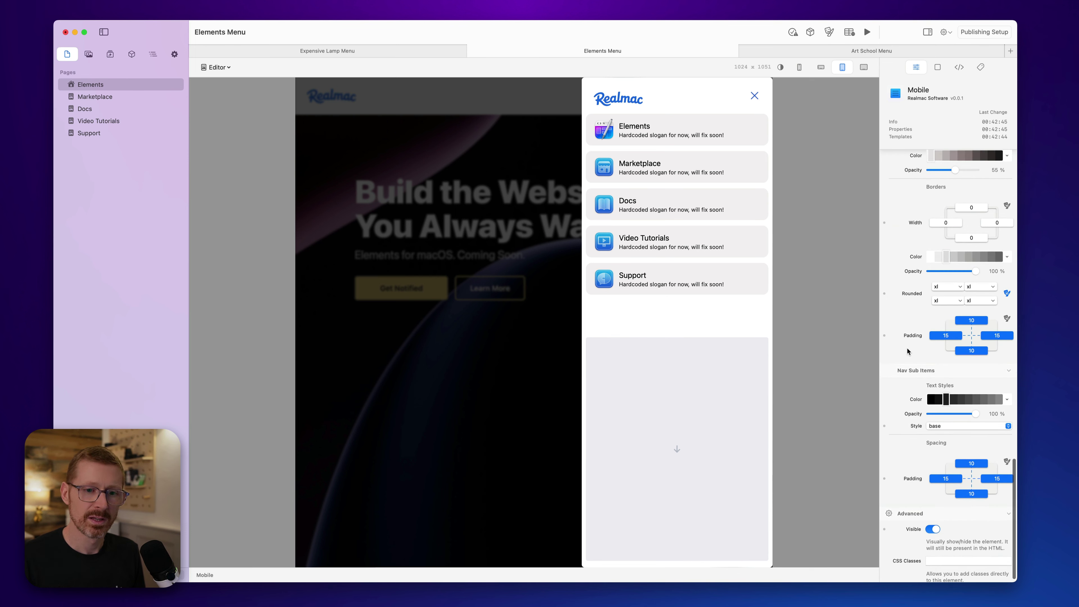
scroll(907, 348, "up", 5)
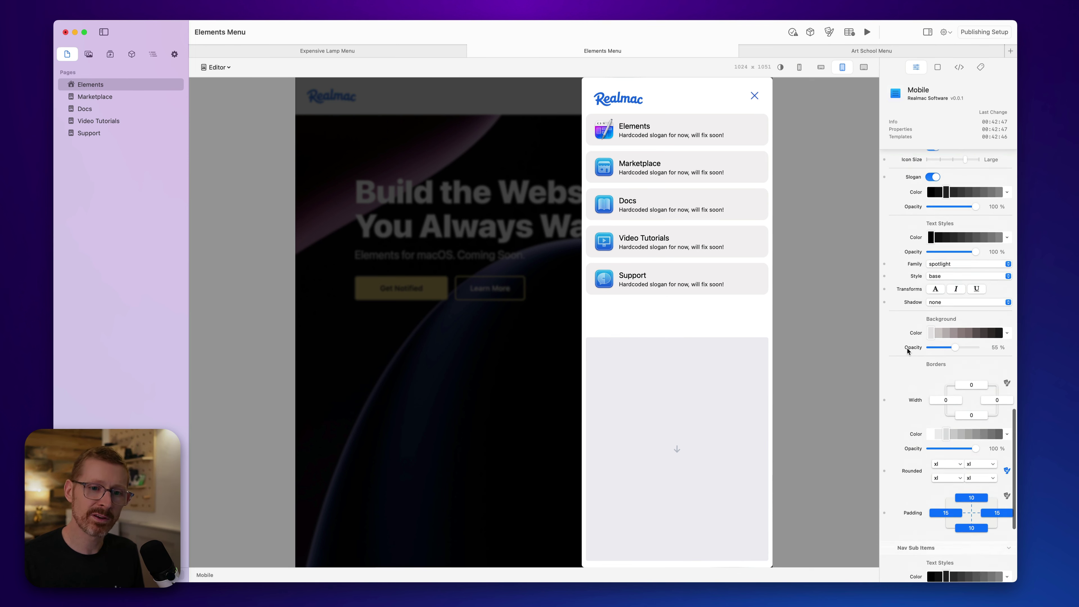
scroll(934, 315, "up", 7)
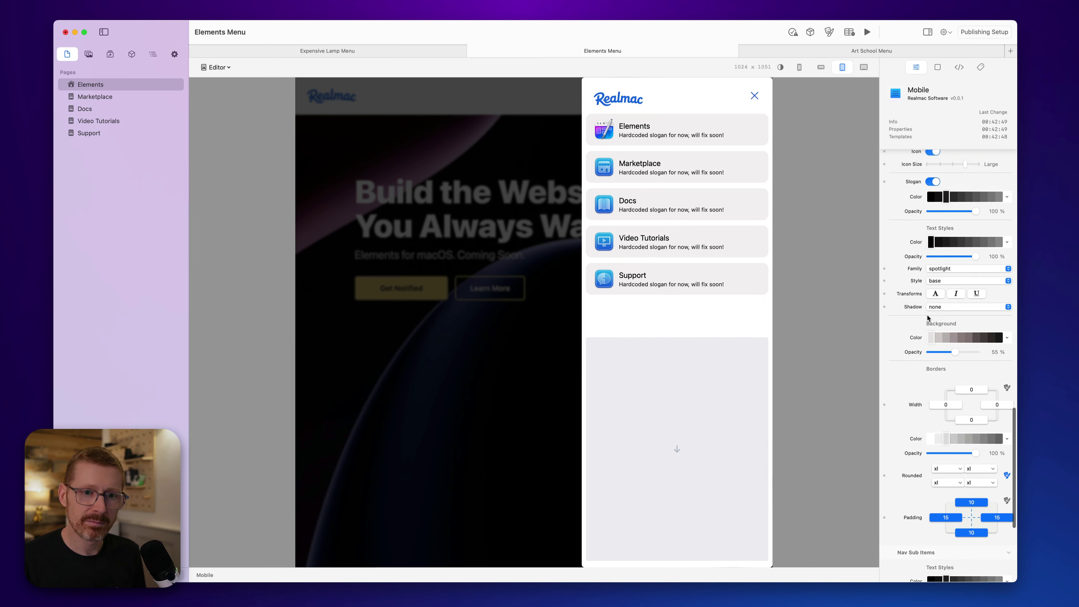
scroll(926, 323, "up", 4)
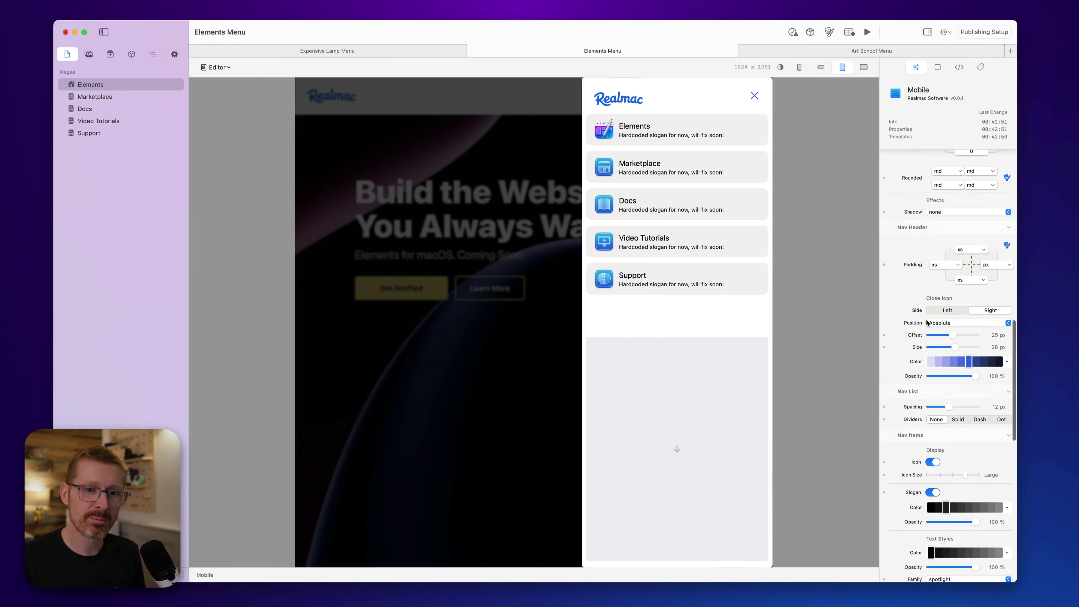
- Give the Nav Container a custom black shadow at 100% opacity, offset -16.7 horizontally and 7.3 vertically
left_click(946, 287)
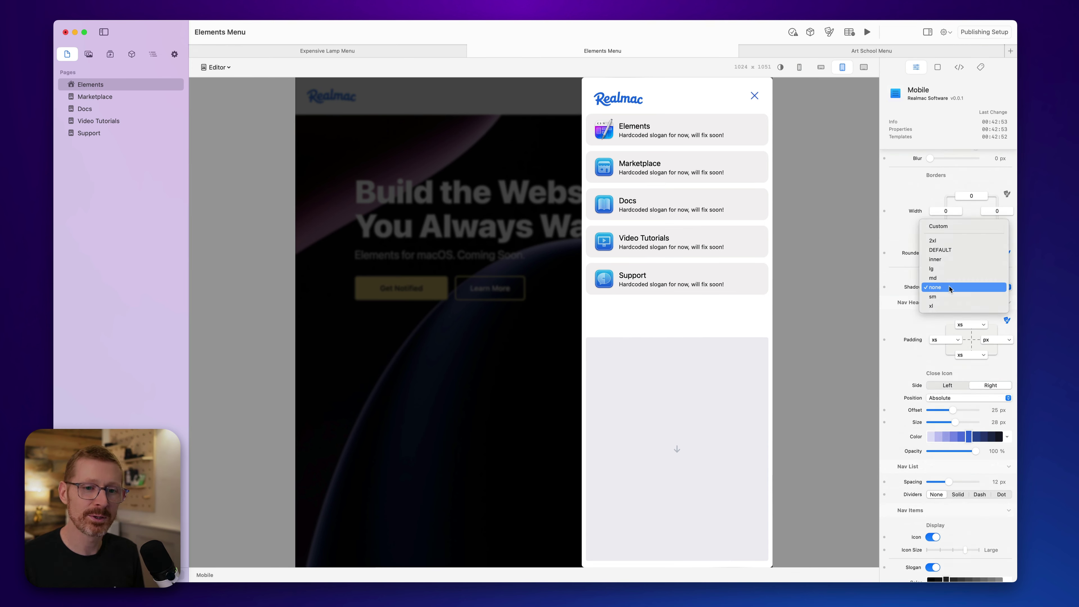
left_click(965, 227)
mouse_move(966, 316)
left_mouse_down()
mouse_move(926, 317)
mouse_move(959, 321)
left_mouse_up()
left_click(936, 322)
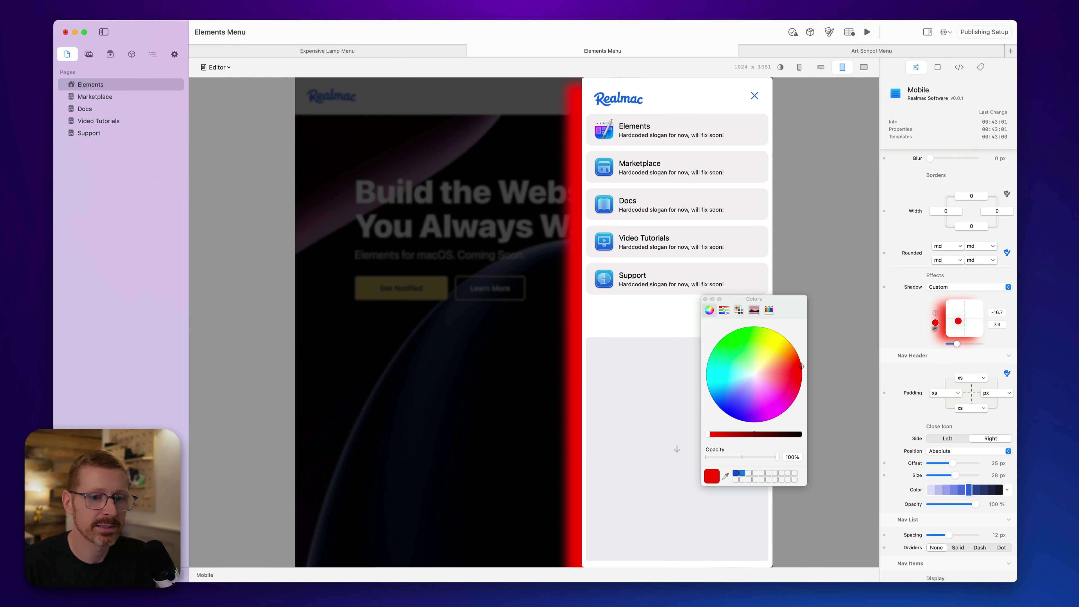
left_click_drag(775, 434, 799, 434)
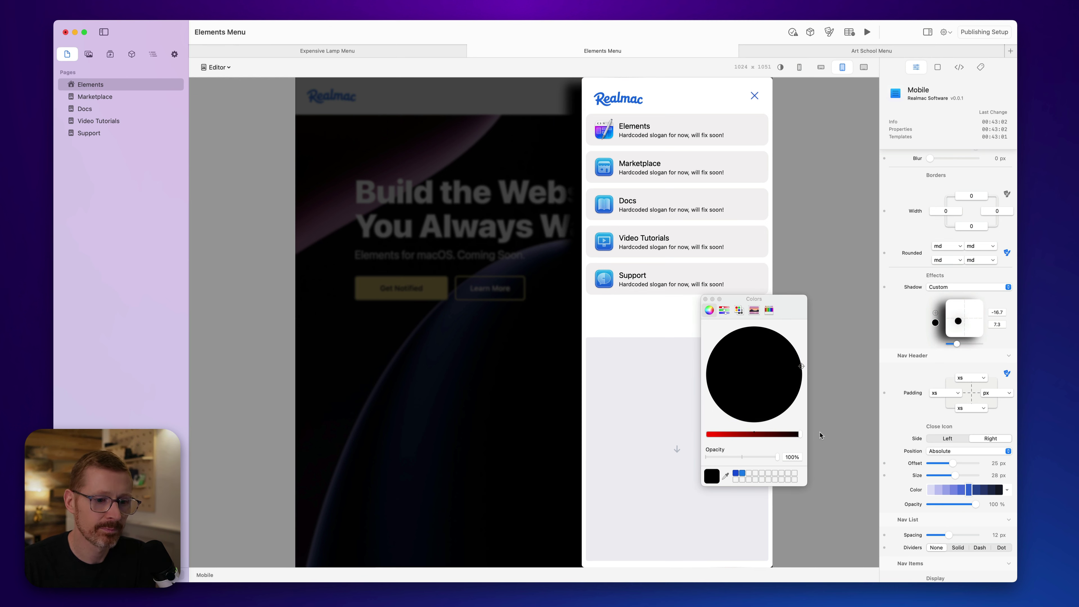
- Close the colour picker, and give the Nav Container's custom shadow a -10.8 horizontal and 0 vertical offset
left_click(706, 300)
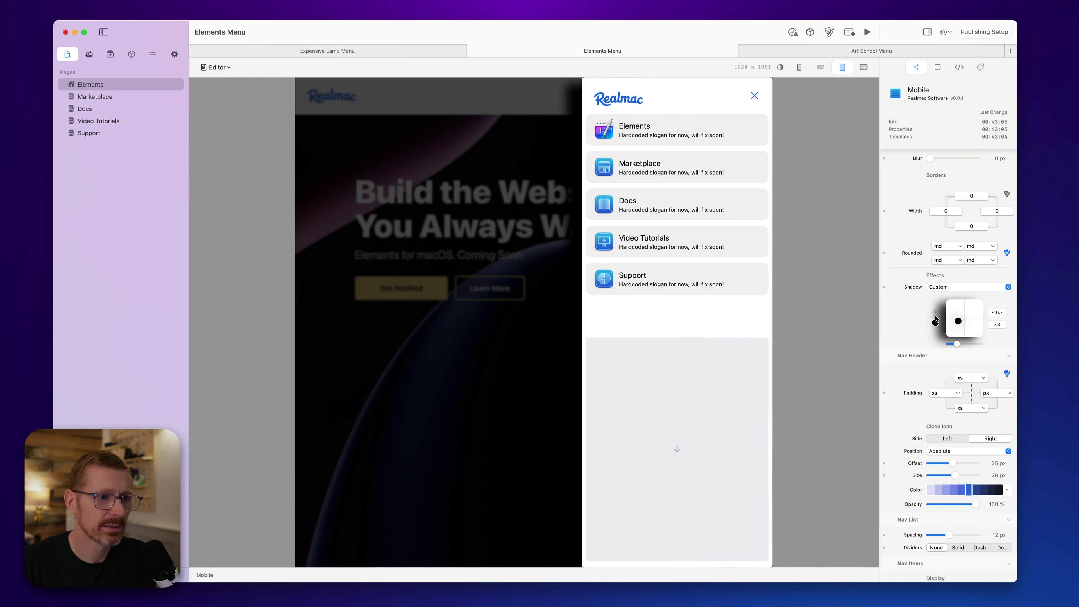
left_click_drag(958, 324, 963, 319)
left_click(962, 343)
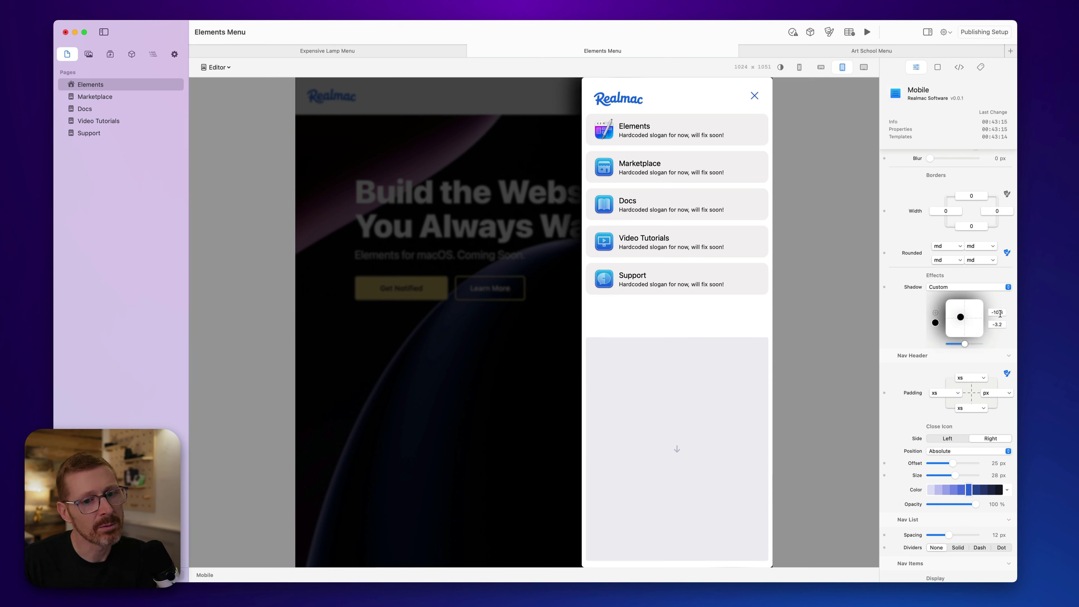
double_click(997, 324)
type("0")
key("Return")
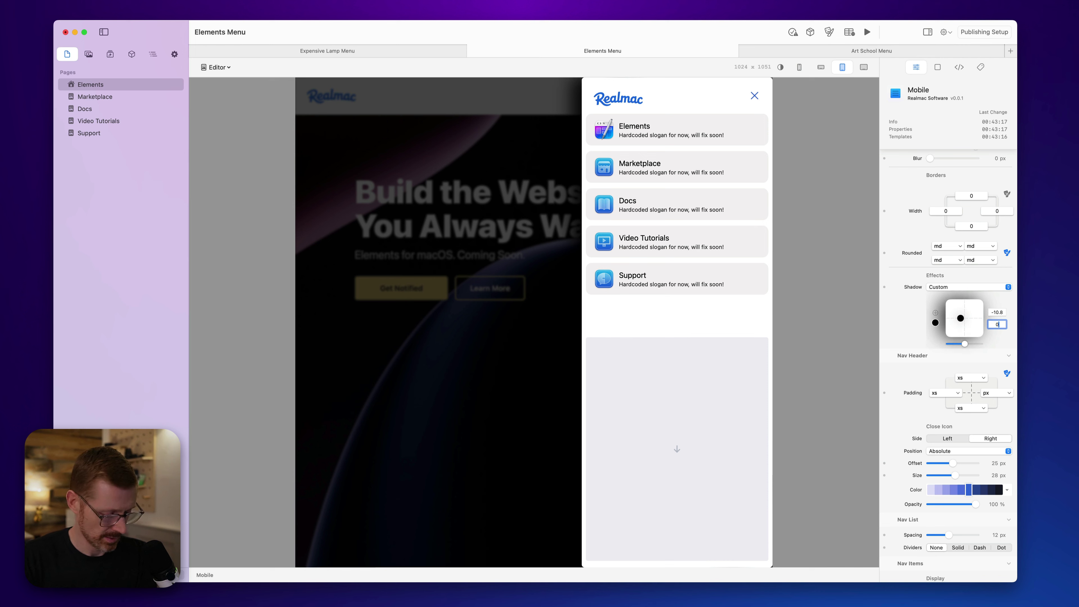
- Set the Nav Container shadow's horizontal offset to -6 and fine-tune its blur to a moderate spread
scroll(916, 315, "up", 1)
left_click_drag(966, 346, 959, 345)
left_click(998, 313)
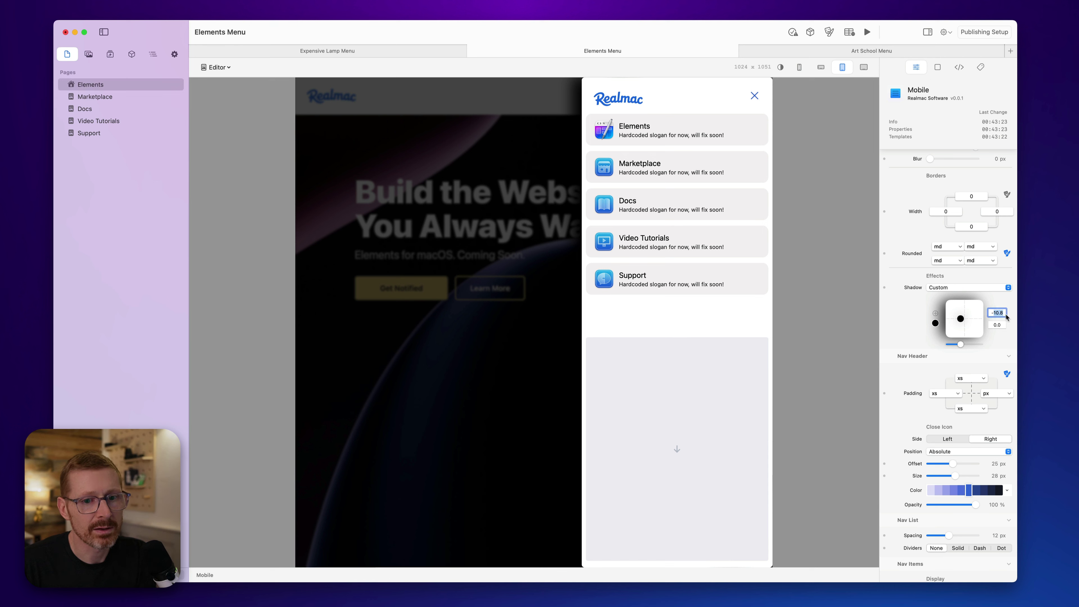
type("-6")
key("Tab")
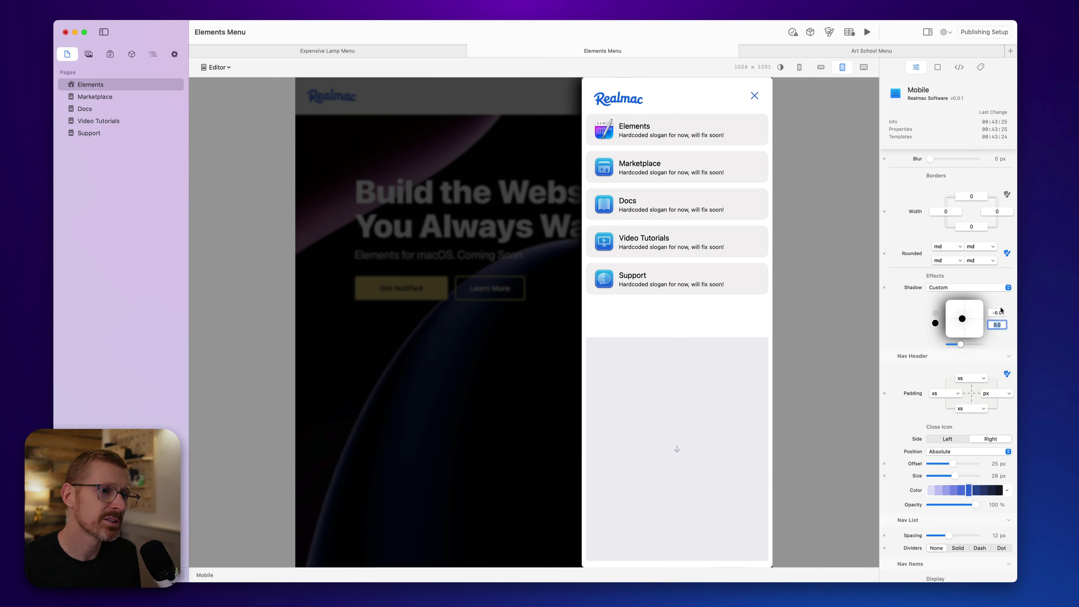
left_click_drag(959, 348, 965, 347)
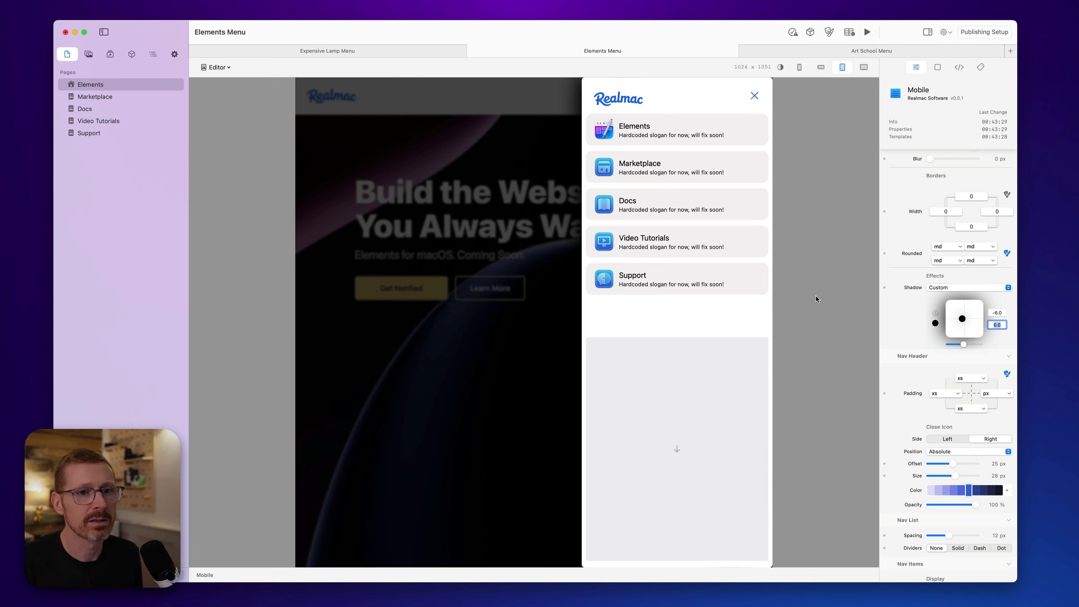
- Set the Mobile component's overlay to 22% opacity with 0 px backdrop blur
scroll(927, 307, "up", 15)
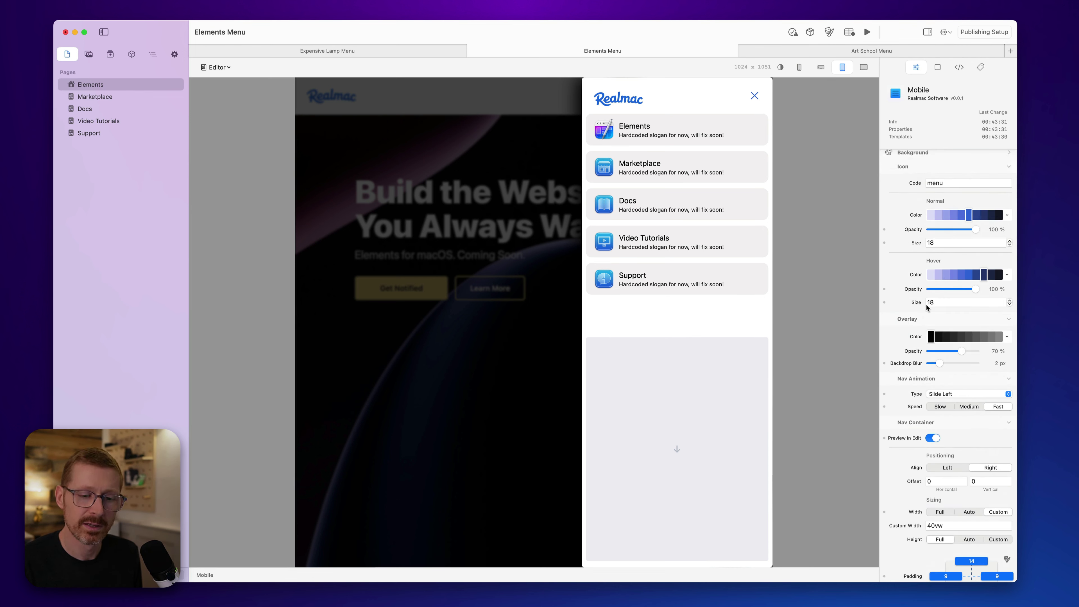
left_click_drag(962, 352, 958, 354)
mouse_move(946, 352)
left_mouse_down()
mouse_move(928, 347)
mouse_move(978, 363)
mouse_move(924, 365)
mouse_move(942, 351)
left_mouse_up()
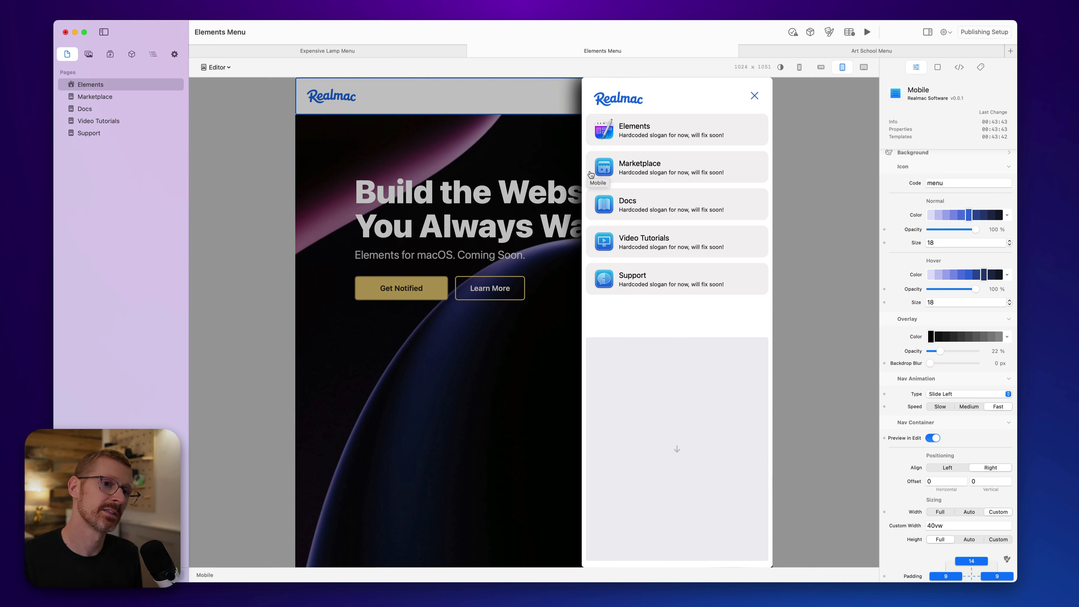
- Change the Nav Animation type to Slide Right
scroll(924, 377, "up", 1)
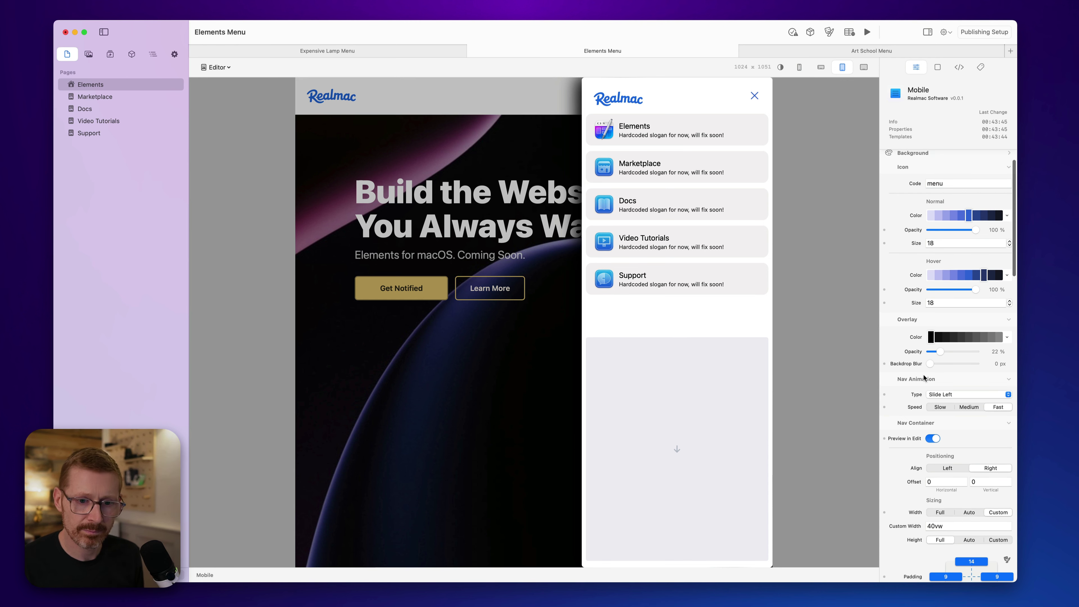
left_click(943, 396)
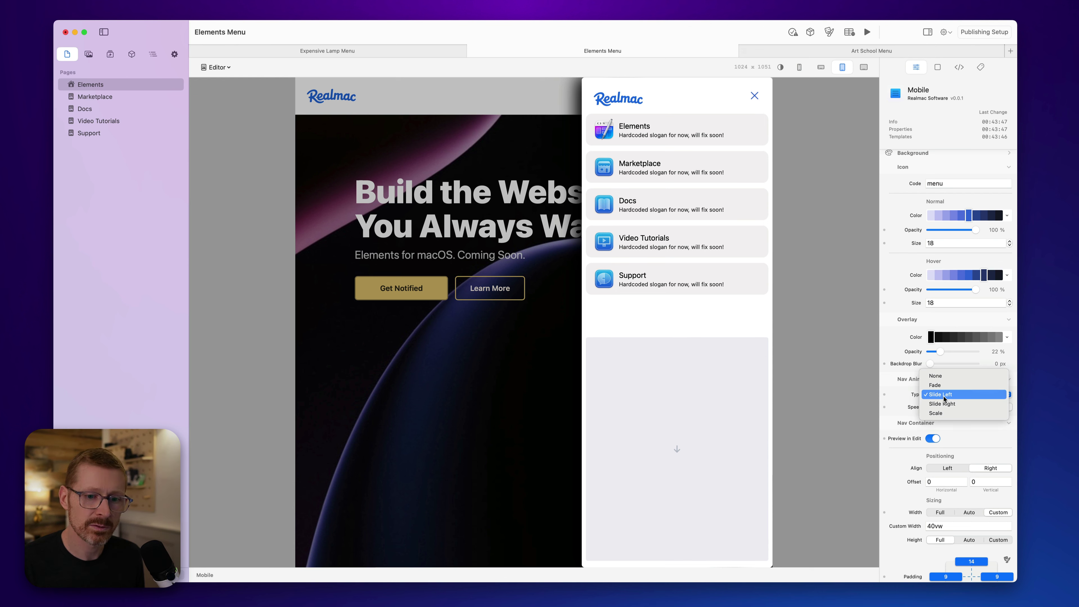
left_click(946, 403)
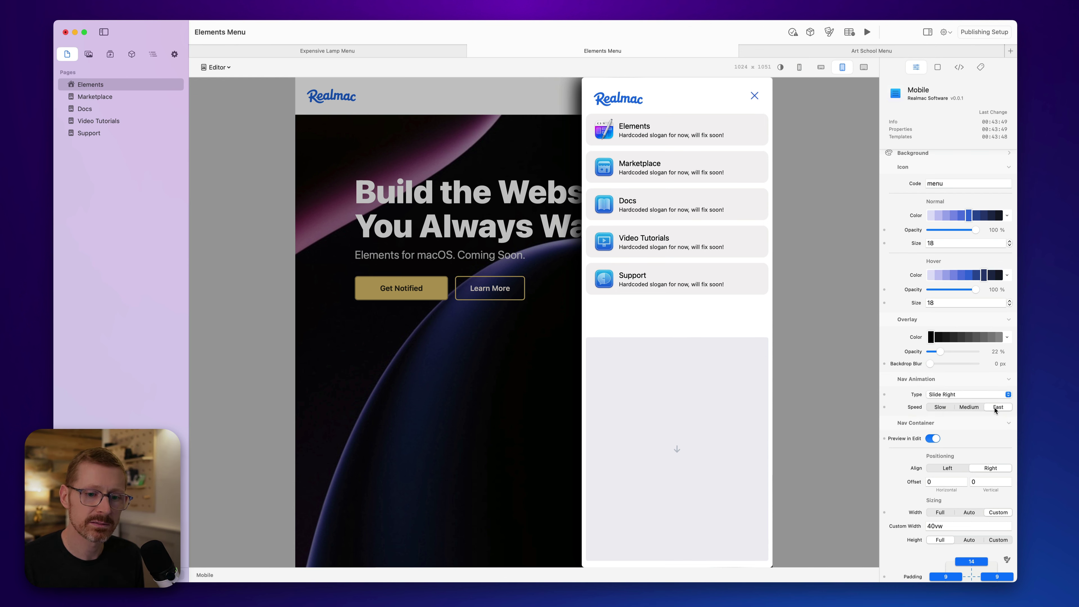
scroll(949, 408, "up", 1)
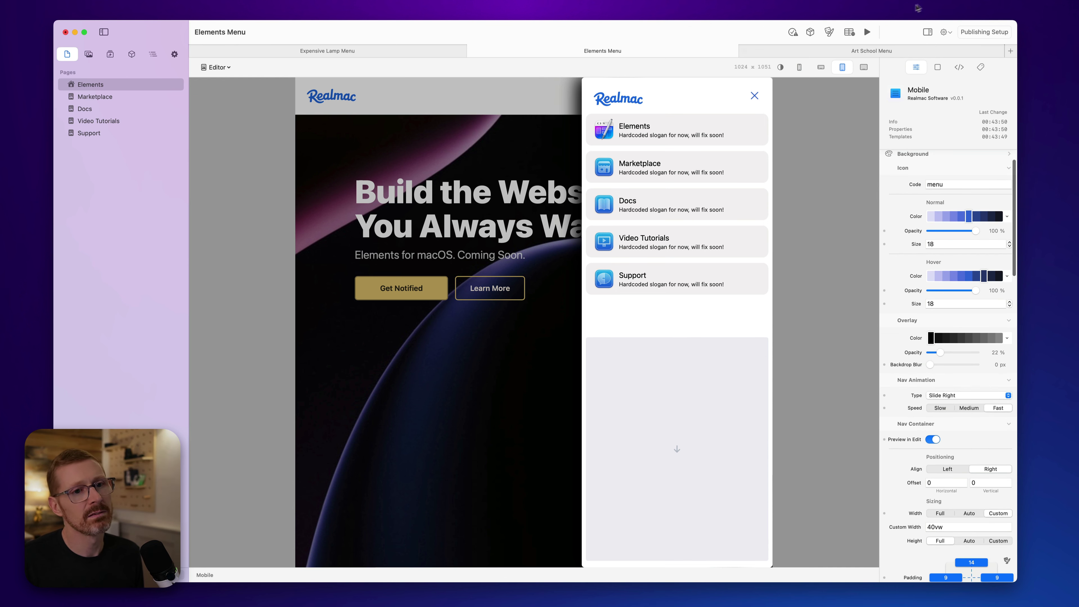
- Preview the Elements page at 866 px wide, and open and close its mobile menu to check the slide animation
left_click(867, 33)
left_click_drag(773, 158, 736, 158)
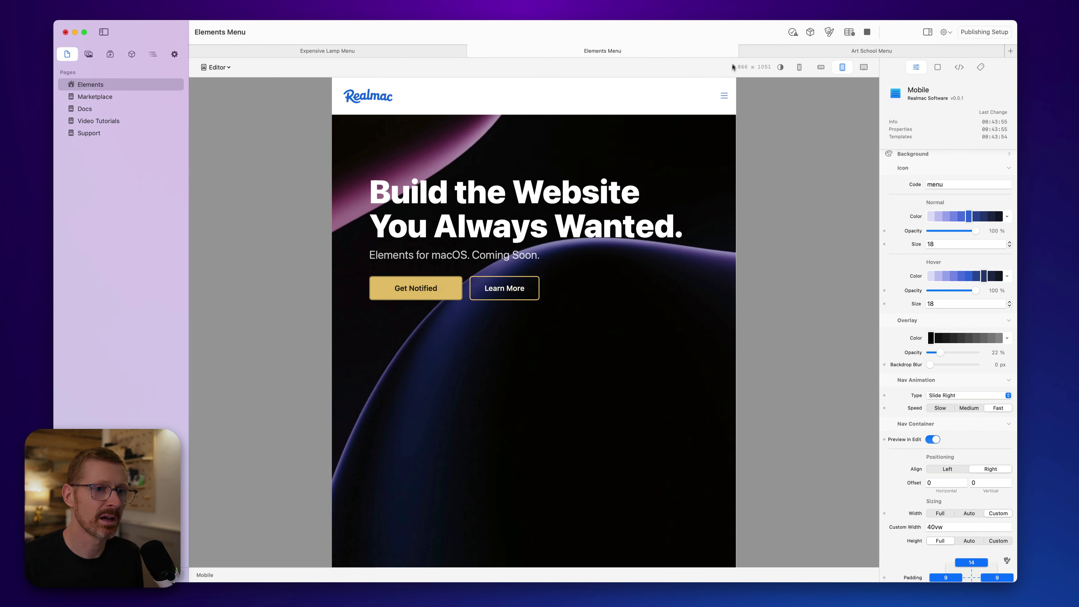
left_click(725, 98)
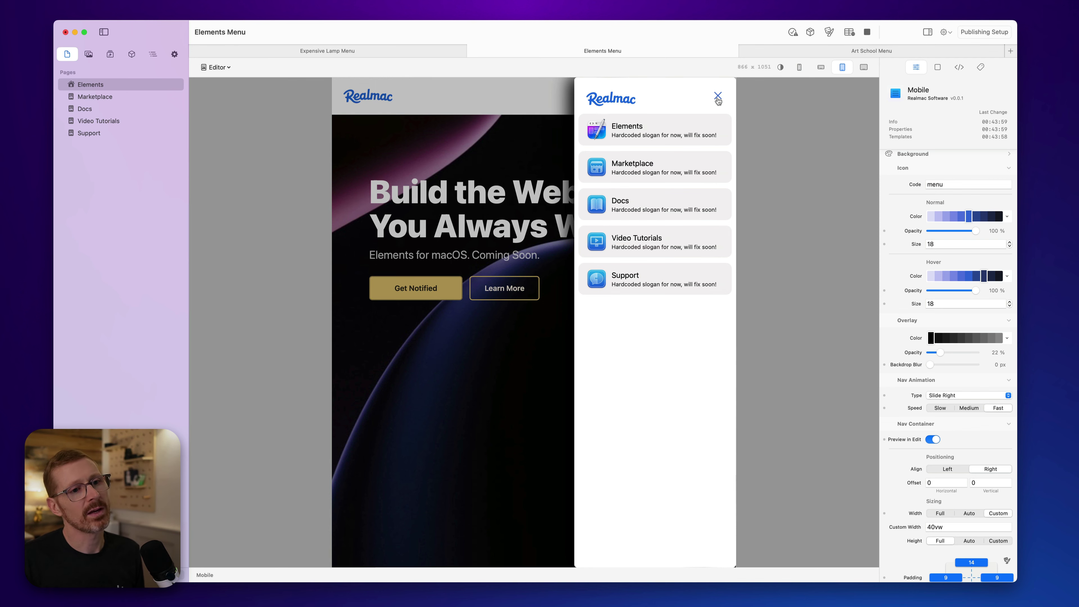
left_click(717, 98)
left_click(724, 98)
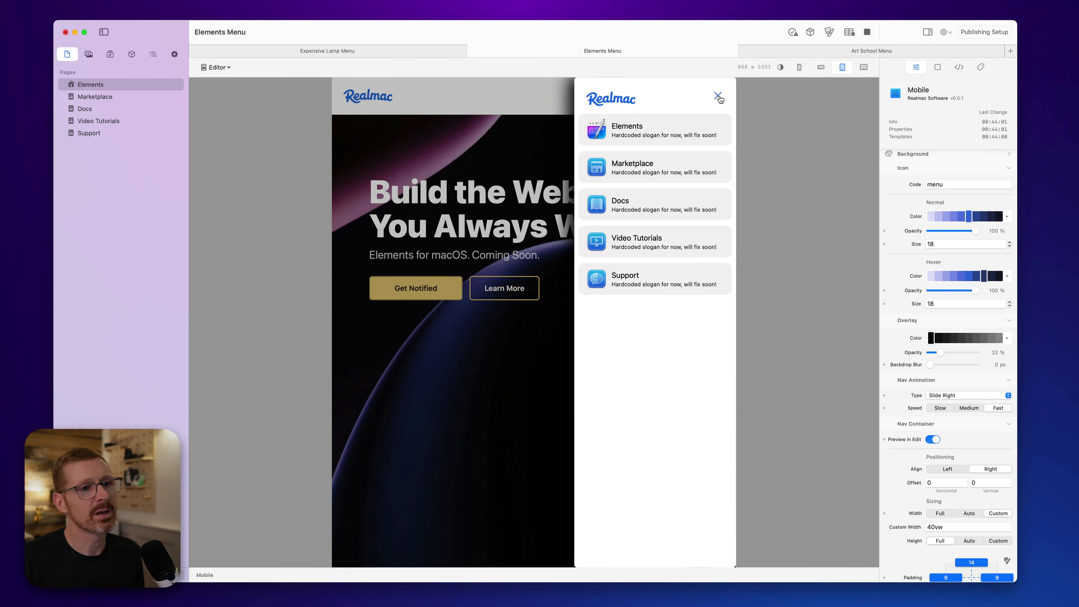
left_click(718, 97)
left_click(725, 99)
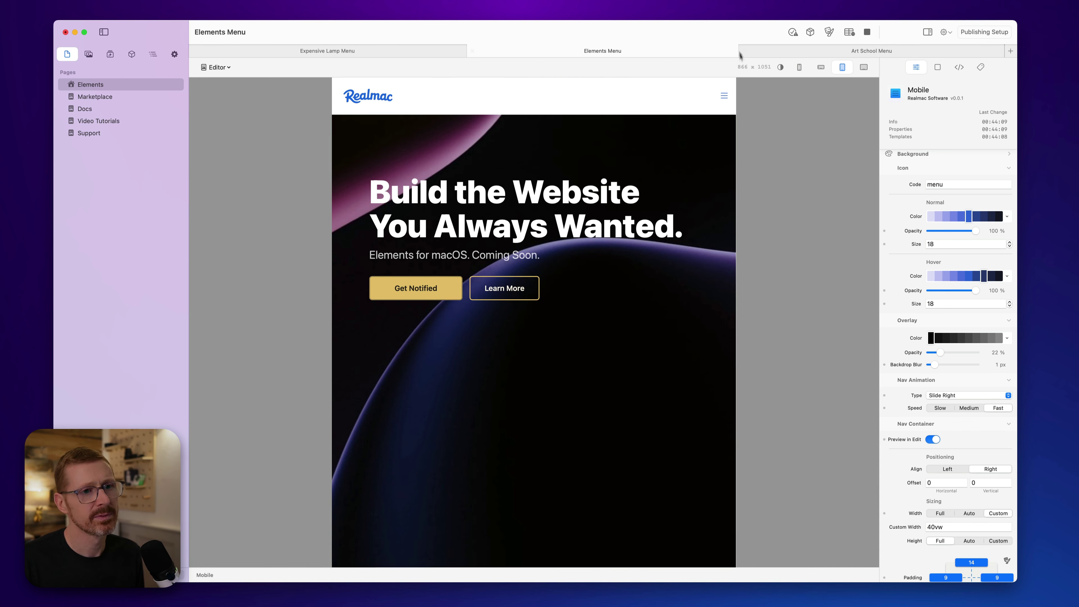
- Set the overlay's backdrop blur to 3 px, and open and close the previewed menu repeatedly to check it
left_click(724, 97)
left_click_drag(933, 363, 944, 363)
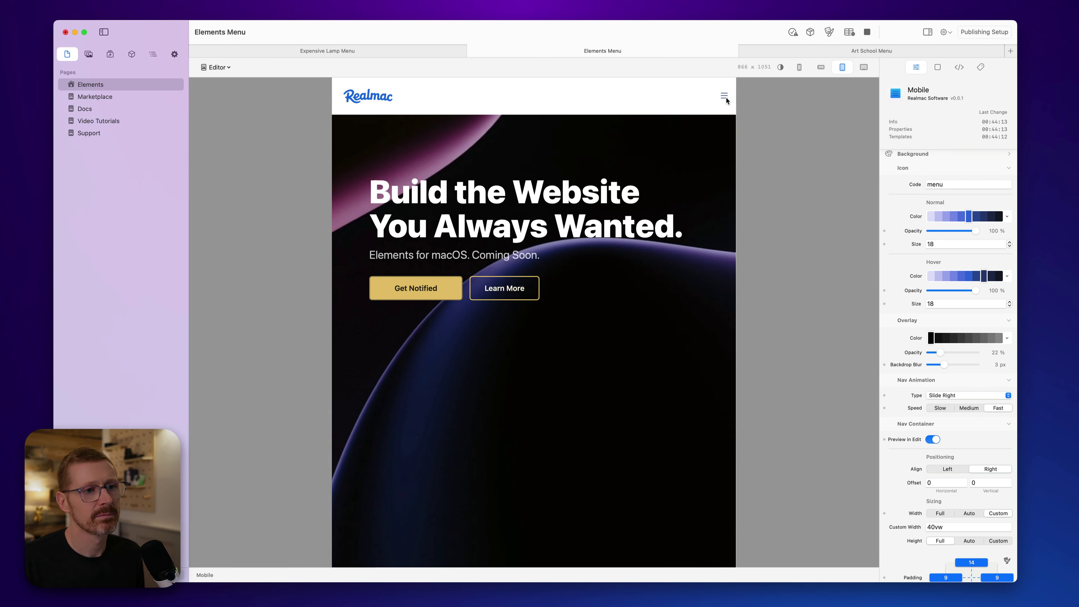
left_click(724, 98)
left_click(718, 96)
left_click(720, 97)
left_click(719, 100)
left_click(724, 98)
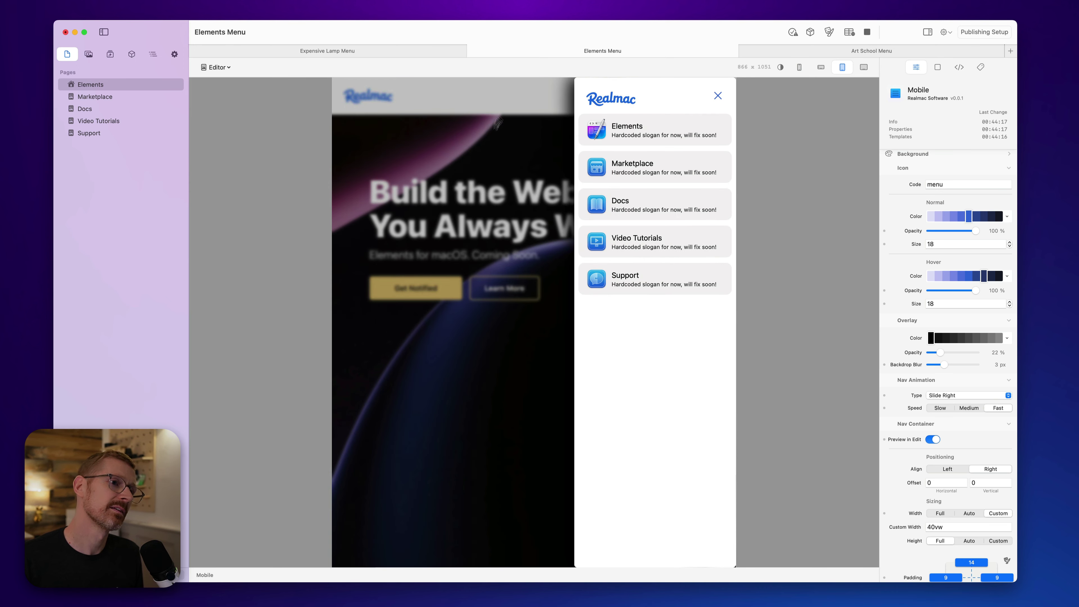
left_click(718, 96)
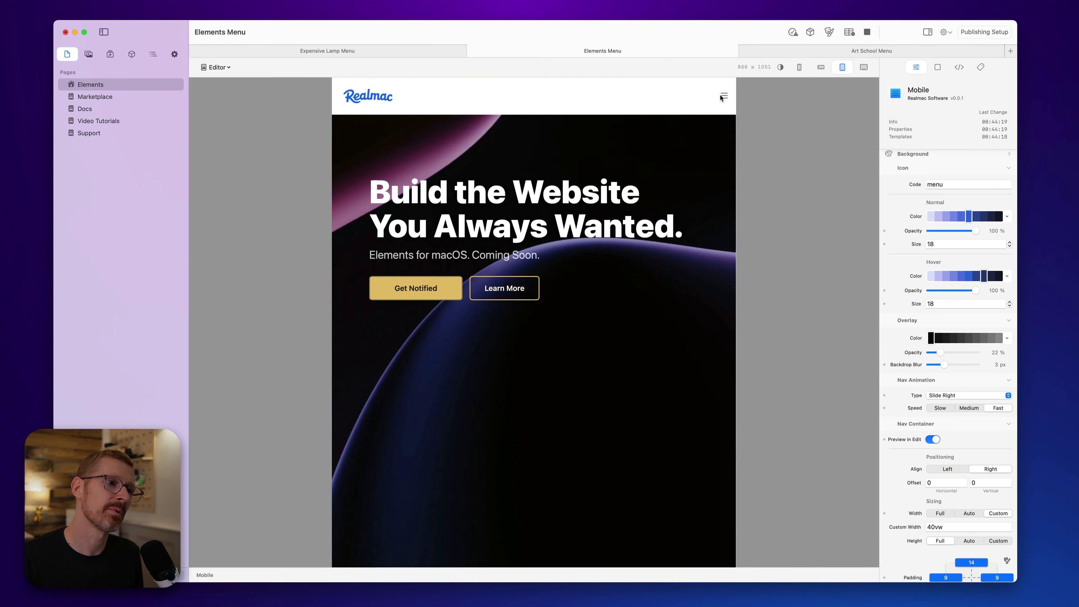
left_click(721, 97)
left_click(718, 96)
left_click(723, 97)
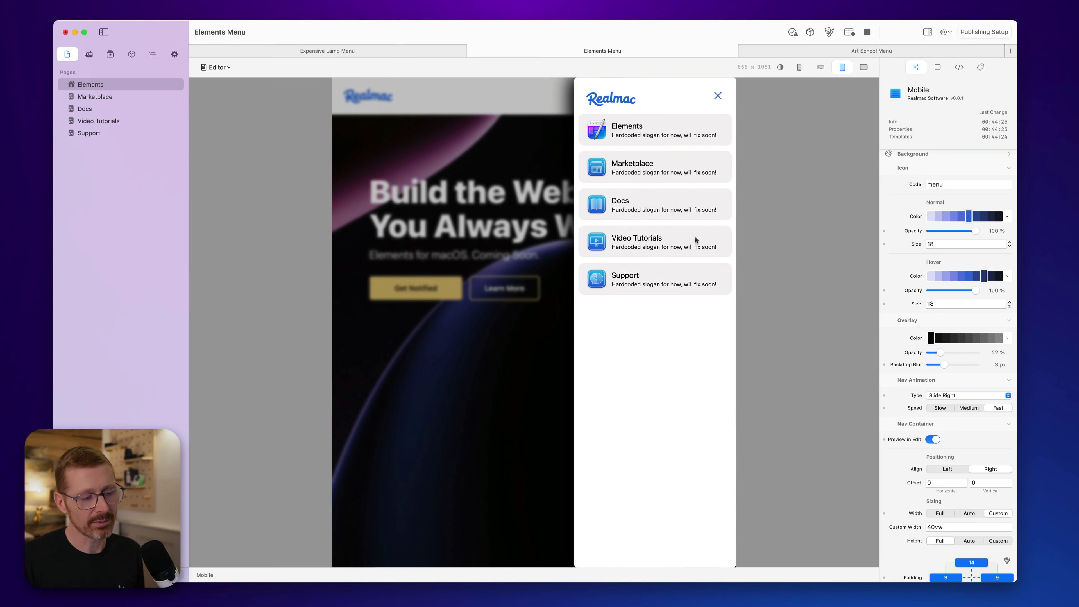
left_click(718, 98)
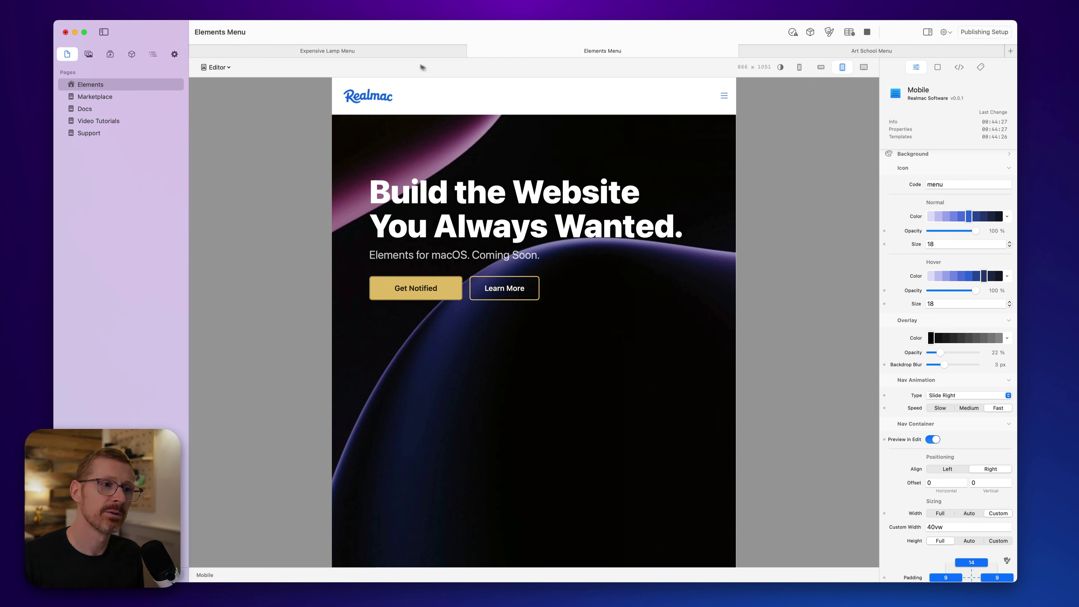
- Look at the Expensive Lamp Menu project's mobile menu, and reopen the previewed menu in the Elements Menu project for comparison
left_click(409, 53)
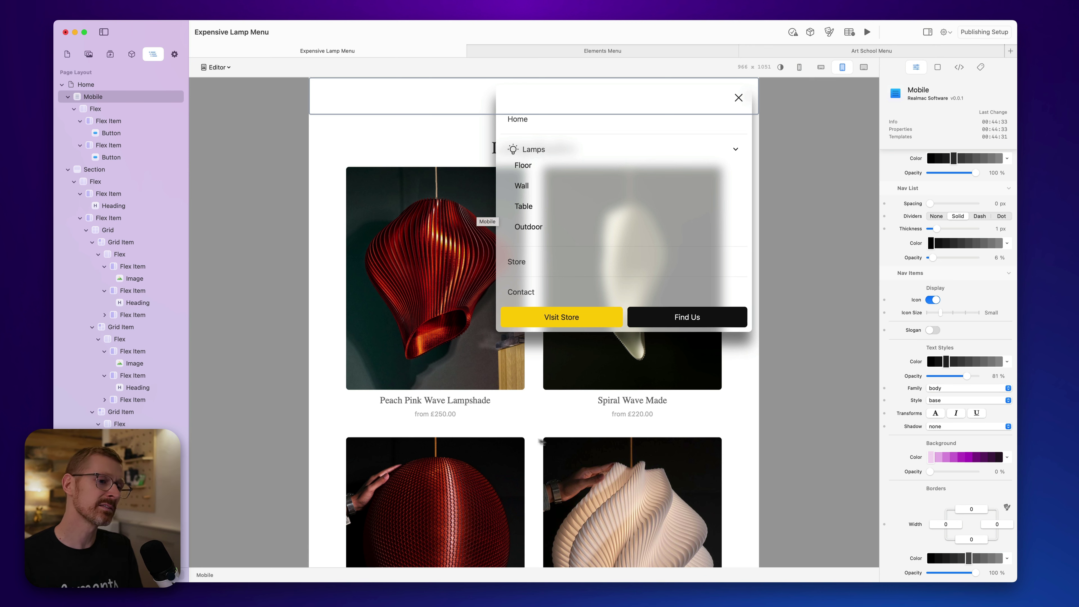
left_click(603, 51)
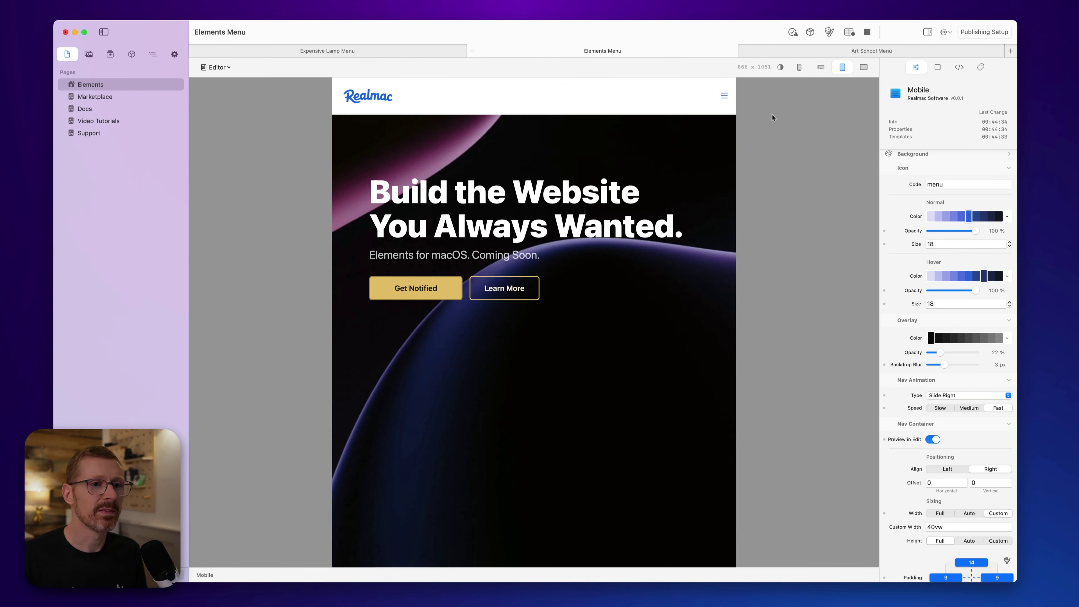
left_click(725, 97)
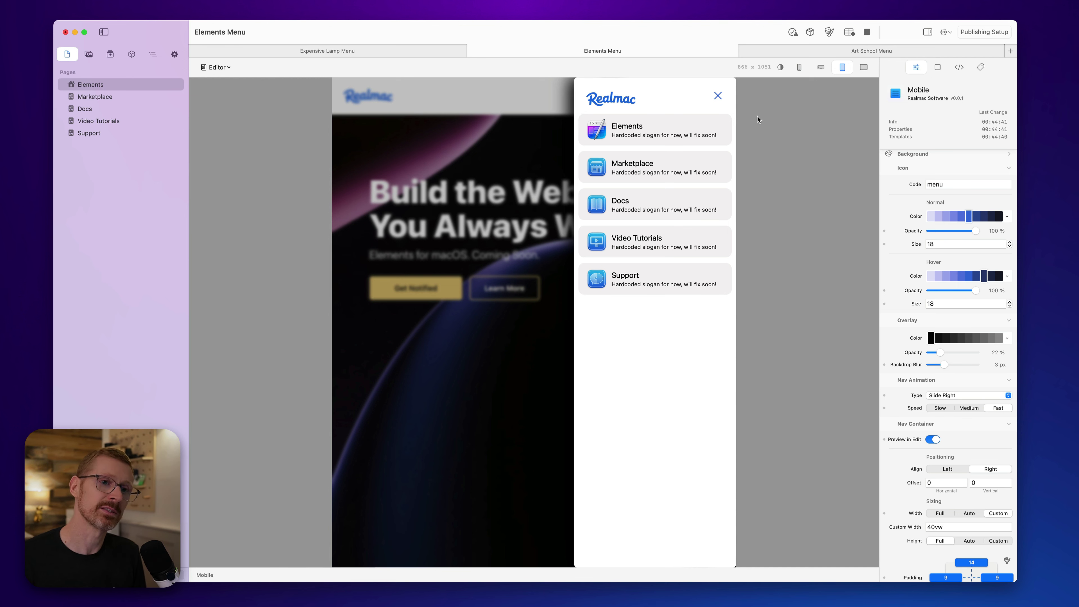
left_click(462, 54)
left_click(526, 56)
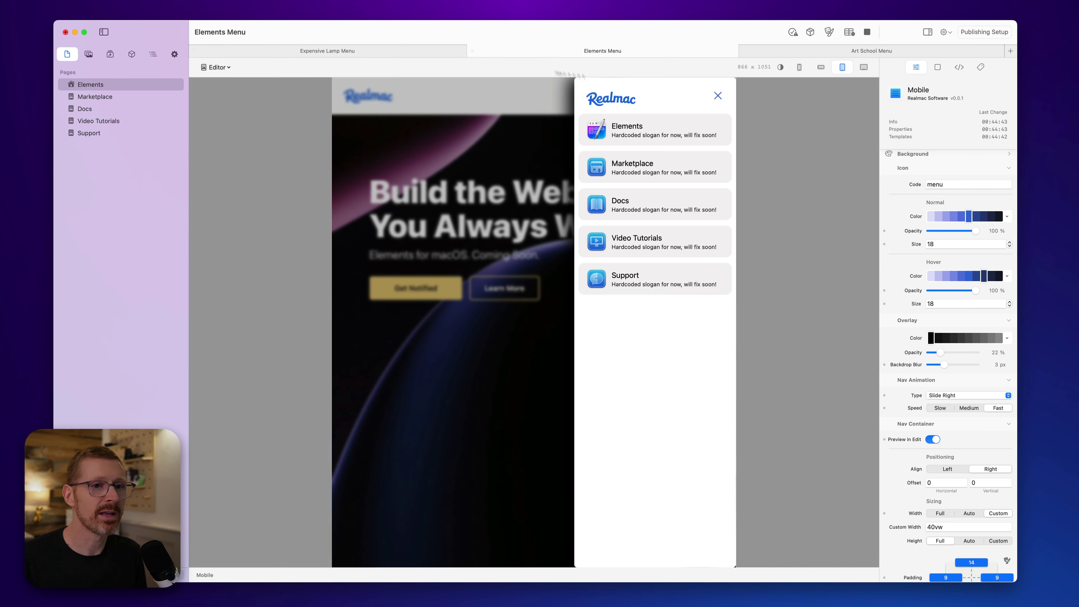
- Switch to the Art School Menu project, widen its page canvas to 990 px, and look through the Home page
left_click(790, 49)
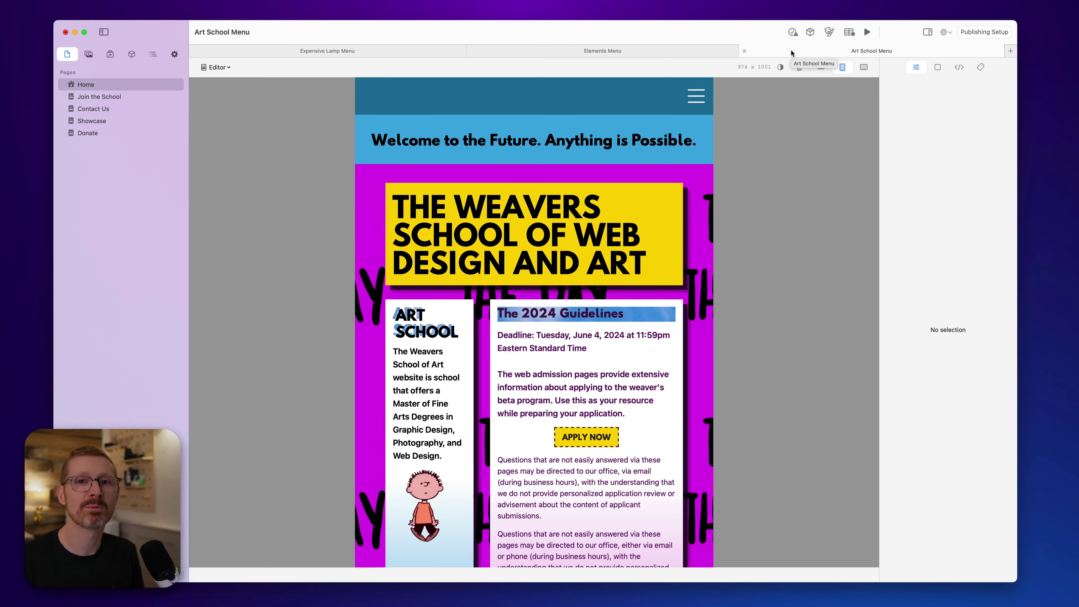
left_click_drag(718, 198, 766, 196)
scroll(754, 212, "down", 15)
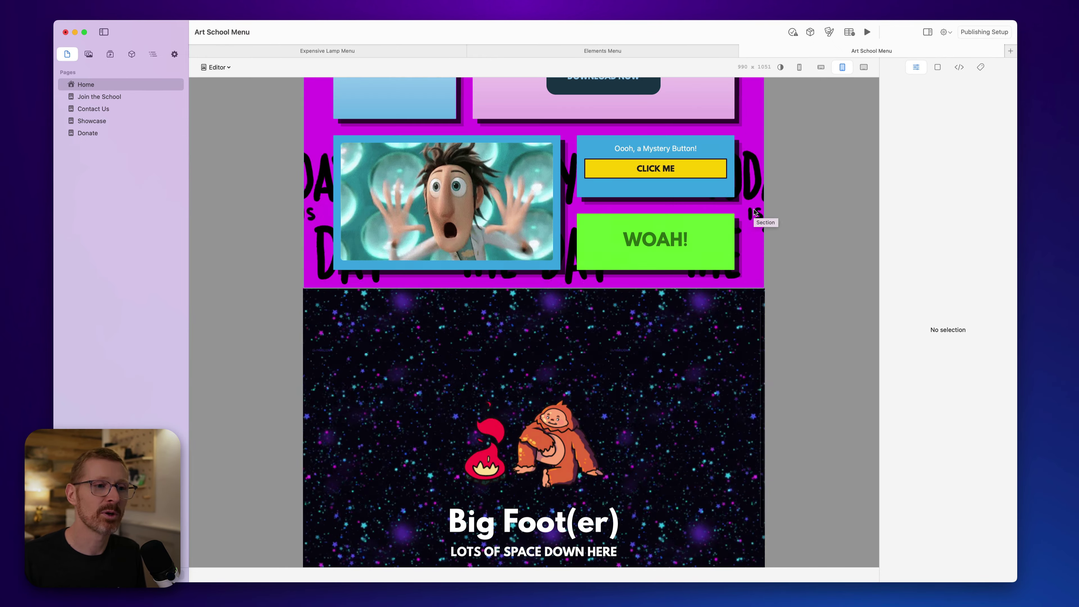
scroll(763, 238, "up", 20)
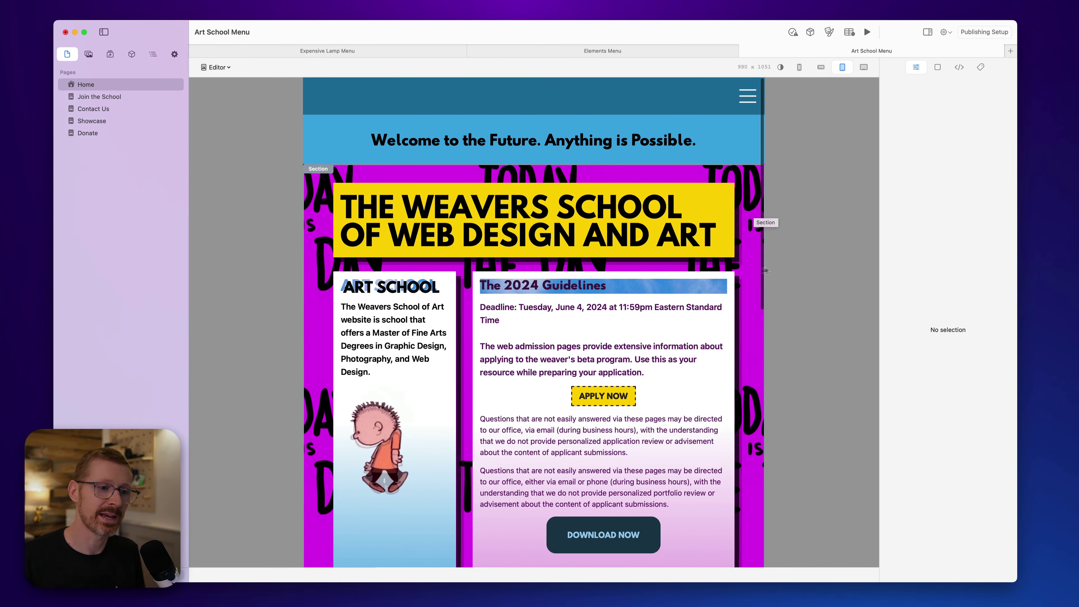
- Preview the Art School Home page and examine its mobile menu with the custom image, text and button
left_click(866, 31)
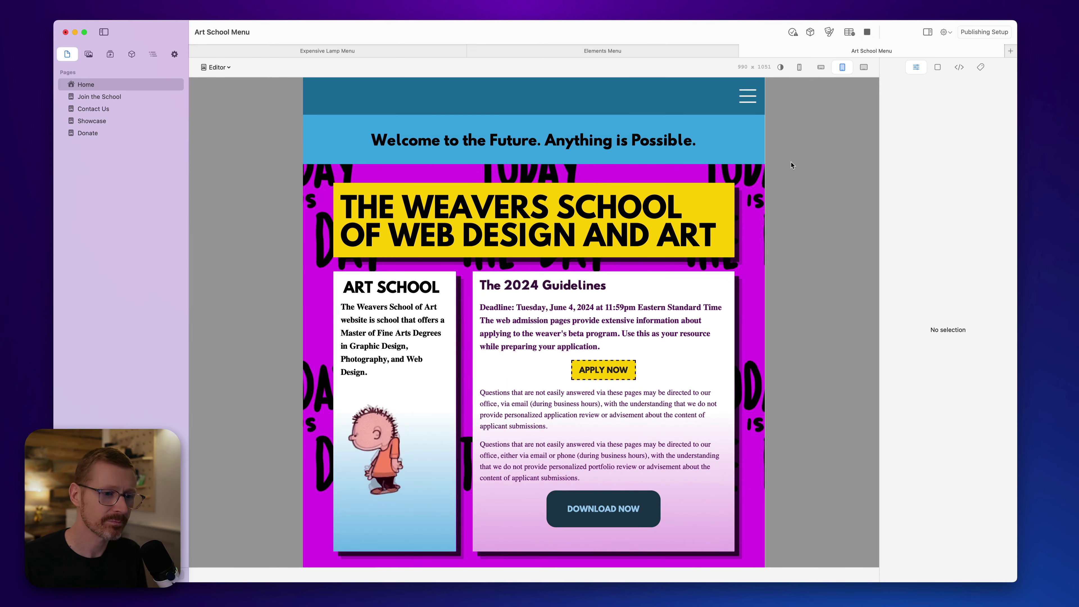
left_click(749, 97)
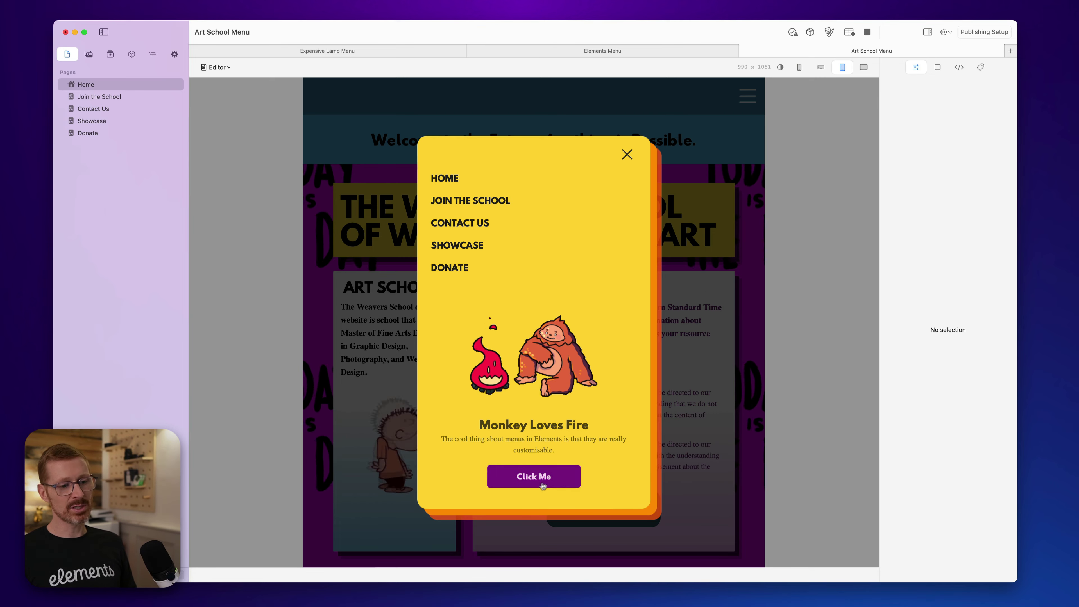
left_click(628, 154)
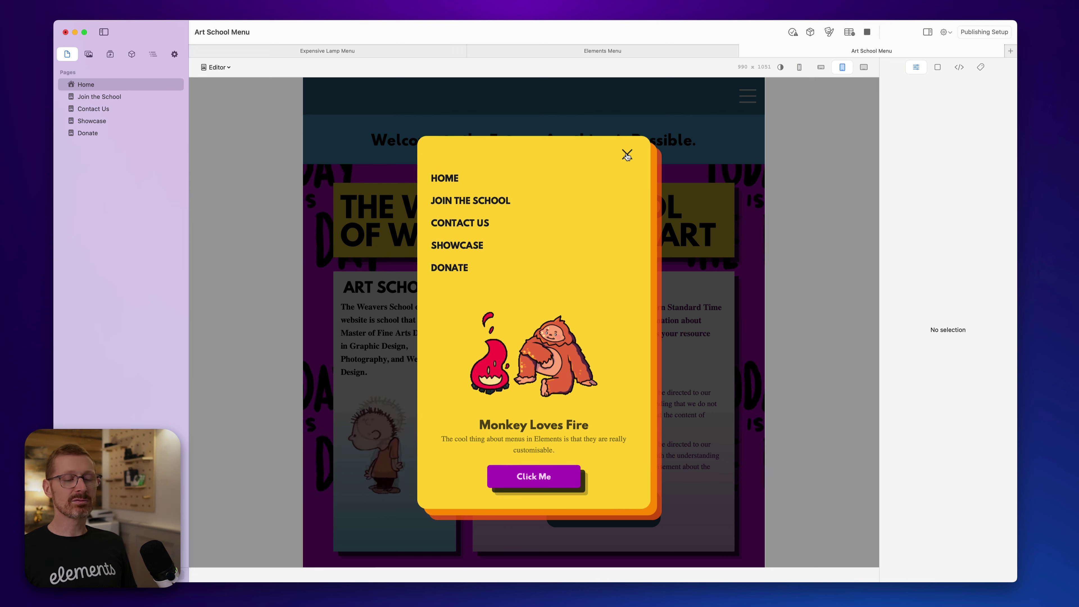
- Compare the mobile menus of the Elements Menu, Expensive Lamp Menu and Art School Menu projects
left_click(633, 52)
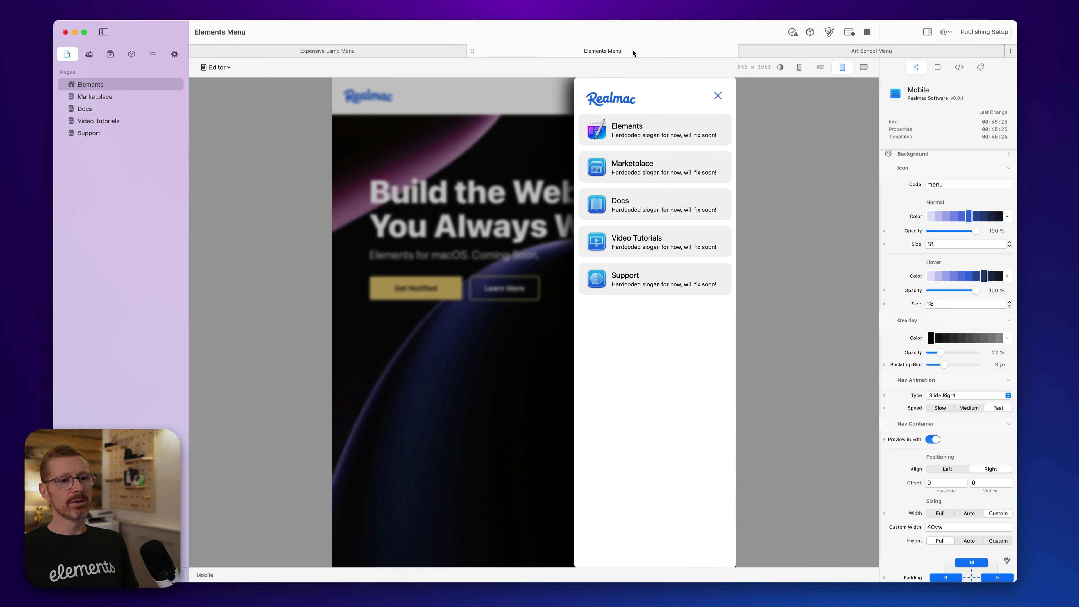
left_click(365, 53)
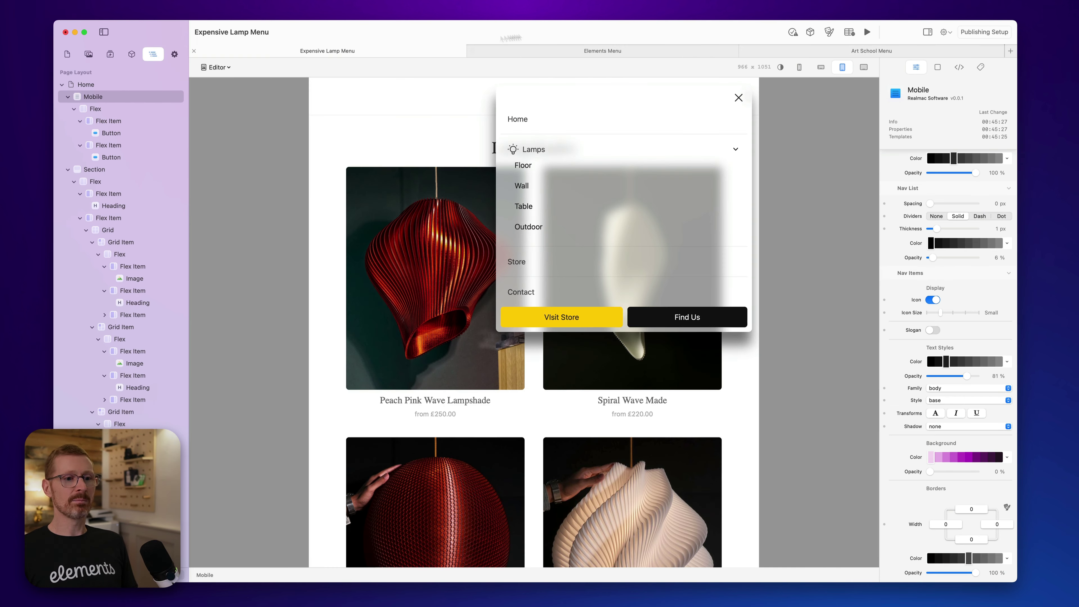
left_click(559, 48)
left_click(791, 53)
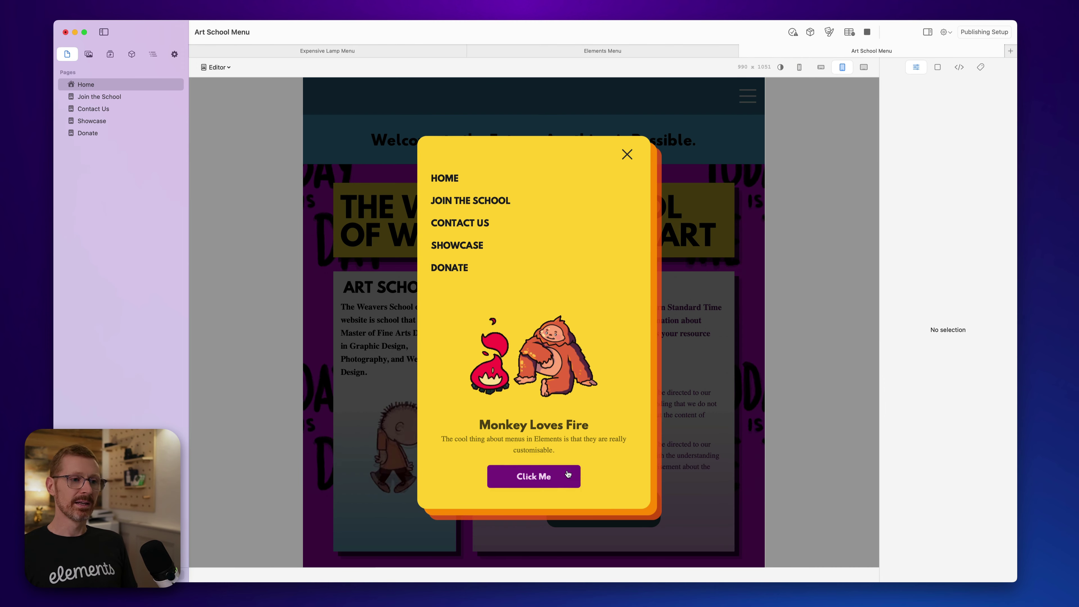
left_click(380, 51)
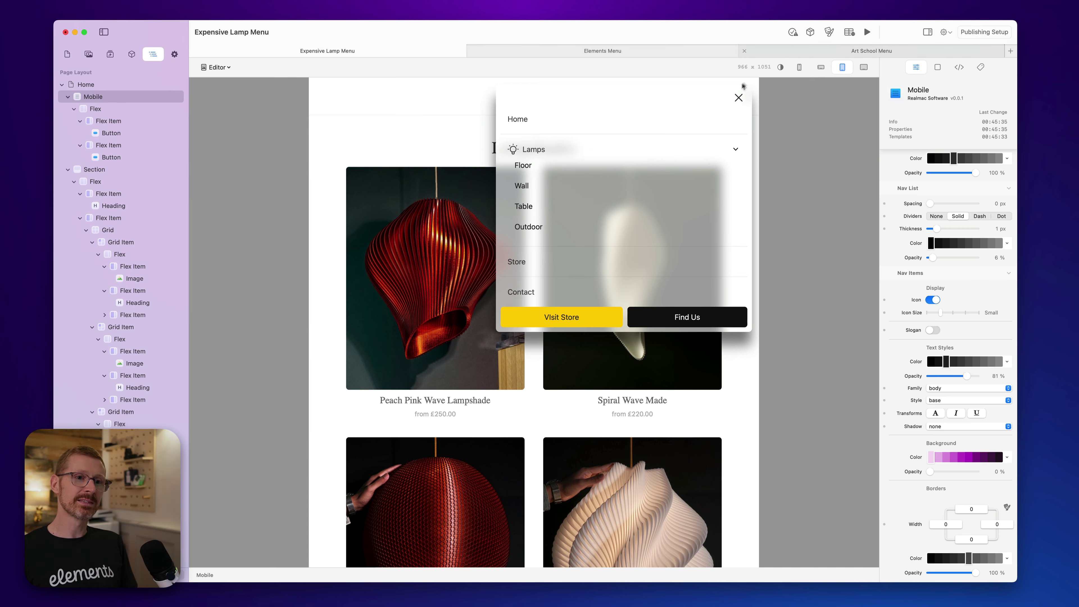
- Switch to the Art School Menu project, and replay the opening and closing of its previewed mobile menu
left_click(796, 54)
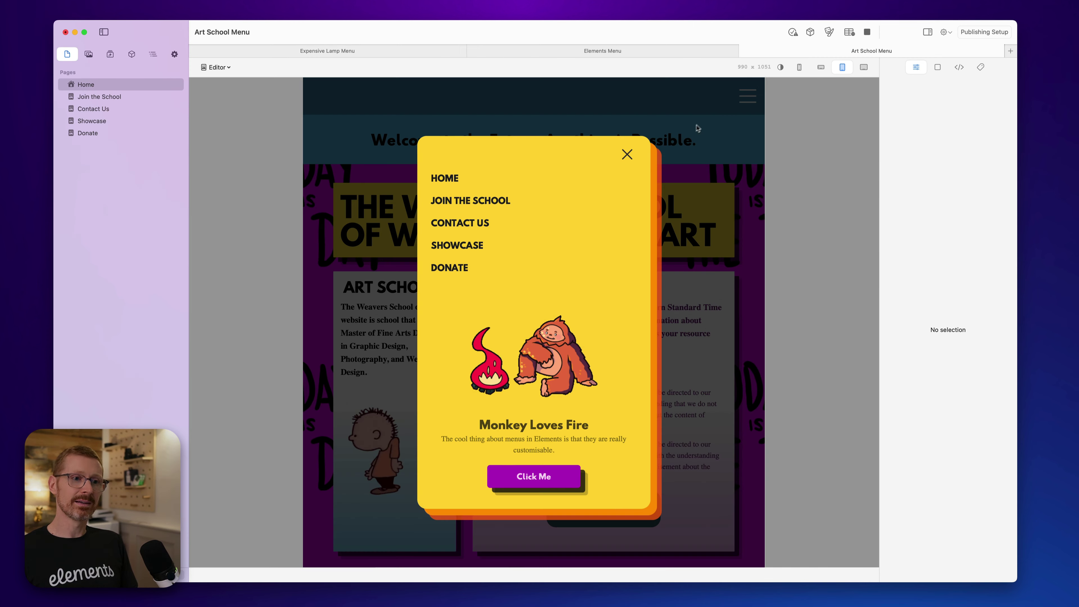
left_click(627, 161)
left_click(748, 96)
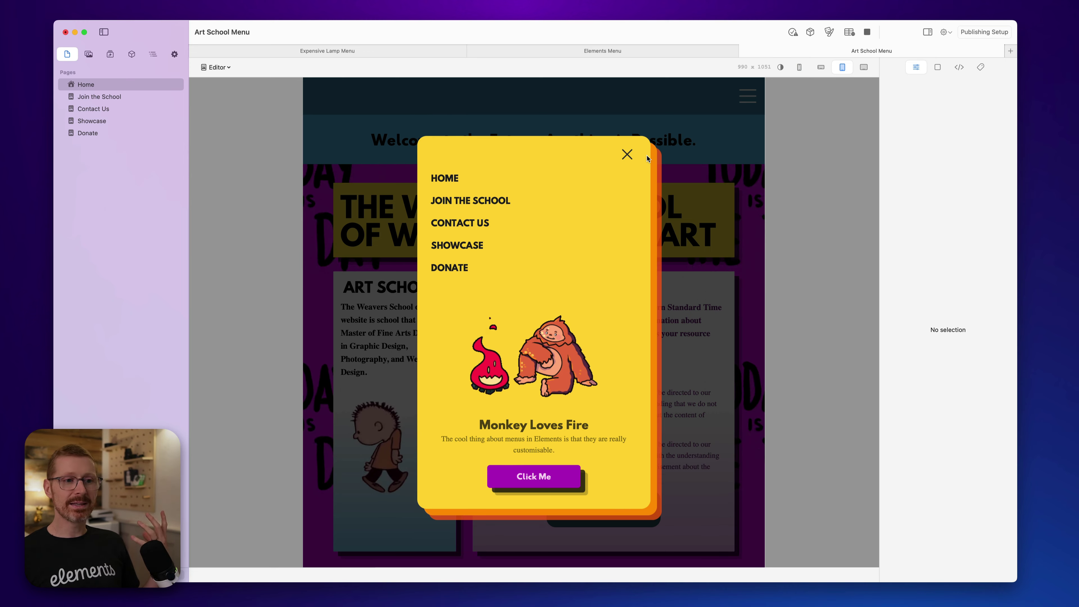
left_click(626, 153)
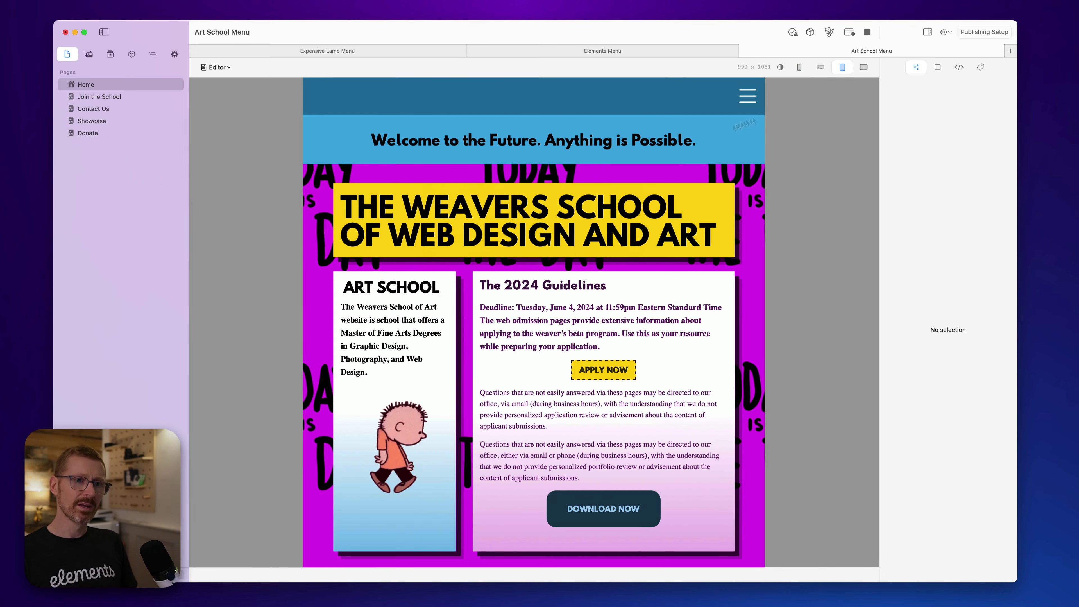
- Check the Art School mobile menu at the desktop canvas size, and narrow the canvas to 1278 px
left_click(863, 67)
left_click_drag(795, 123, 879, 152)
left_click(688, 101)
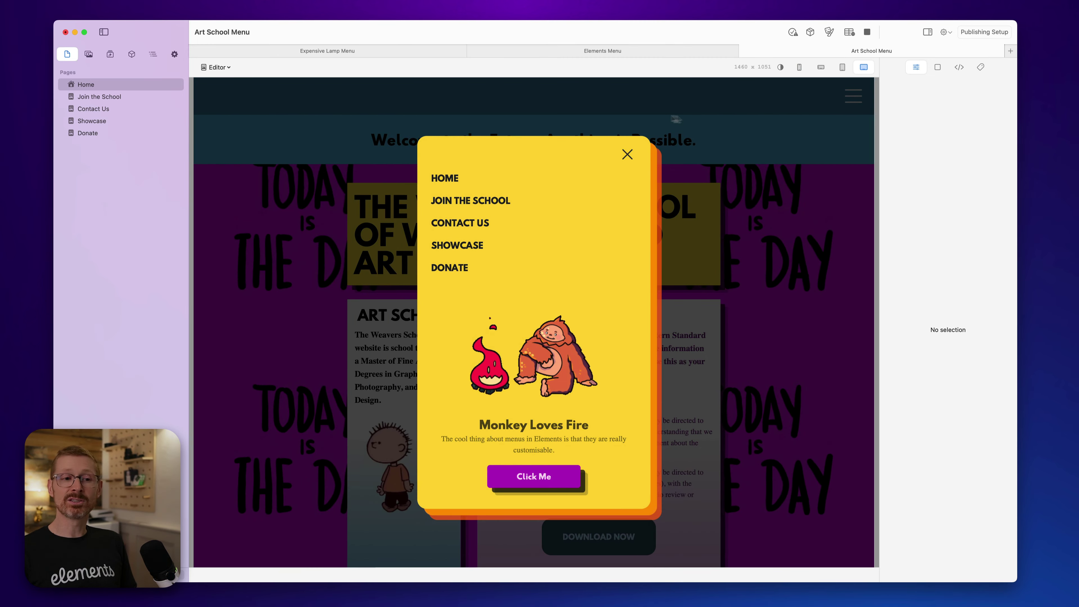
left_click(636, 156)
left_click(630, 156)
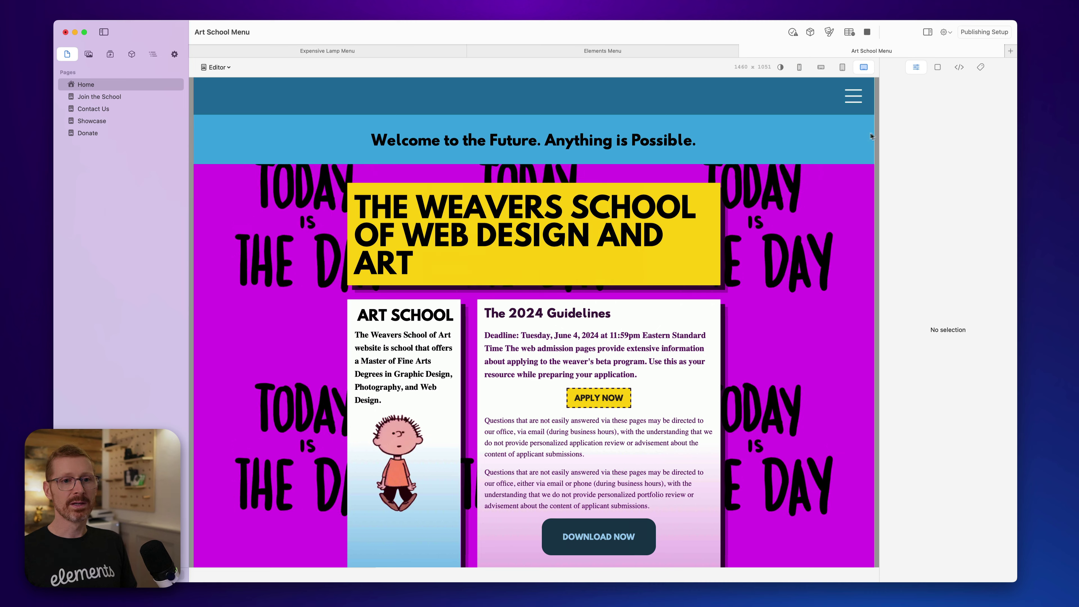
left_click_drag(876, 149, 831, 127)
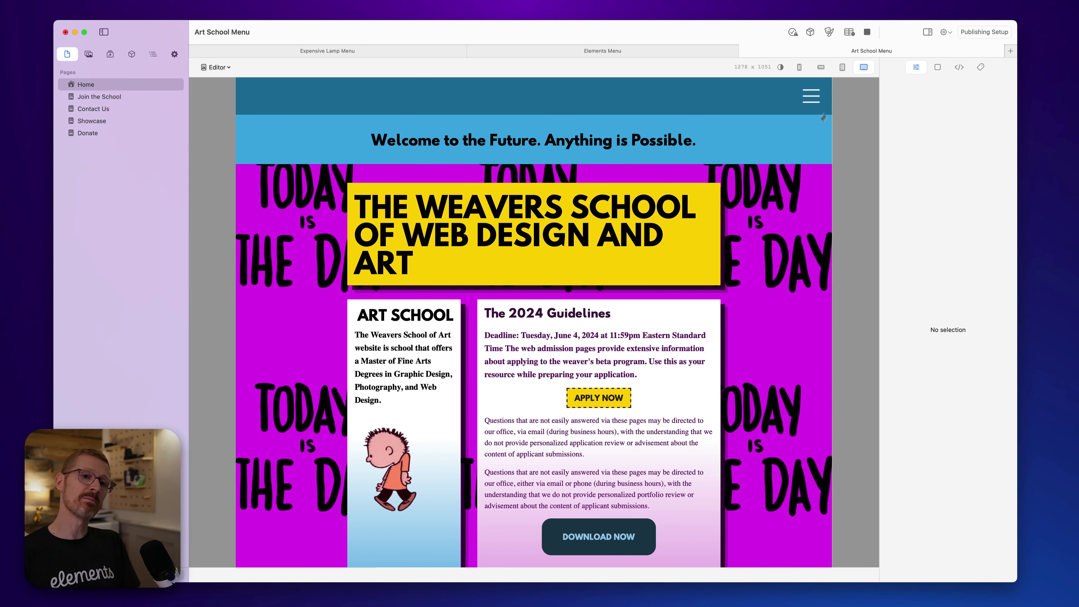
- Return to editing, show the Mobile component's menu on the canvas, and examine its container, header and nav item settings
left_click(866, 33)
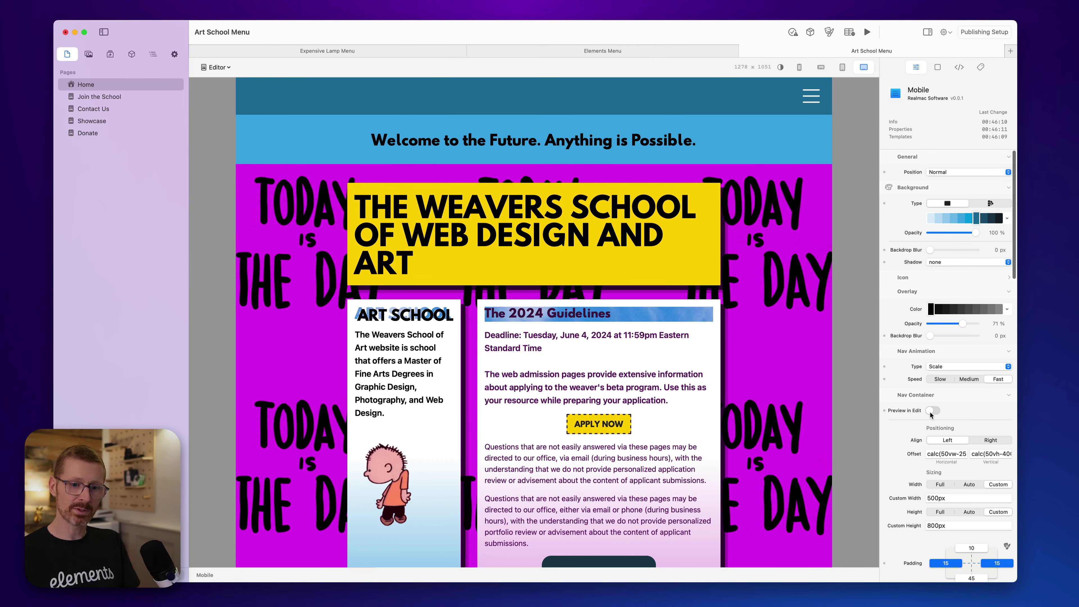
left_click(933, 410)
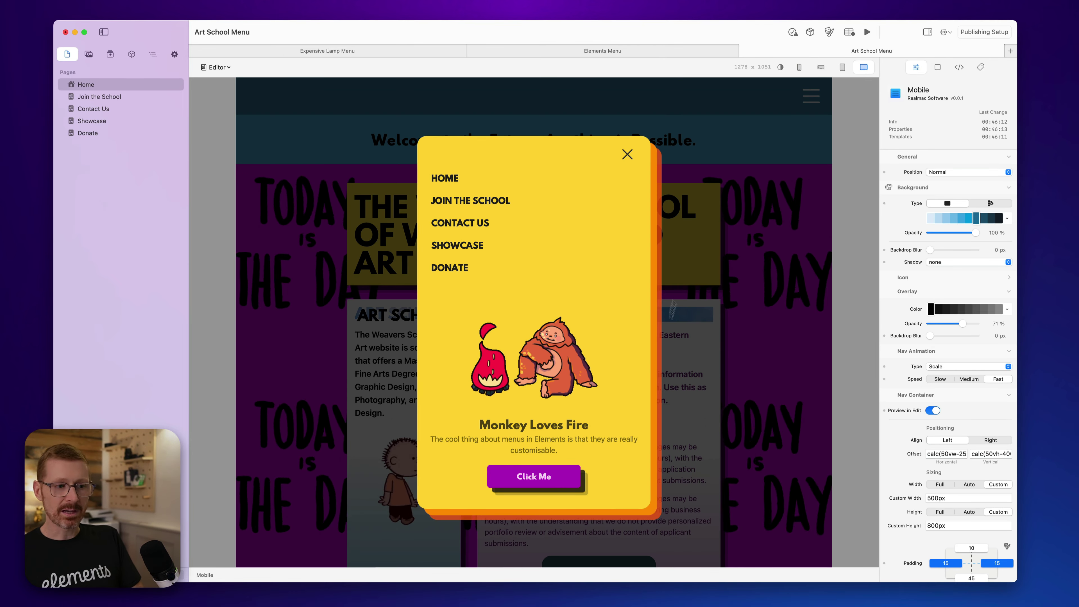
scroll(909, 395, "down", 10)
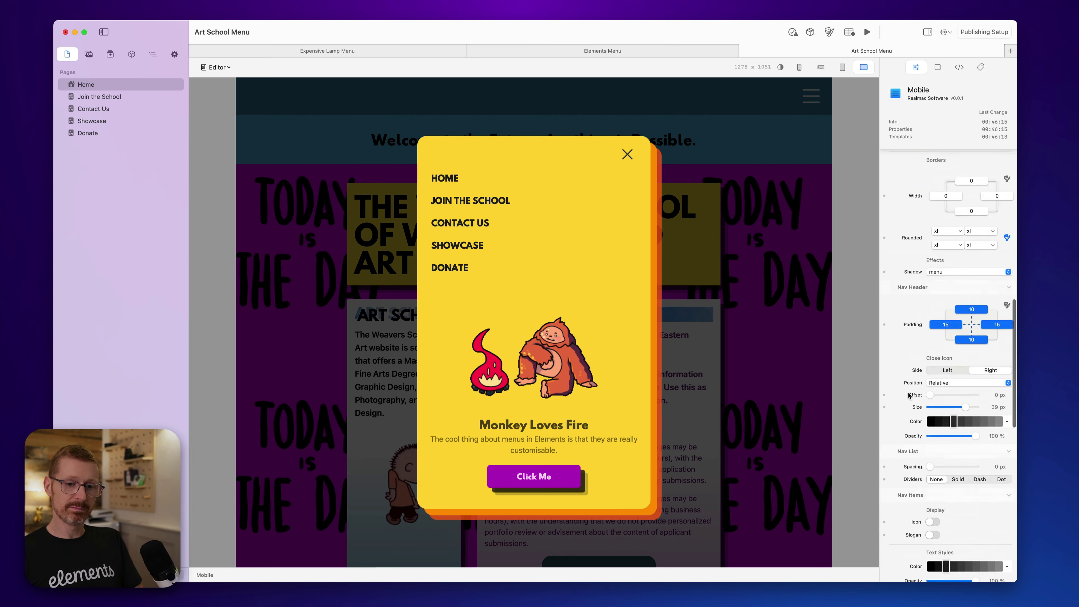
scroll(908, 393, "down", 4)
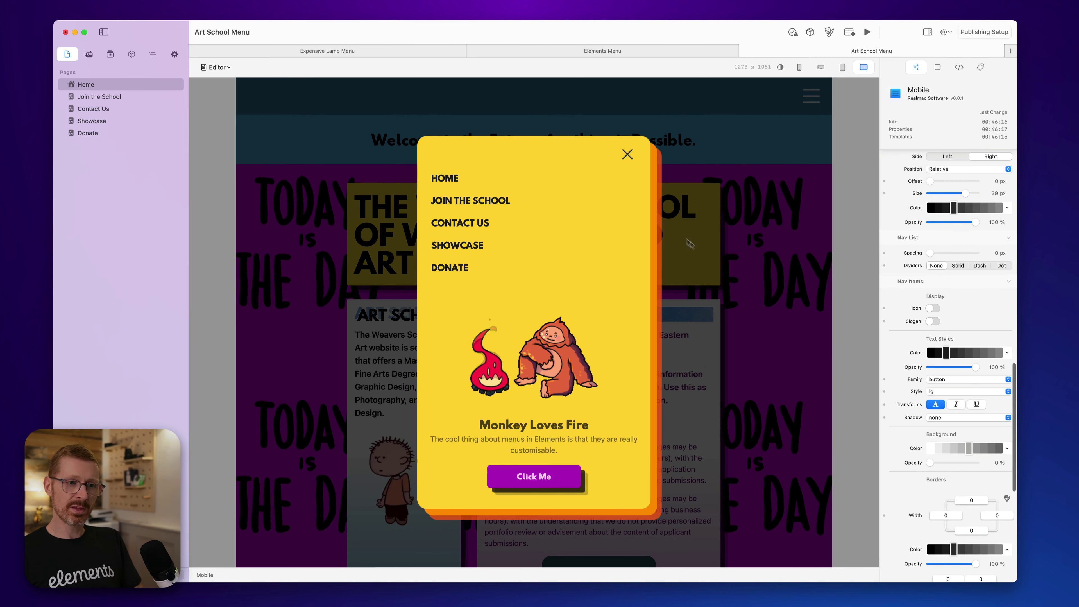
- In the theme's custom shadows, offset the darker orange layer of the menu shadow to X 13.7 and Y 14.1
left_click(830, 33)
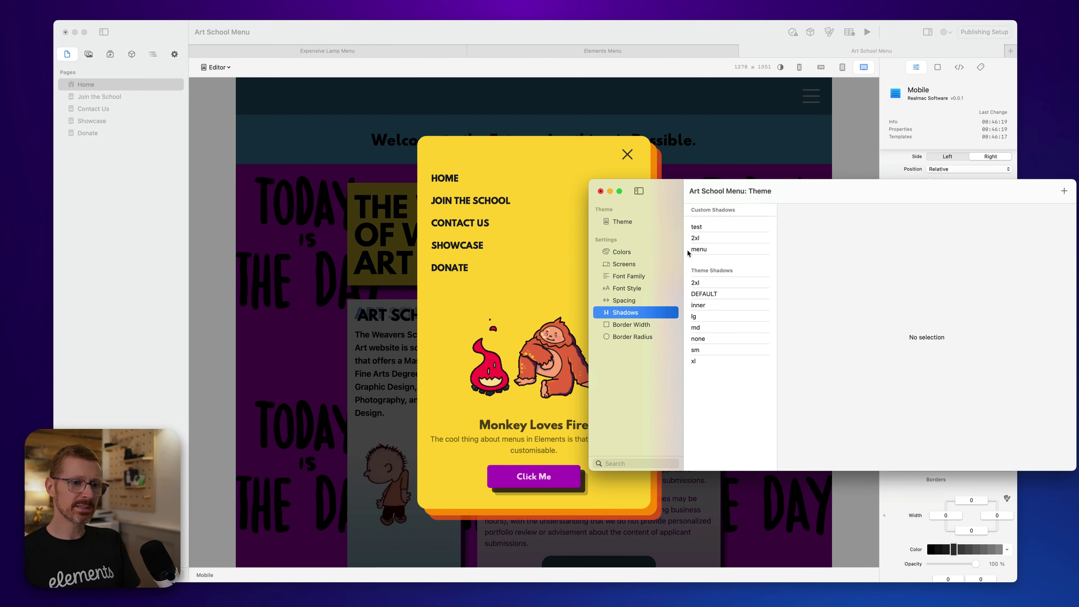
left_click(717, 251)
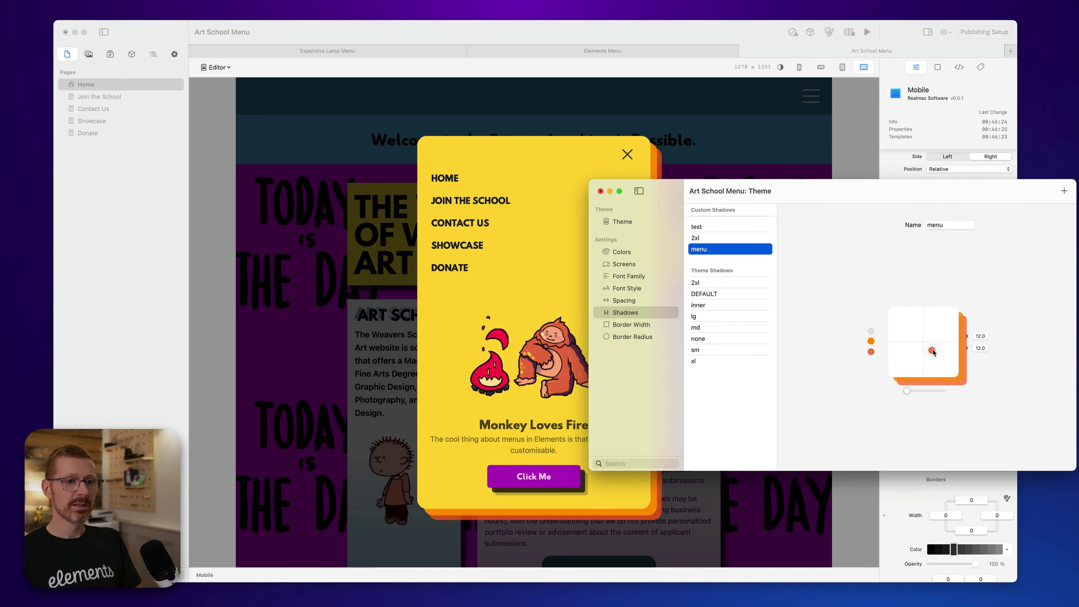
mouse_move(933, 351)
left_mouse_down()
mouse_move(909, 329)
mouse_move(943, 329)
mouse_move(934, 352)
left_mouse_up()
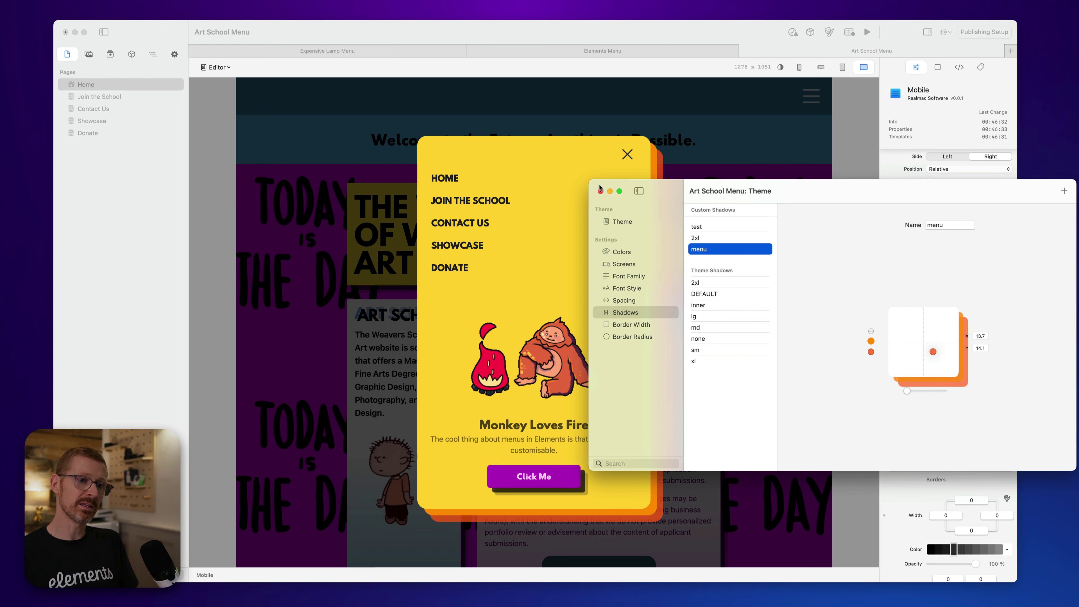
key("super+w")
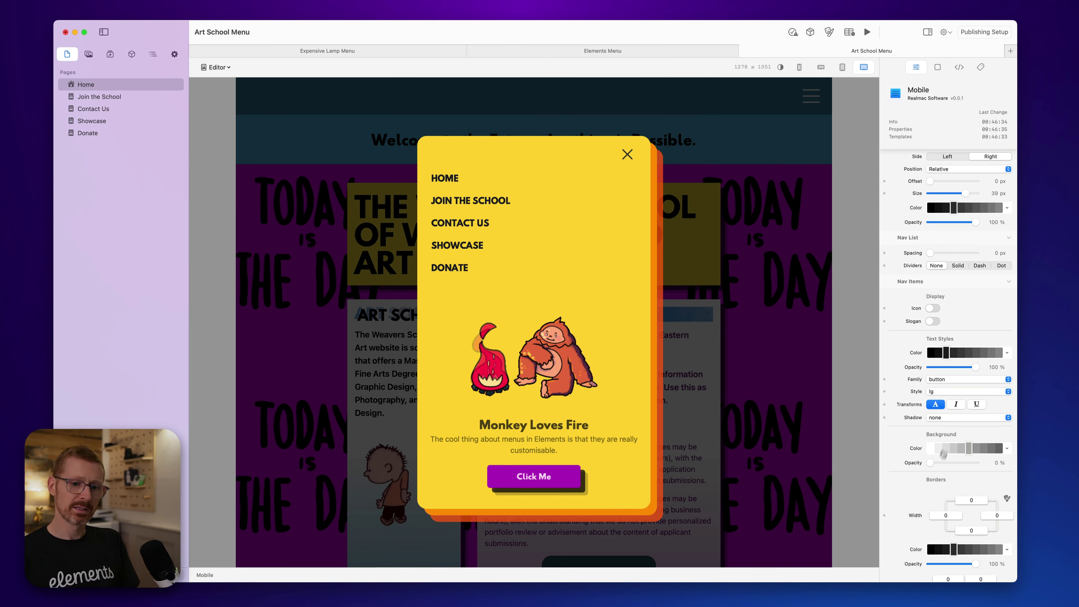
- Turn off the Mobile menu's in-edit preview, and apply the menu shadow to the yellow page title section
scroll(911, 408, "up", 10)
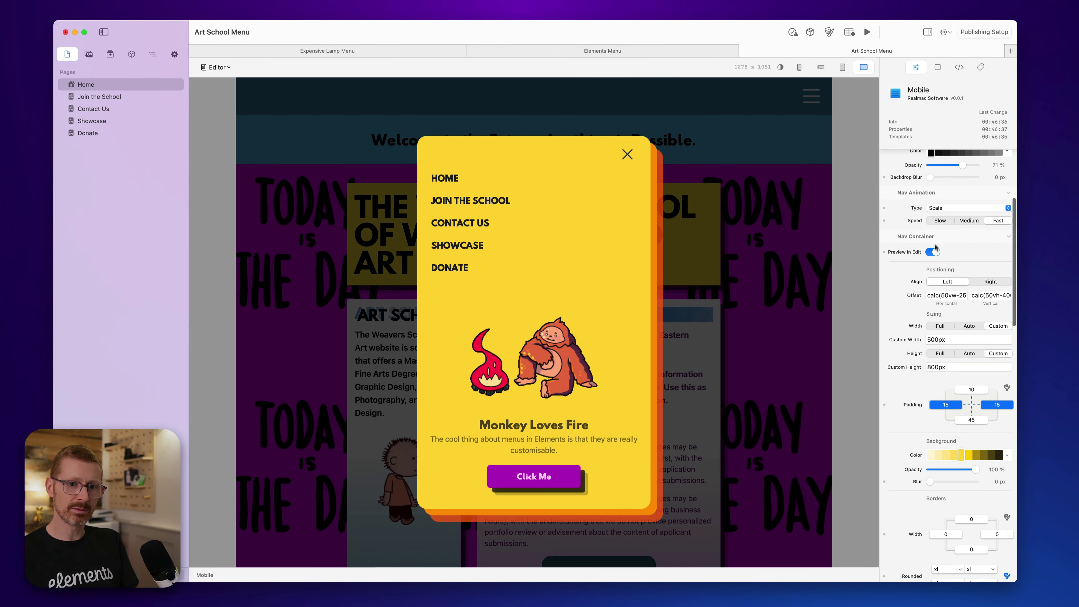
left_click(933, 252)
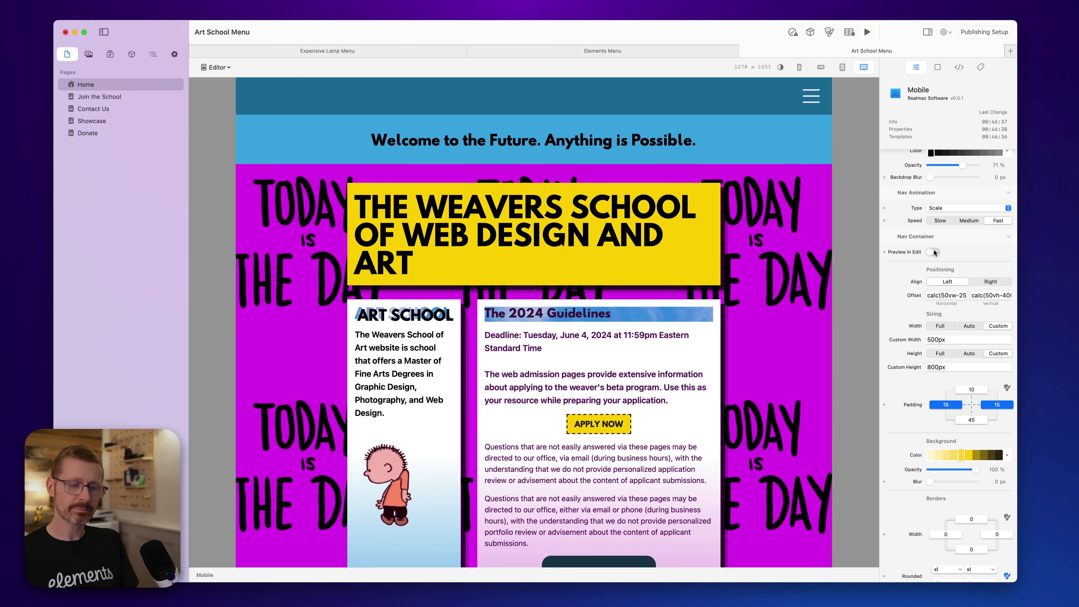
left_click(706, 186)
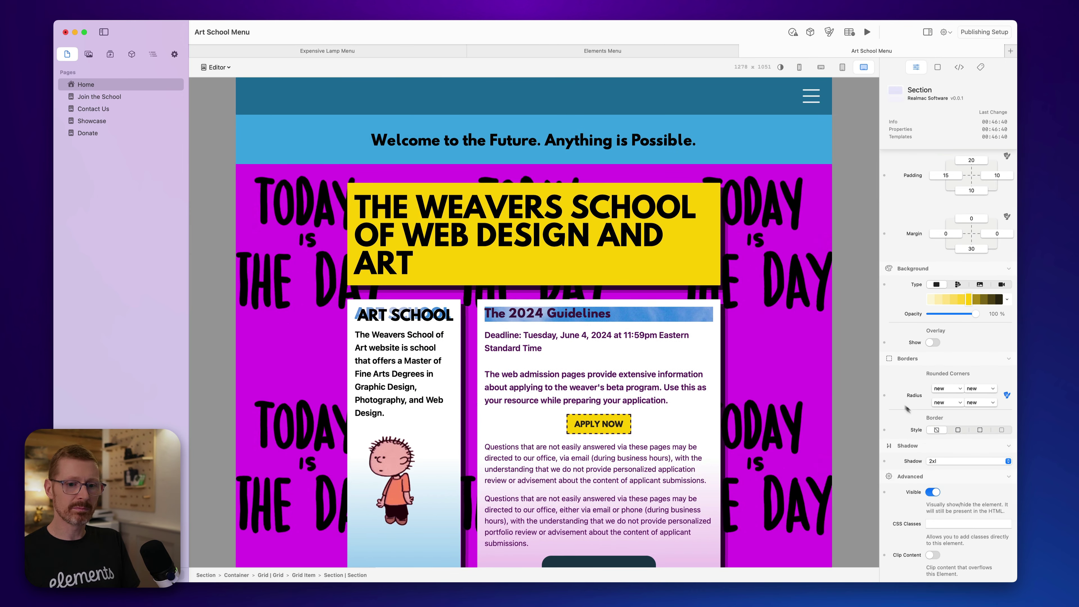
left_click(944, 462)
left_click(953, 445)
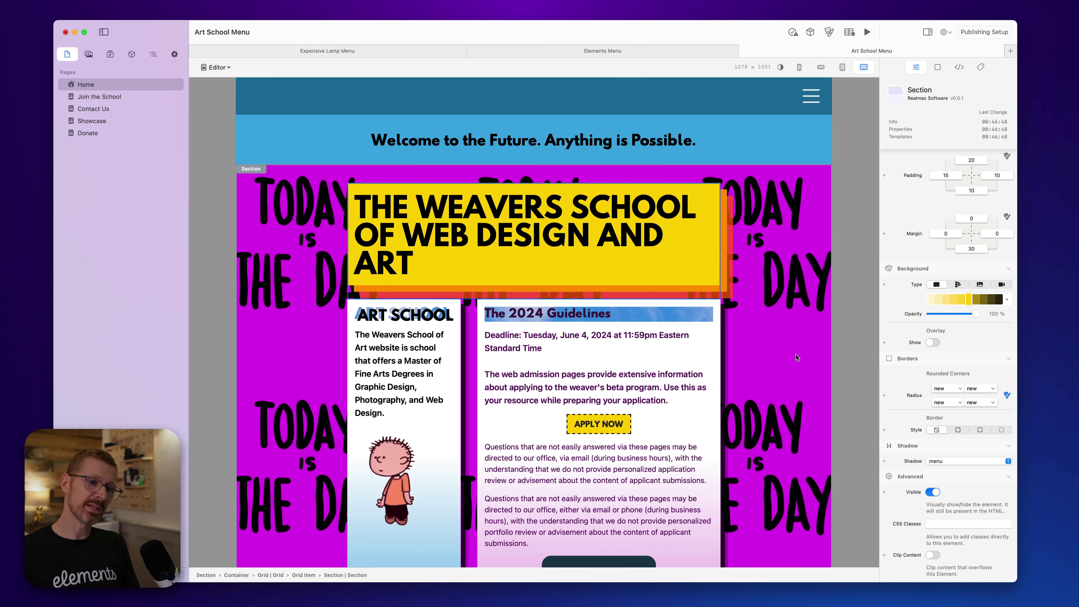
- Preview the Home page, and open and close the mobile menu to check its shadow against the title section's
left_click(867, 31)
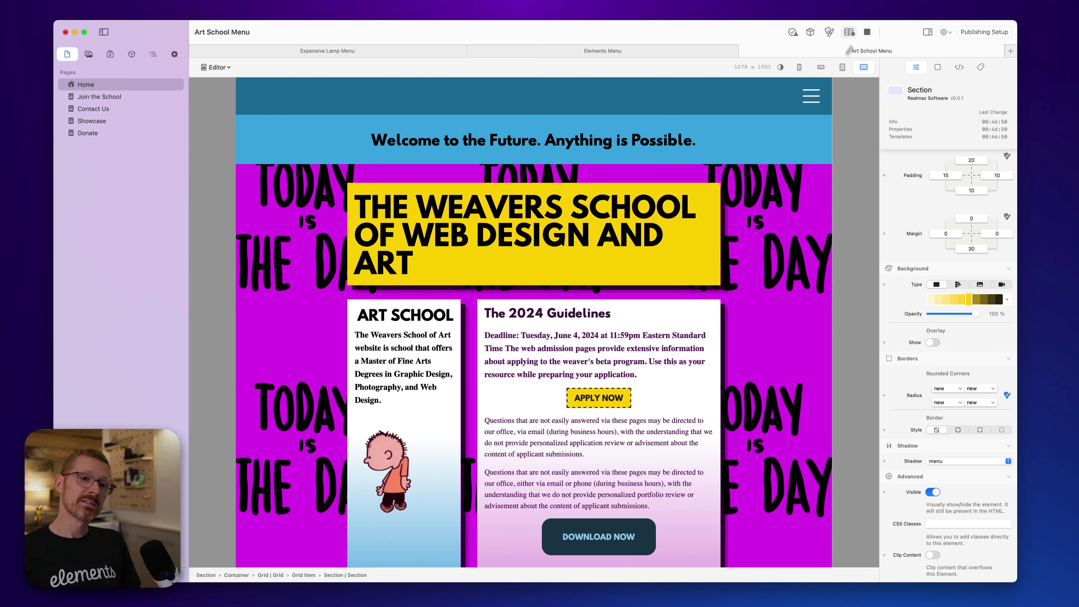
left_click(817, 98)
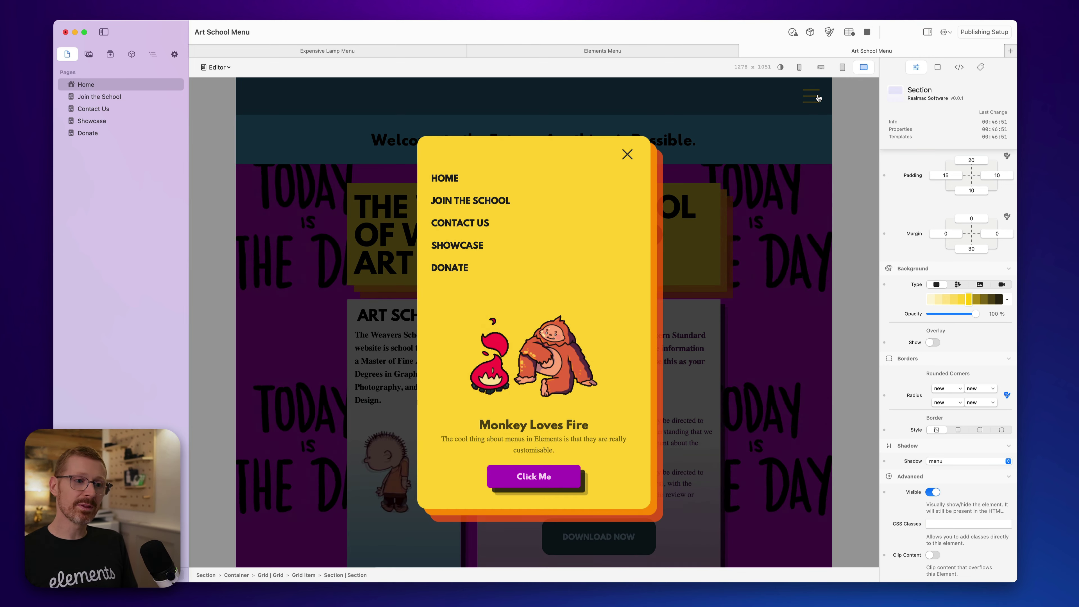
left_click(625, 154)
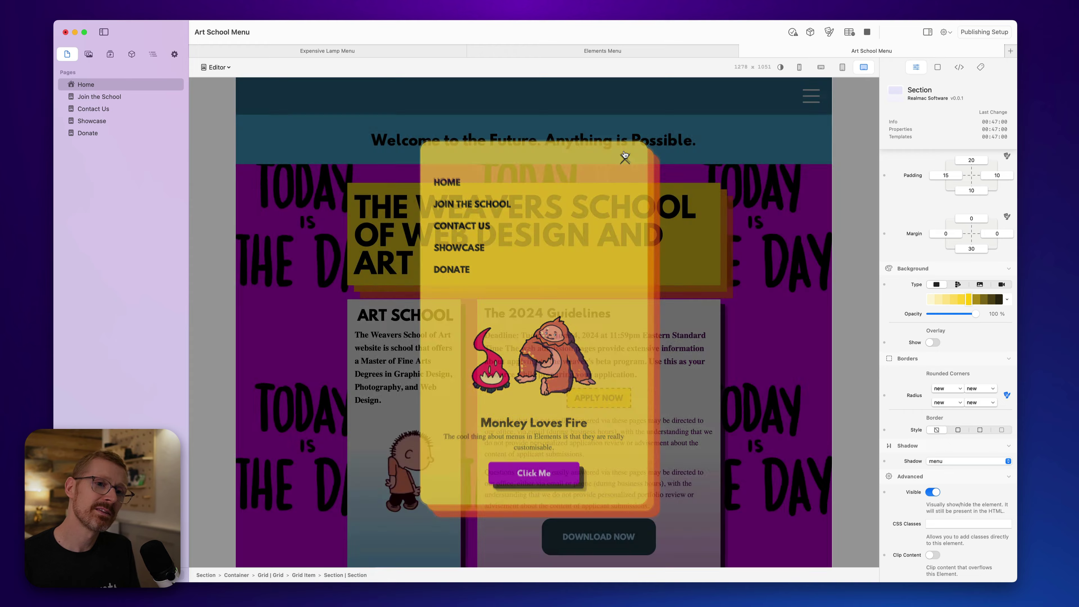